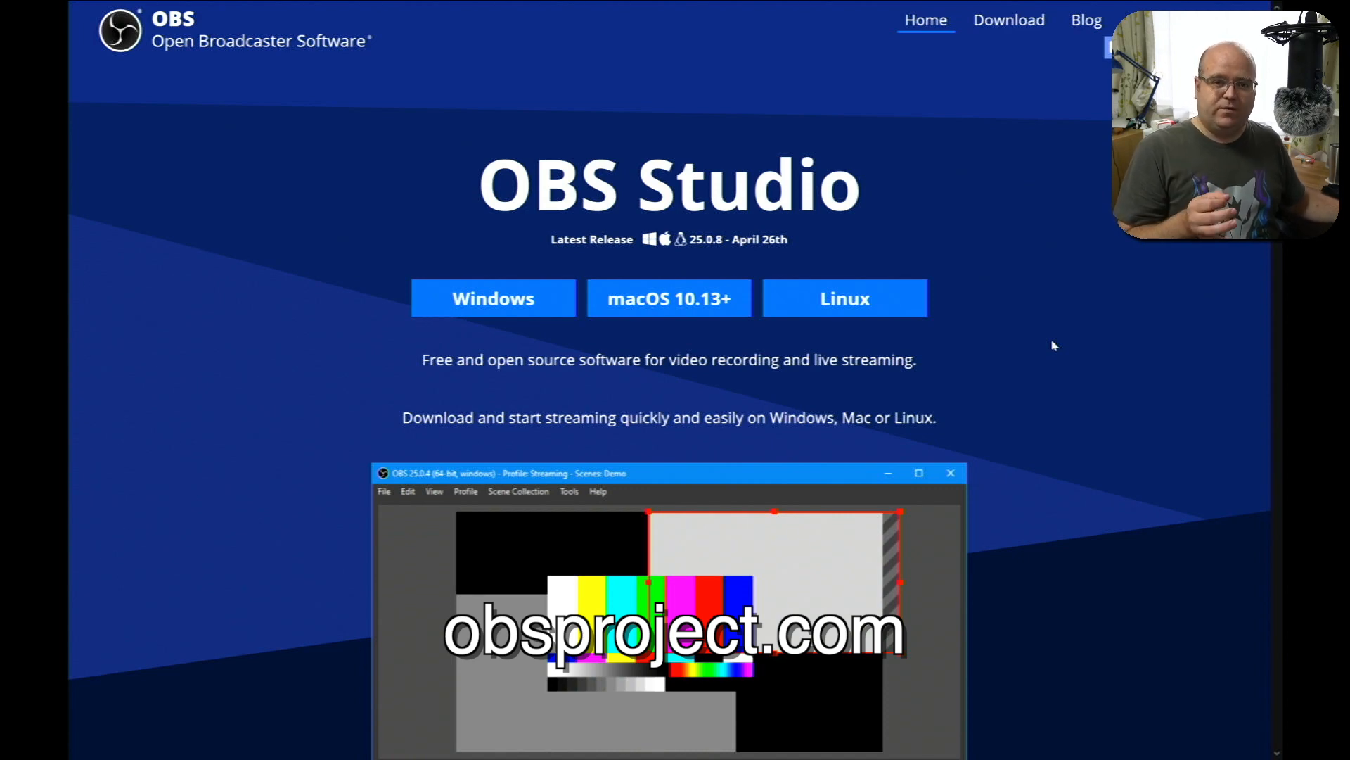
Review the web pages for the OBS Studio 26.0 Release Candidate 2, VB-CABLE and Voicemeeter Banana downloads.
key(ctrl+Tab)
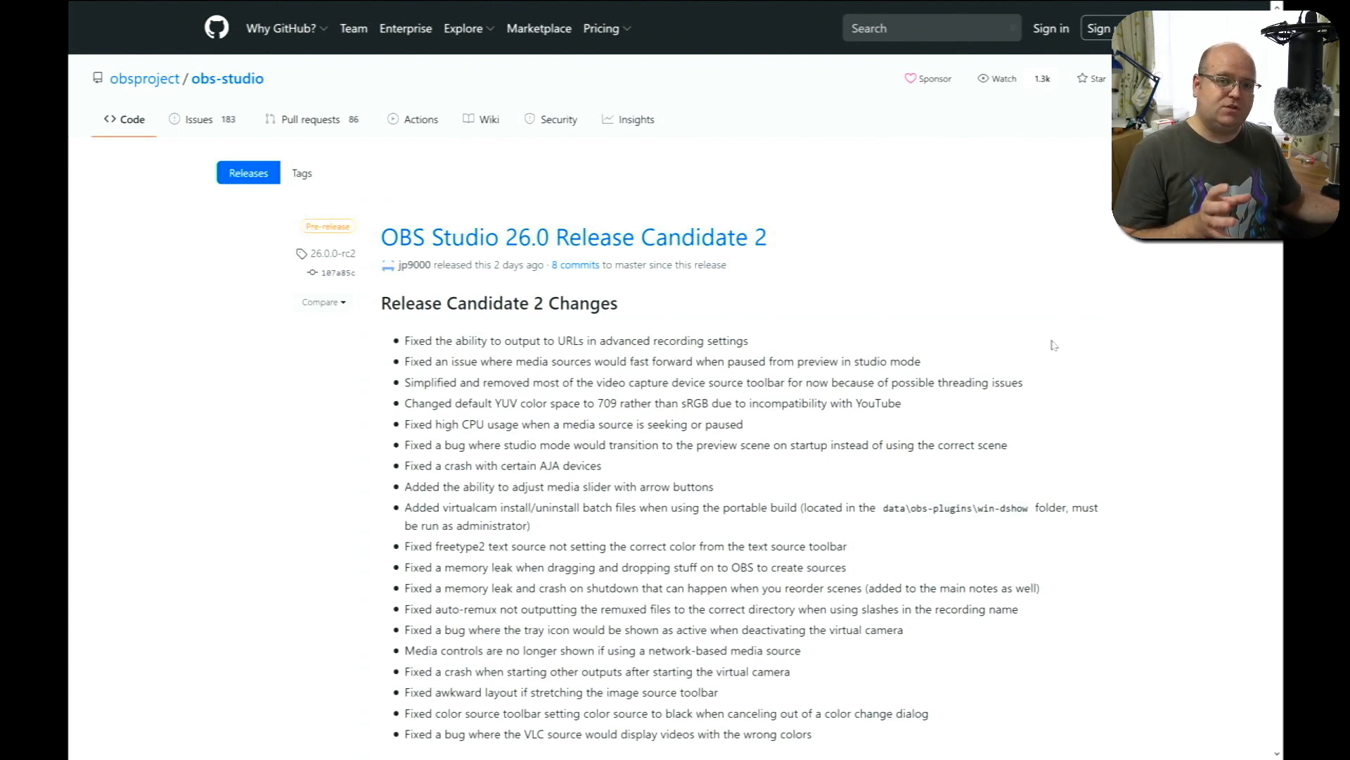
key(ctrl+Tab)
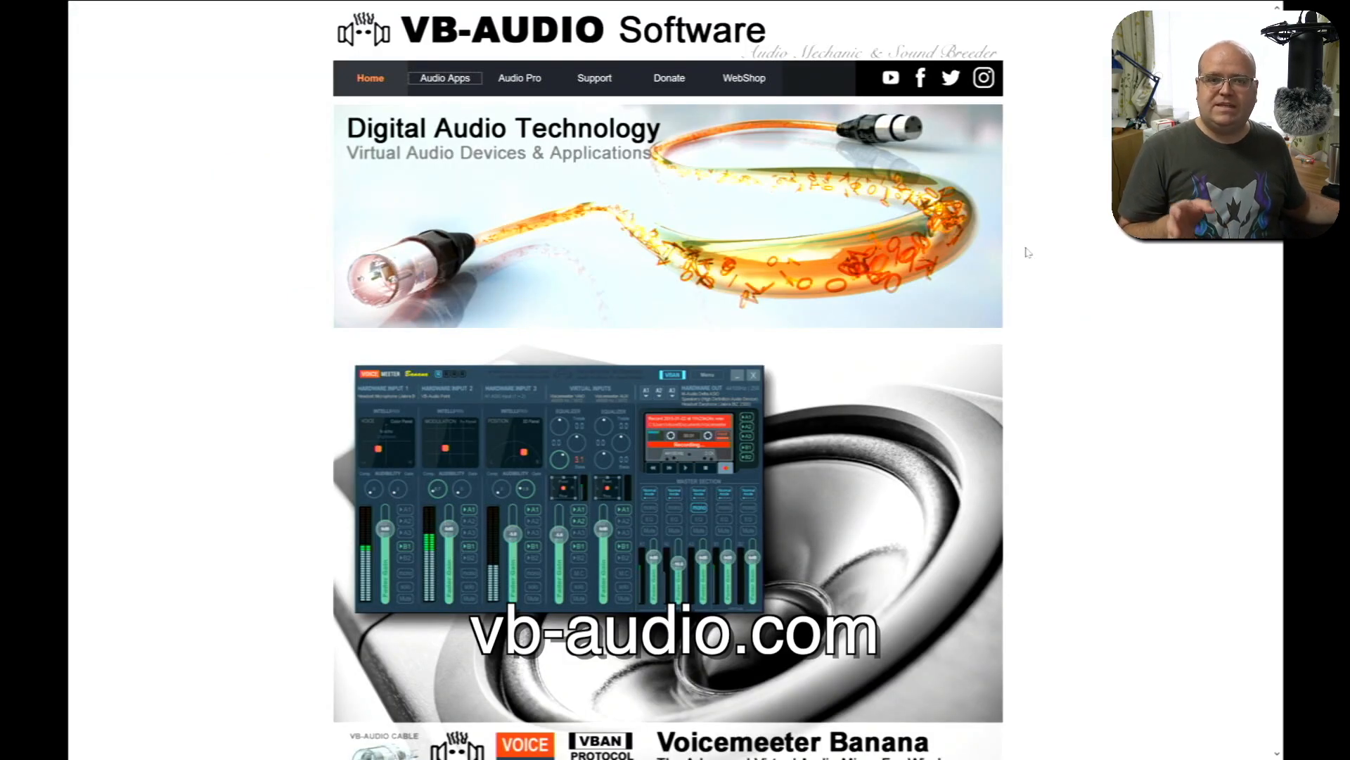
key(ctrl+Tab)
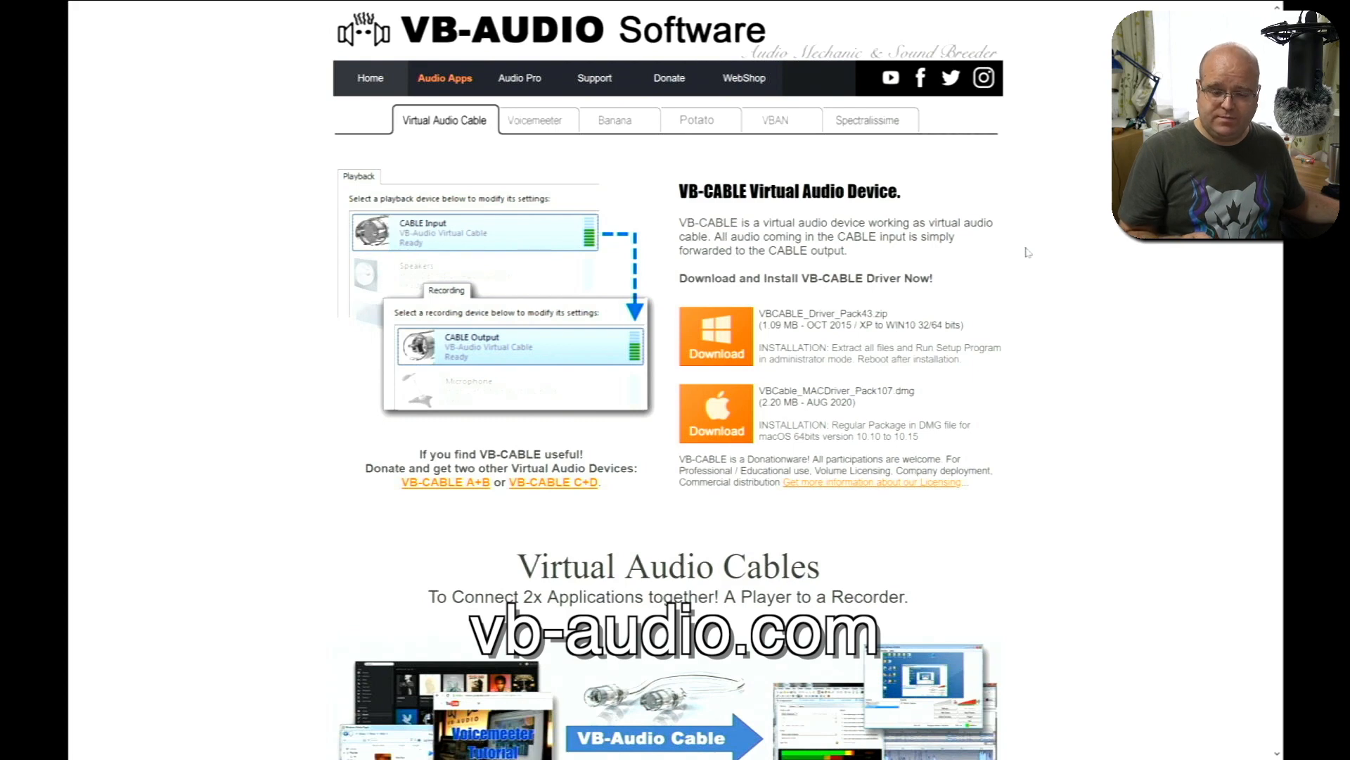
key(ctrl+Tab)
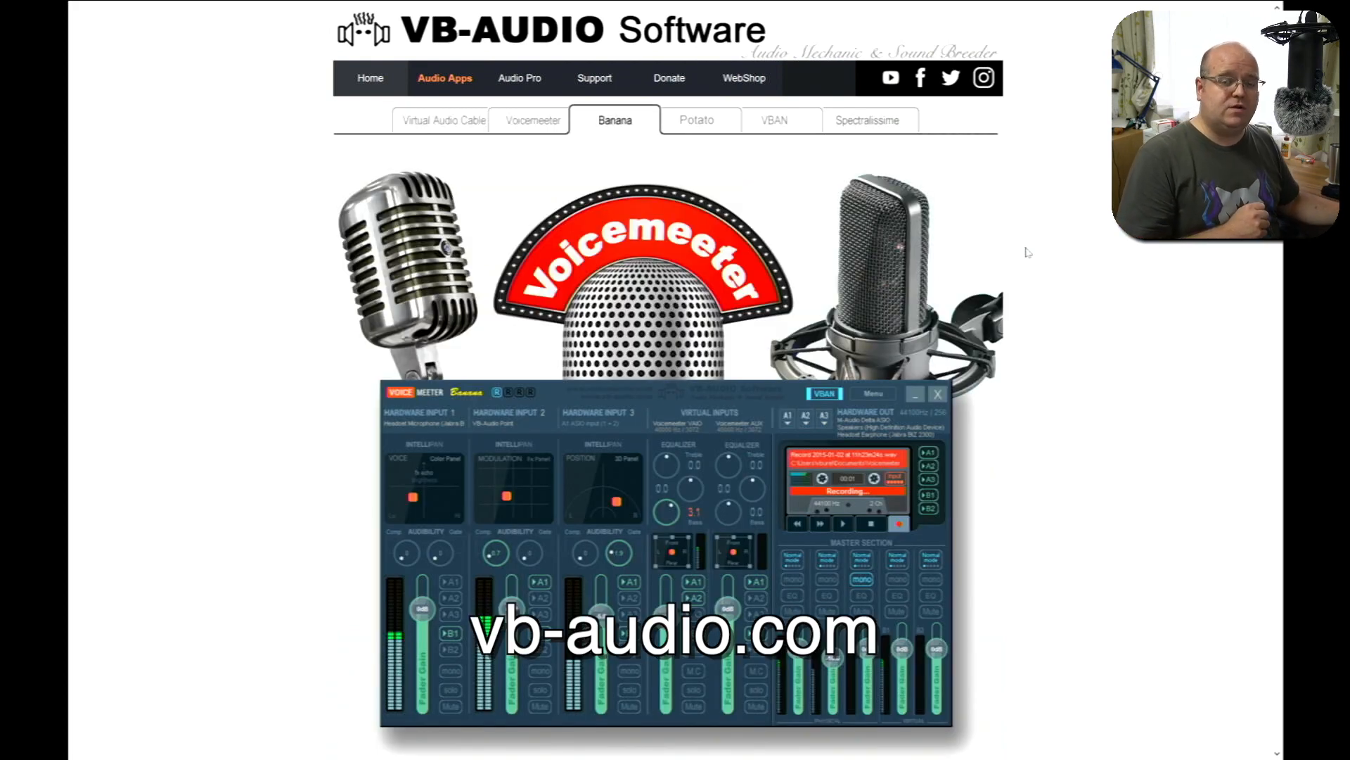
key(ctrl+Tab)
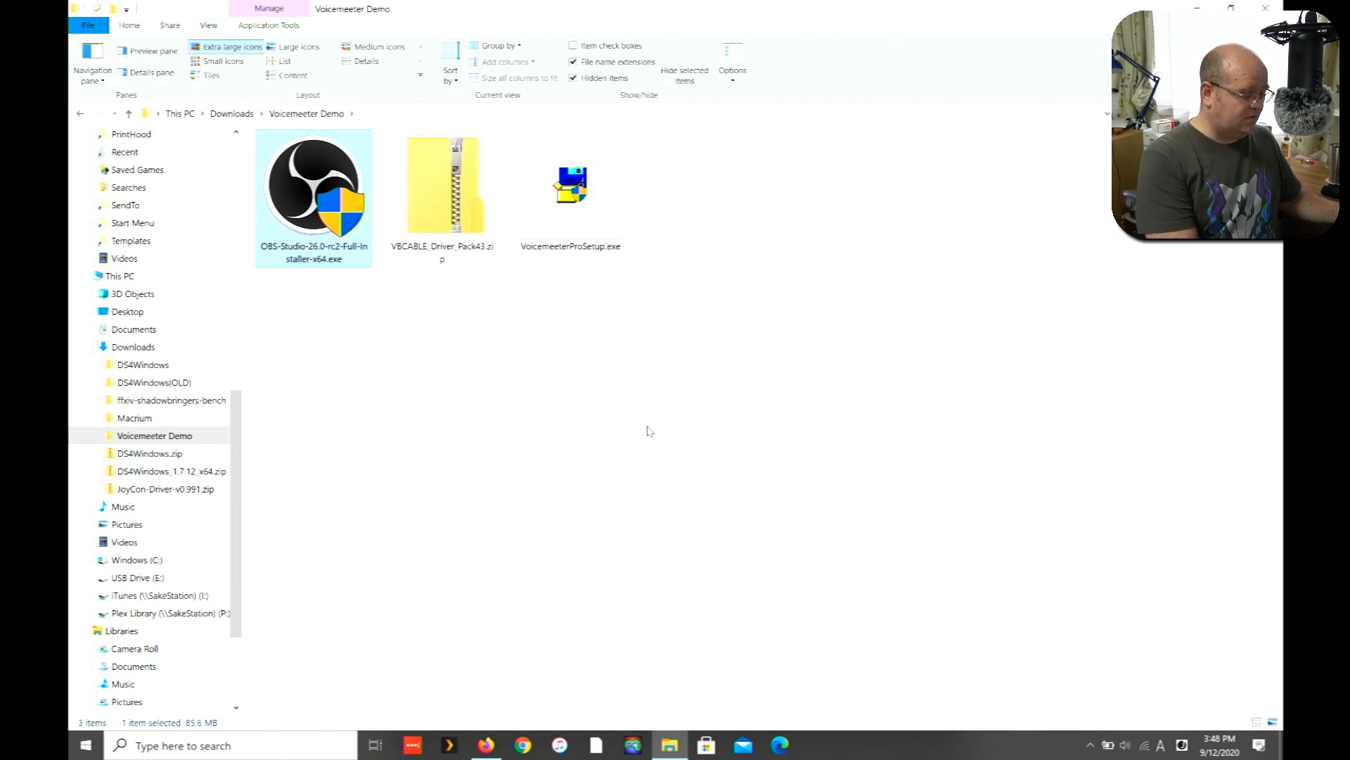
Complete the OBS Studio 26.0-rc2 installation and close its setup.
click(751, 490)
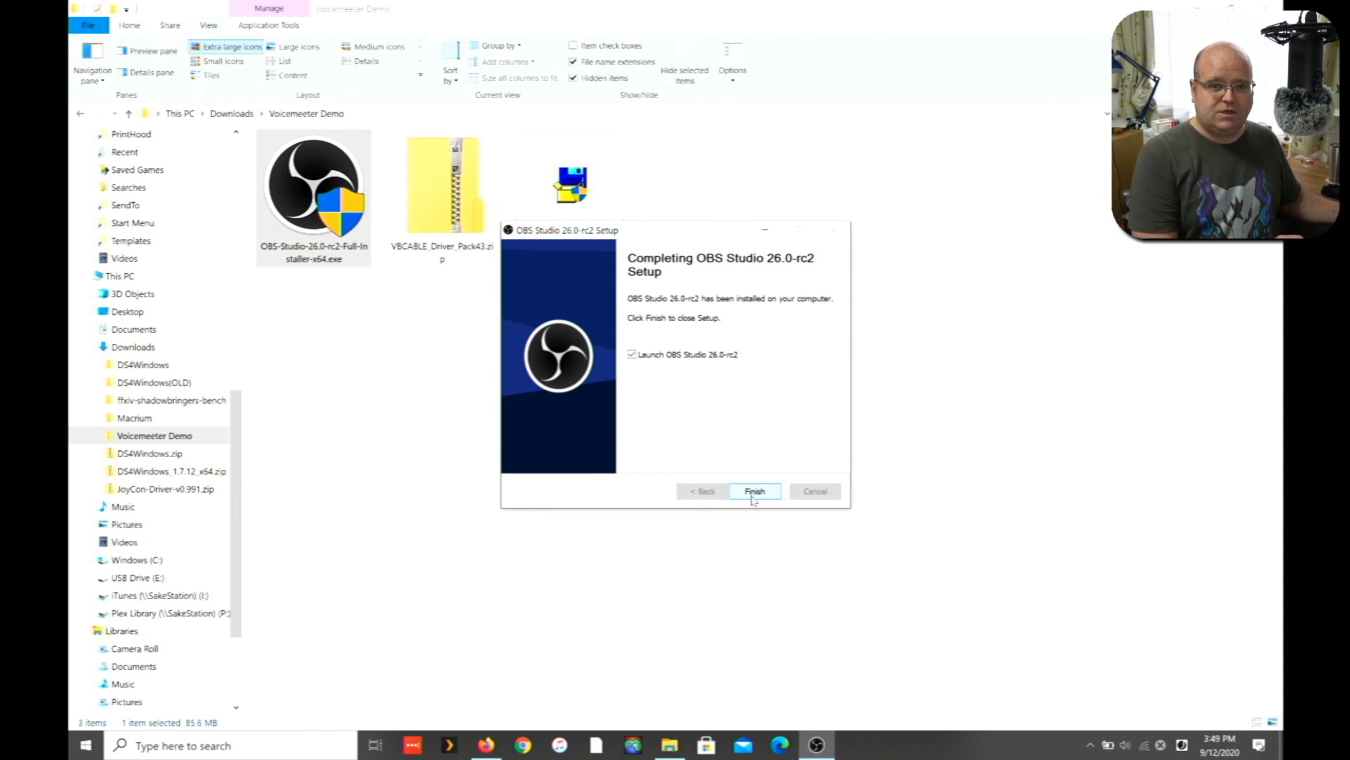
click(754, 495)
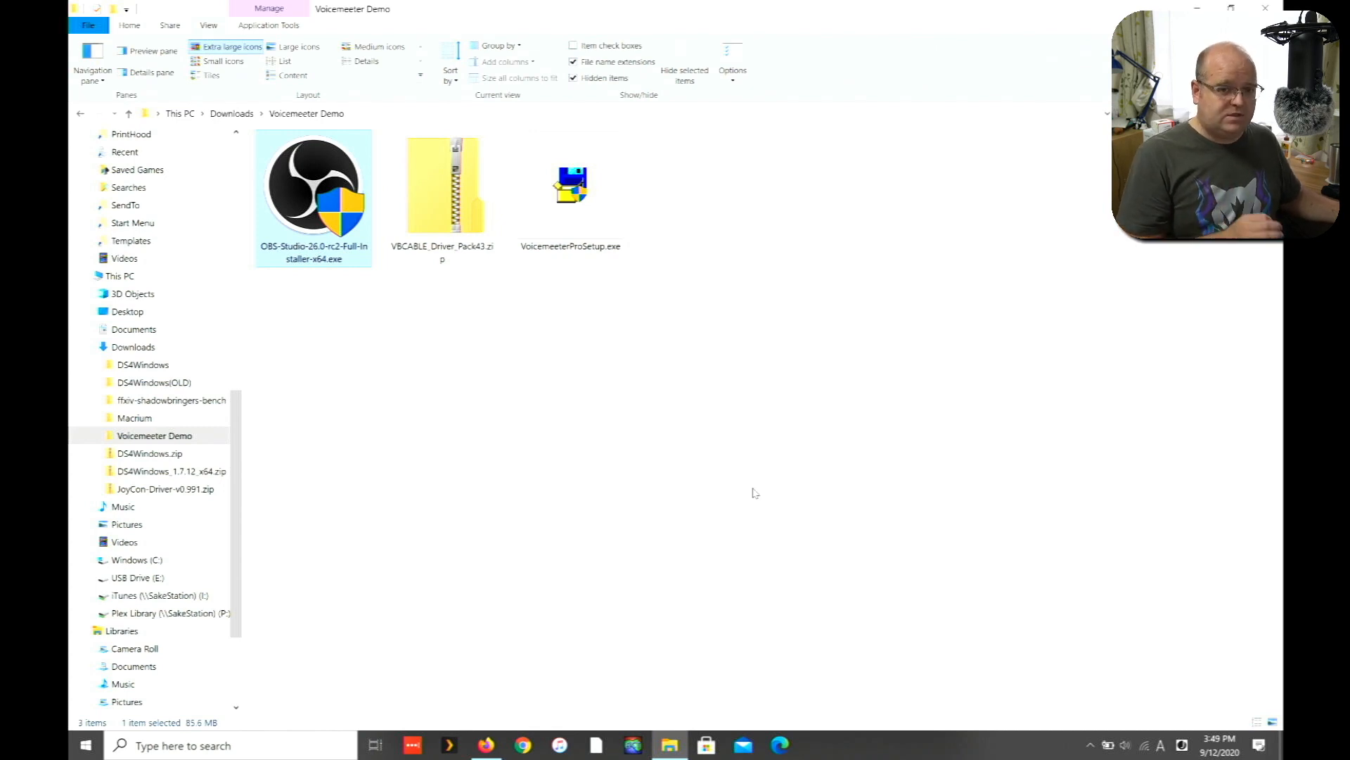
Extract VBCABLE_Driver_Pack43.zip into its own folder inside Voicemeeter Demo.
right_click(463, 176)
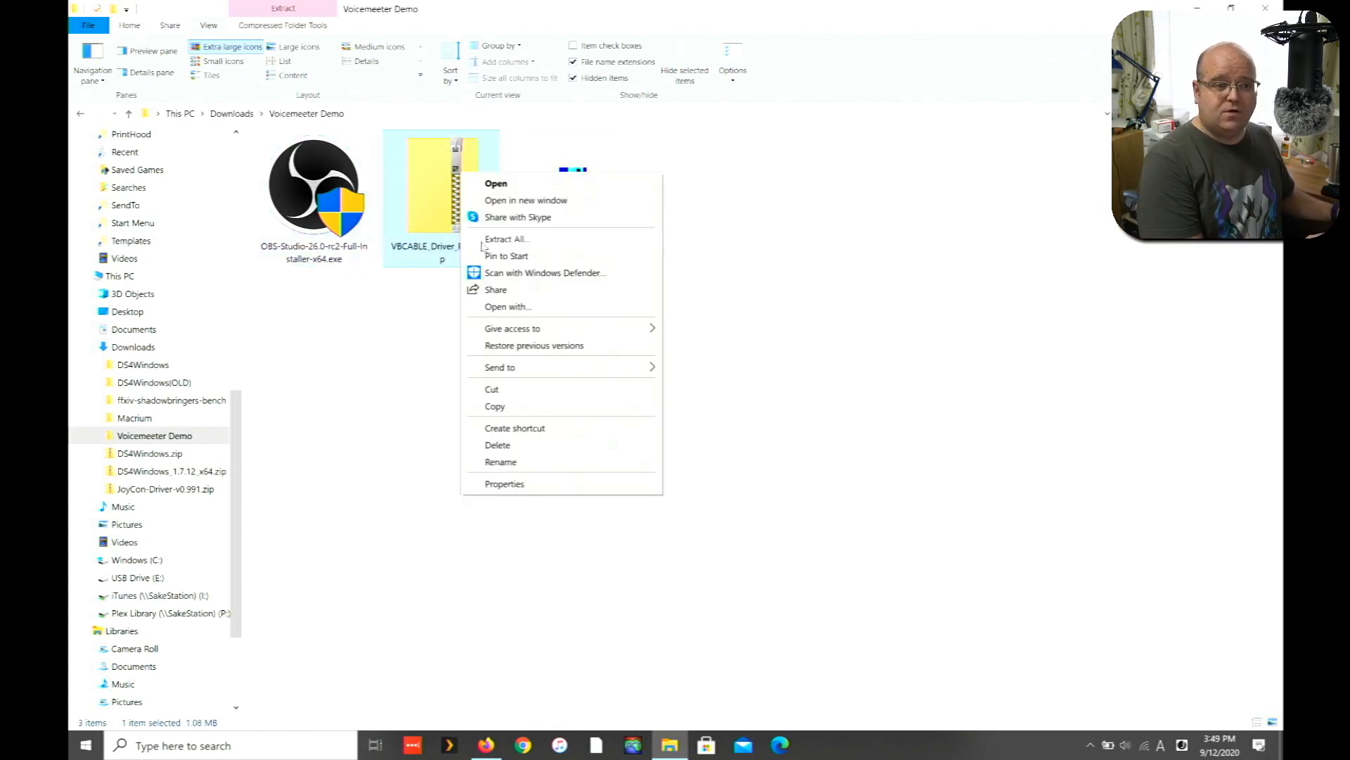
click(482, 240)
click(789, 533)
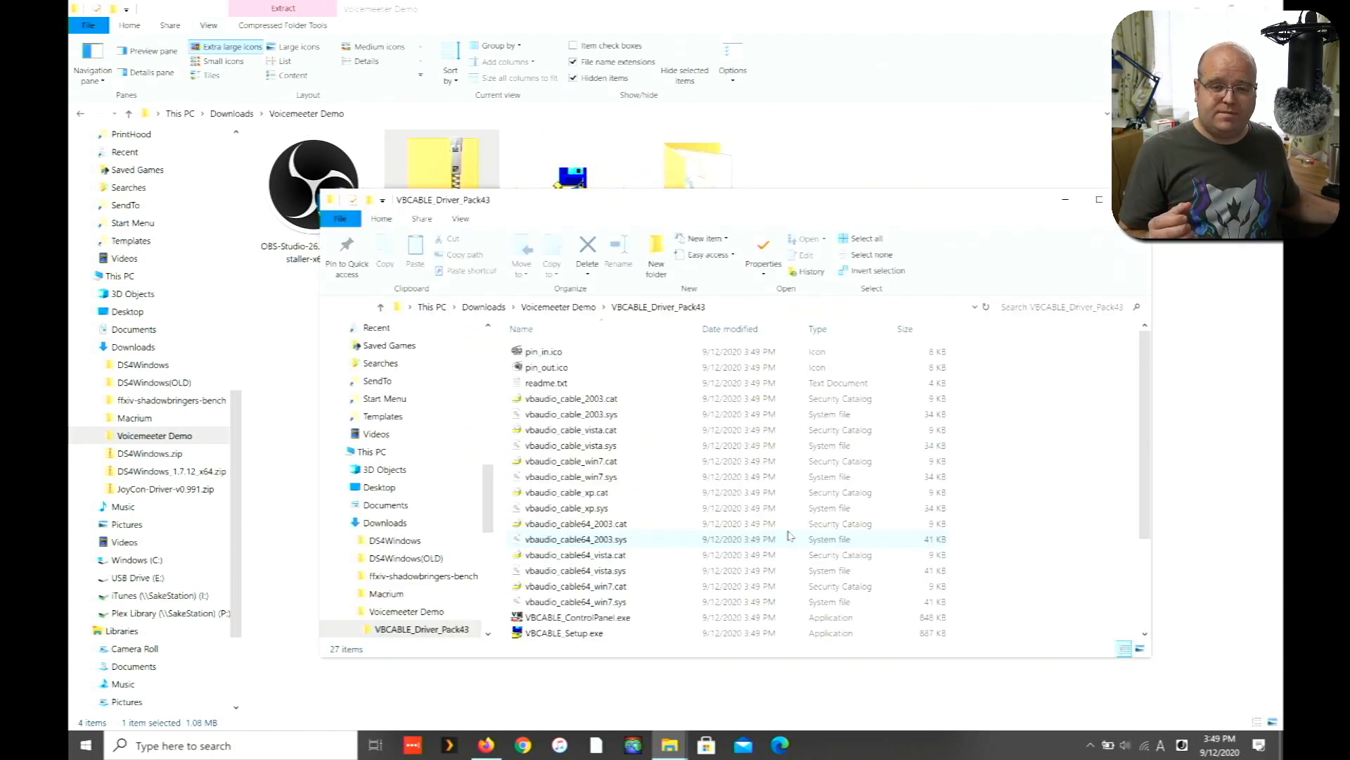
Run VBCABLE_Setup_x64.exe as administrator and install the VB-Audio Virtual Cable driver.
scroll(789, 536, down, 3)
click(635, 524)
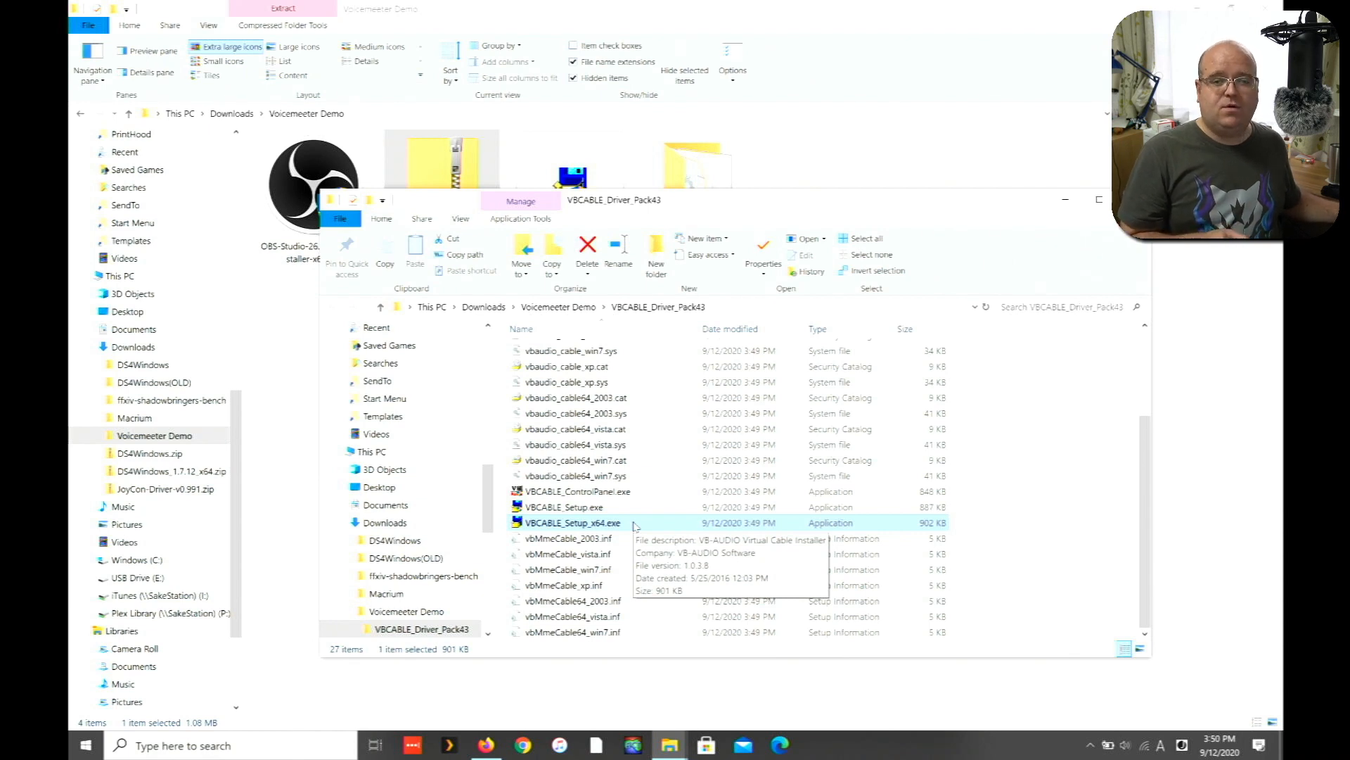
right_click(635, 525)
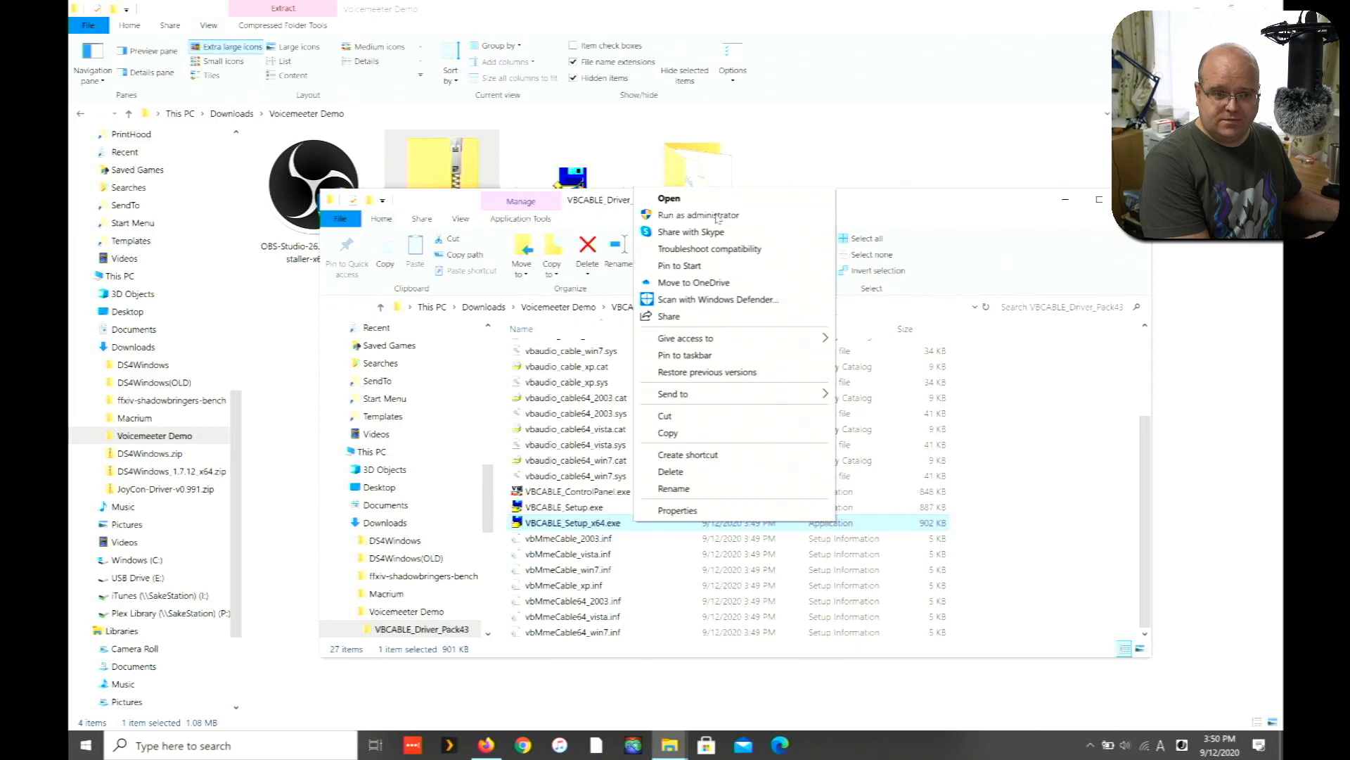
click(716, 215)
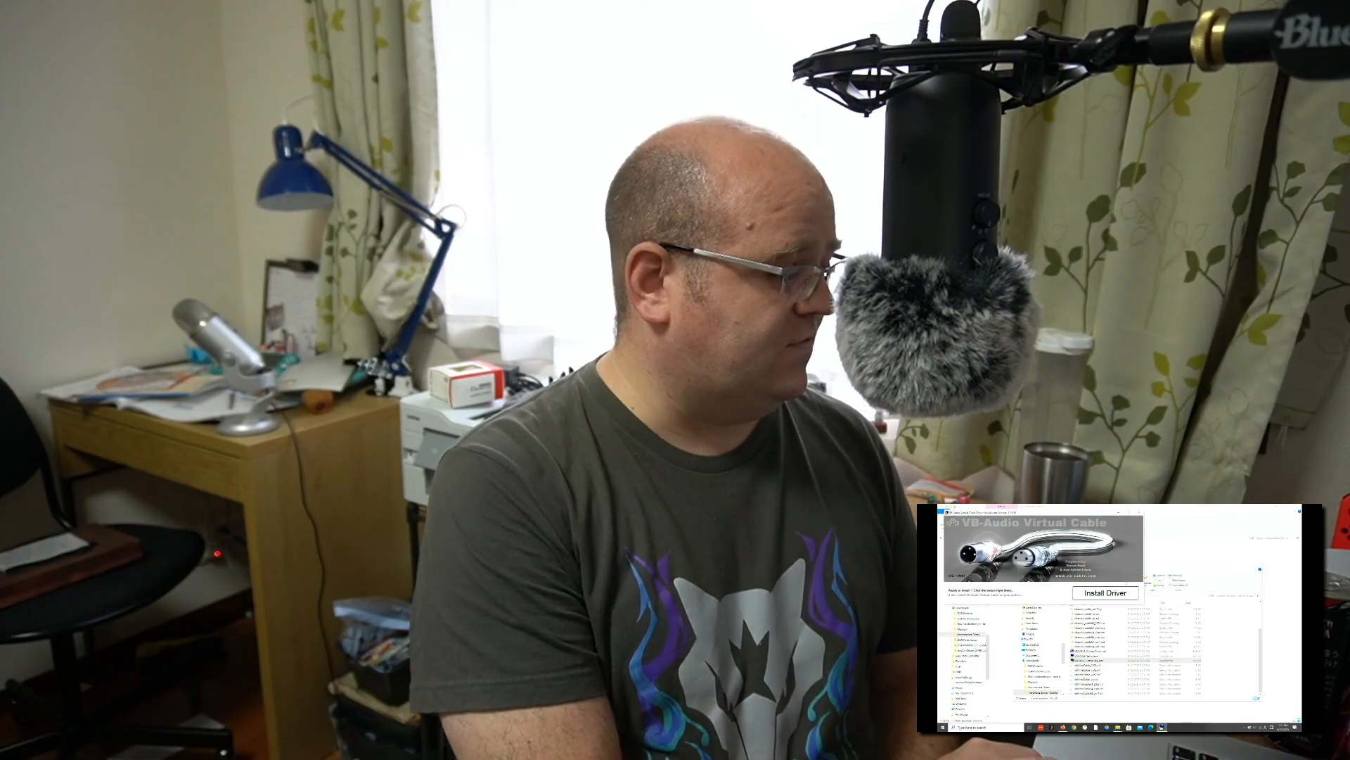
click(1116, 596)
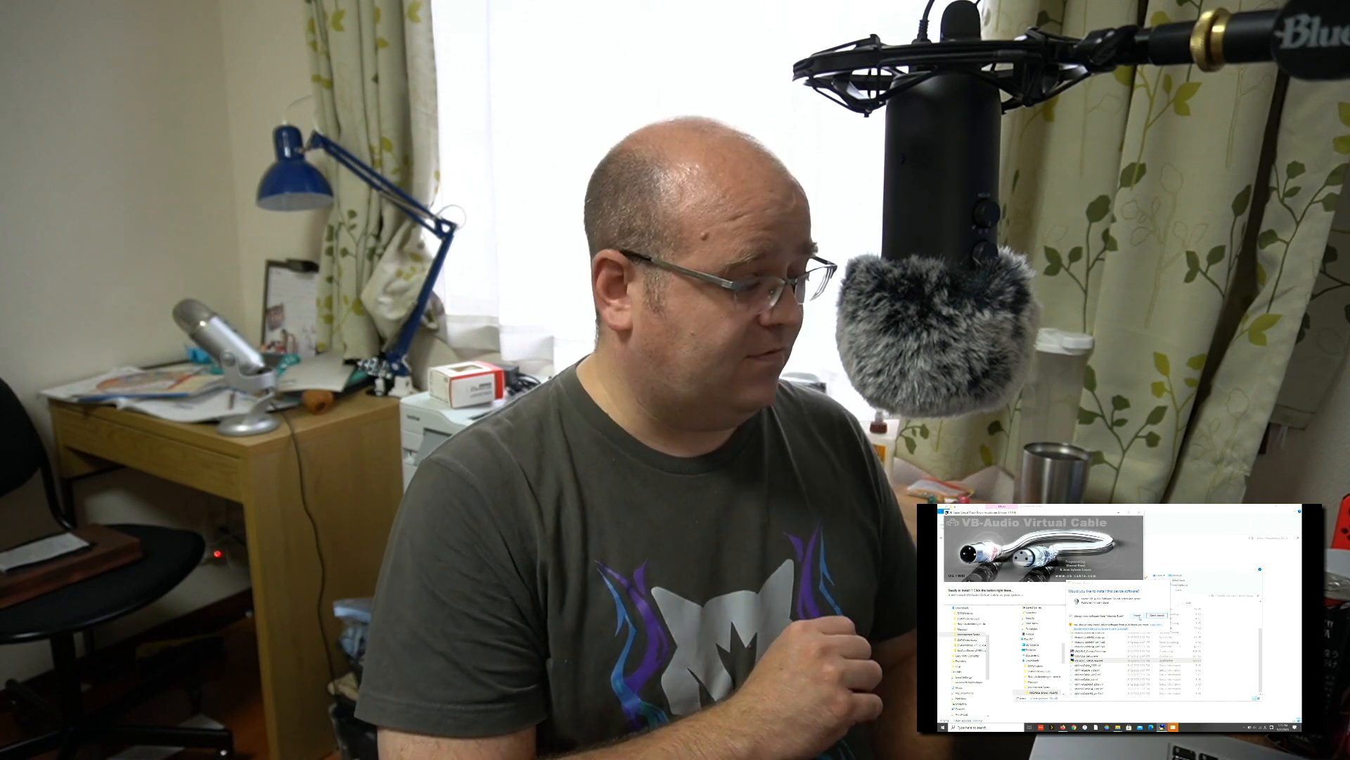
click(1137, 616)
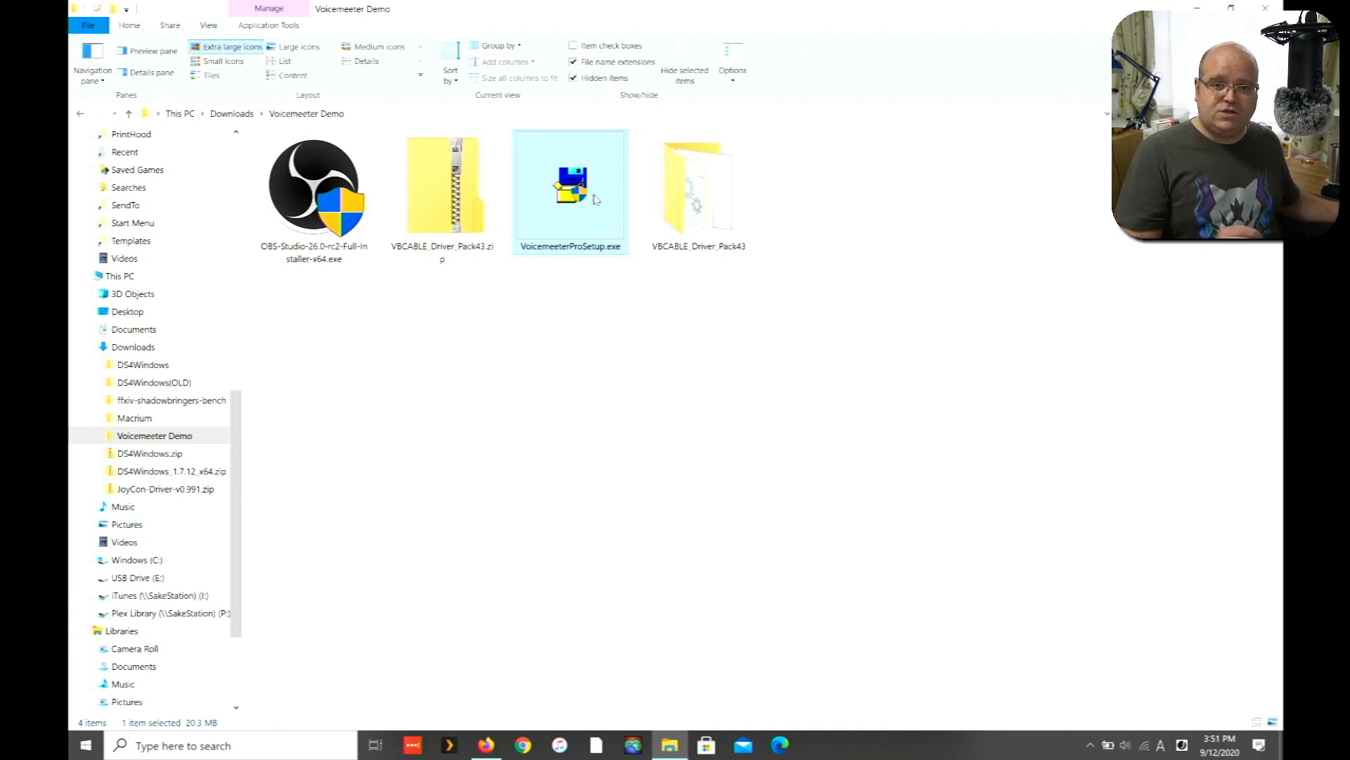
Install Voicemeeter from VoicemeeterProSetup.exe and launch Voicemeeter Banana.
right_click(595, 199)
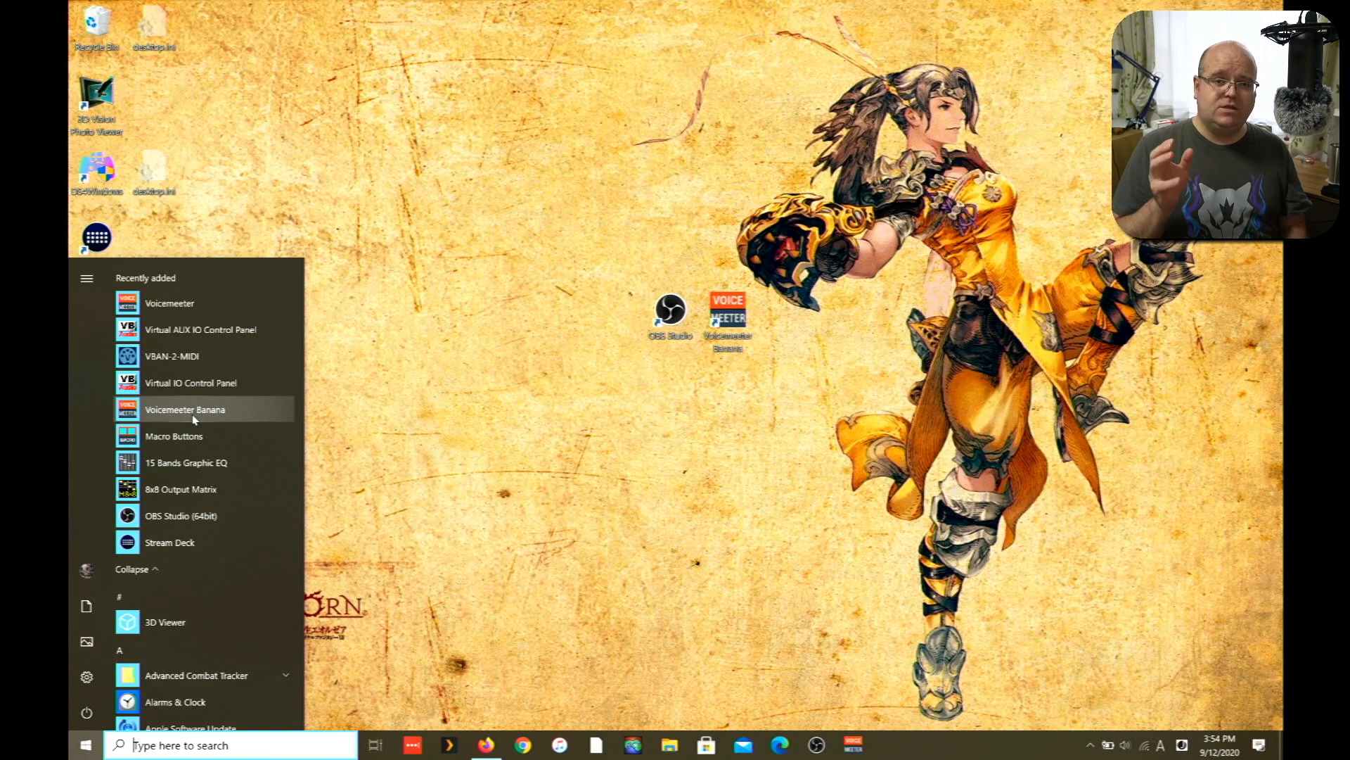
click(192, 415)
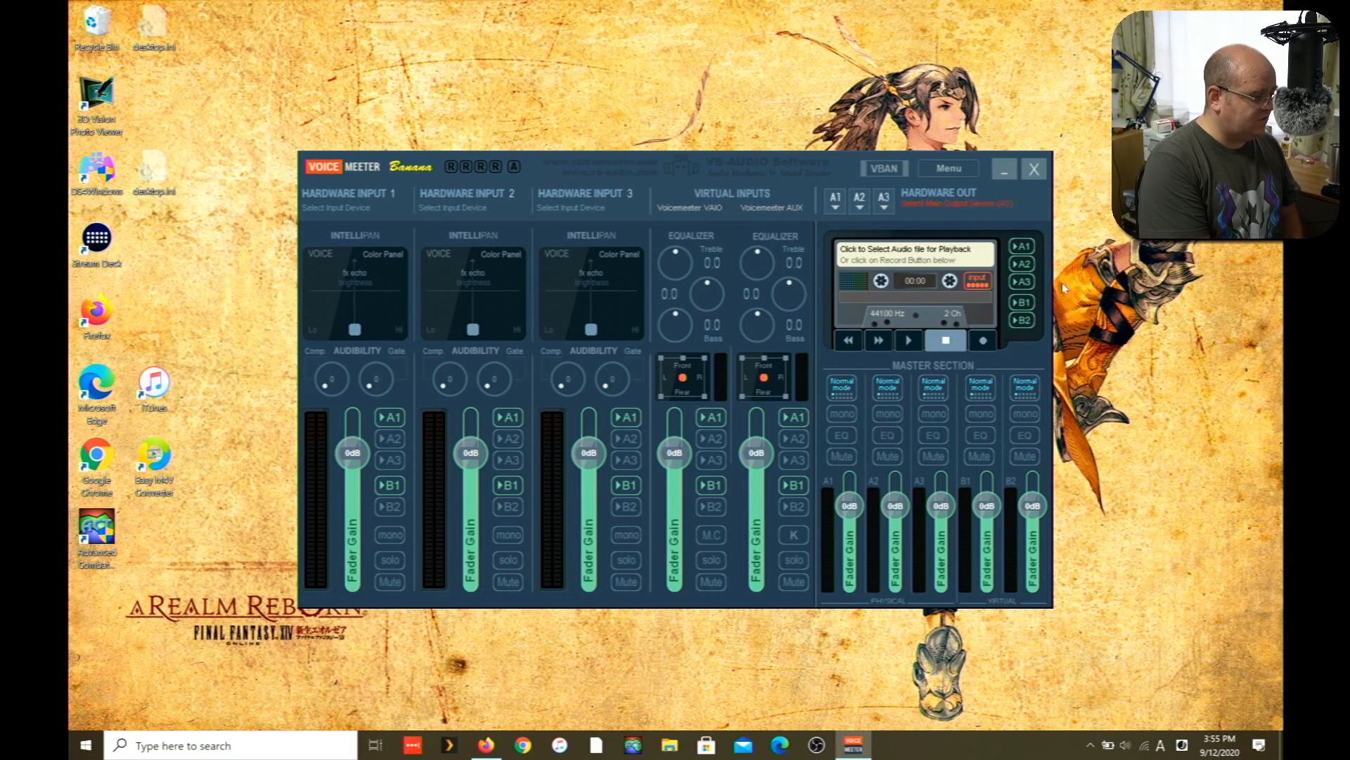
Set hardware output A1 to WDM: Speakers (Cirrus Logic CS4208 (AB 94)) and enable System Tray (Run at Startup).
click(844, 208)
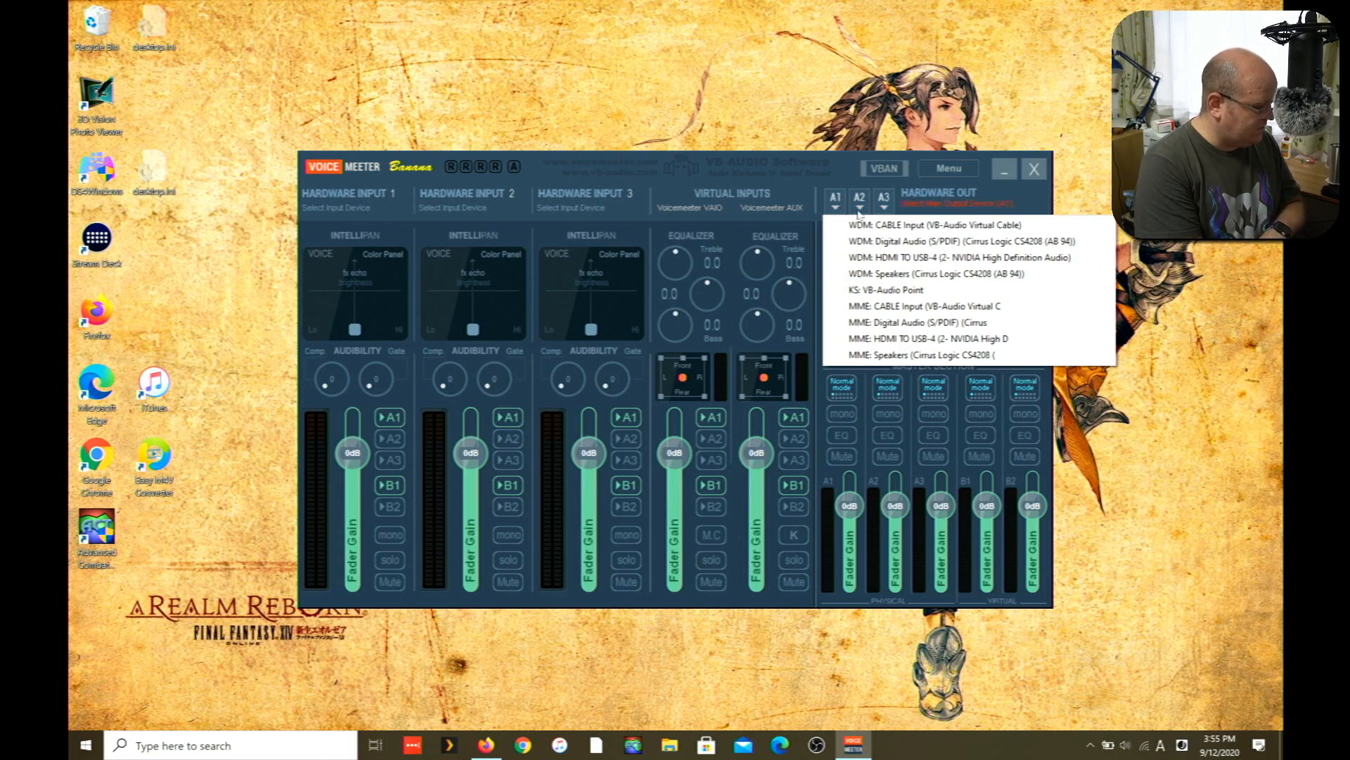
click(910, 282)
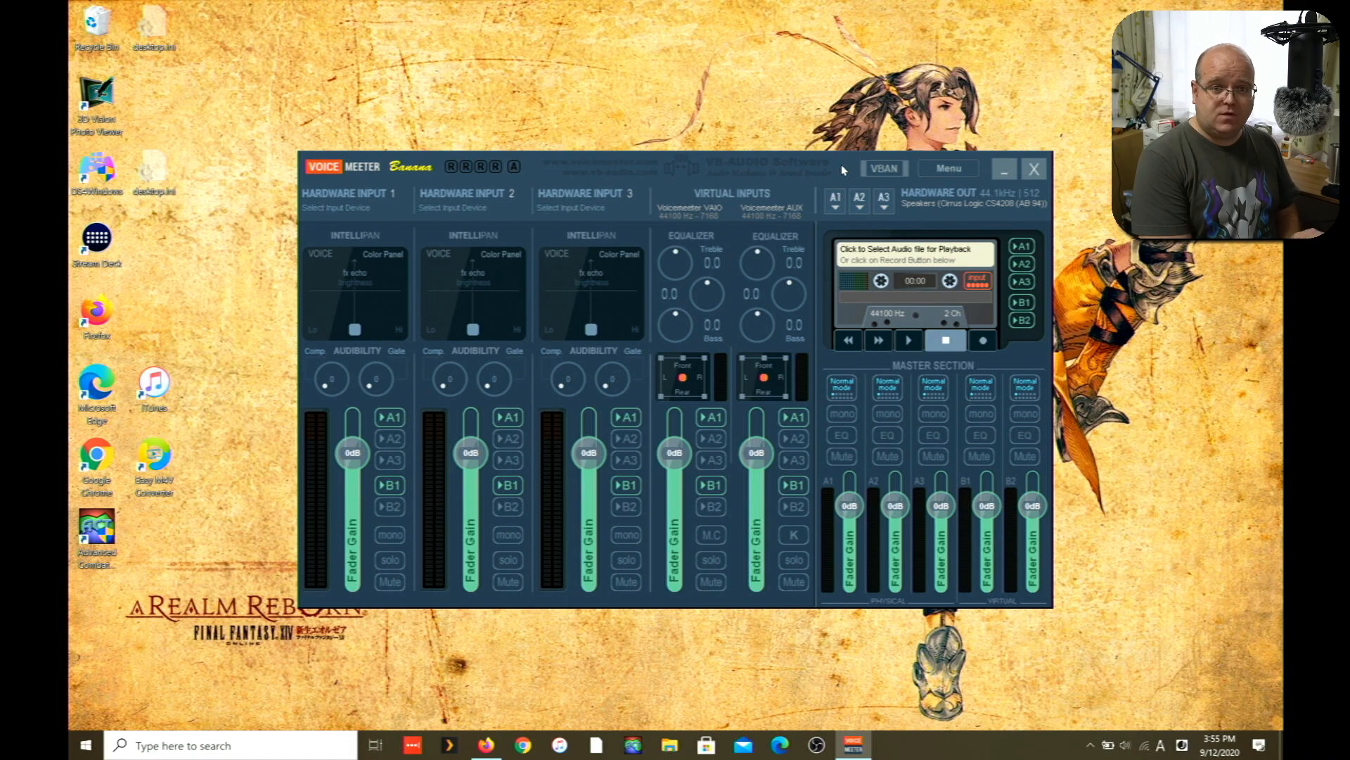
click(949, 168)
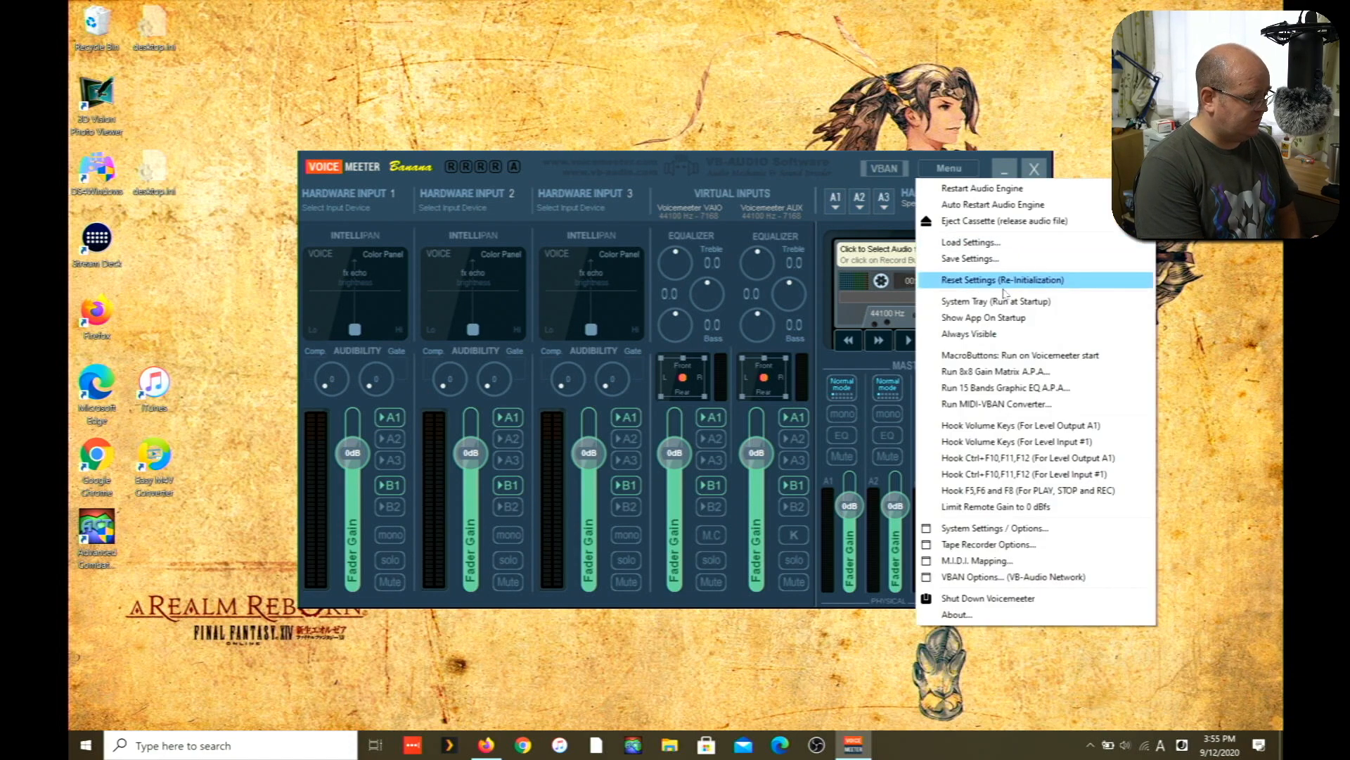
click(1013, 307)
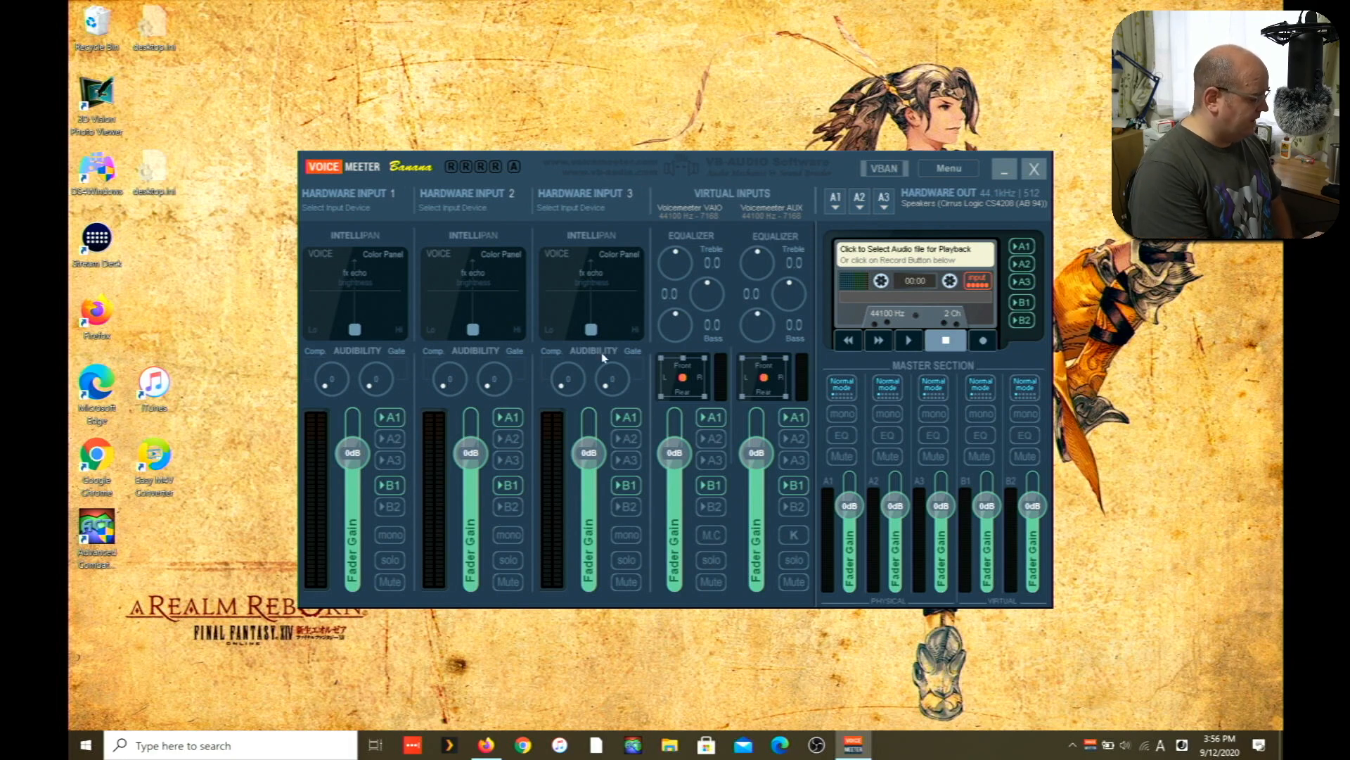
Turn off the A1 and B1 routing on all three hardware inputs and both virtual inputs.
click(396, 420)
click(389, 485)
click(506, 486)
click(508, 417)
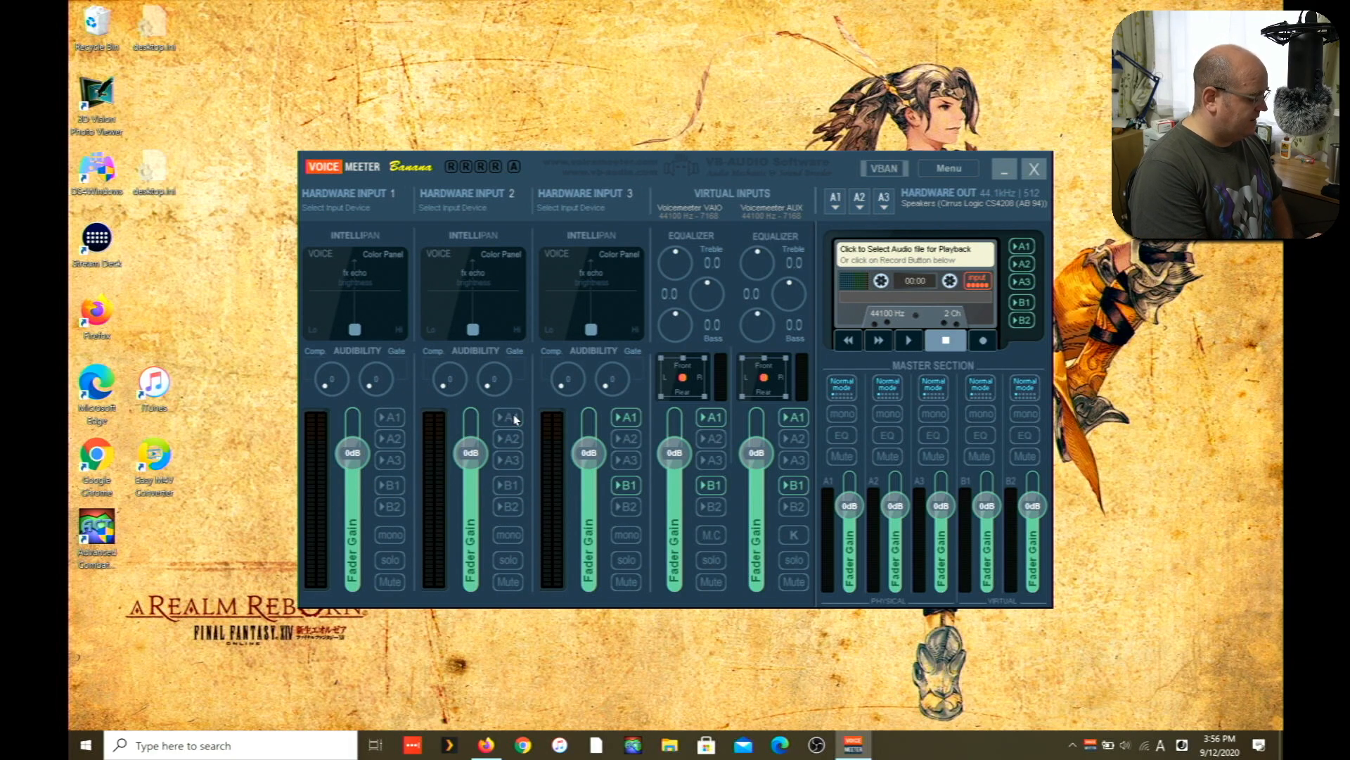
click(626, 418)
click(620, 484)
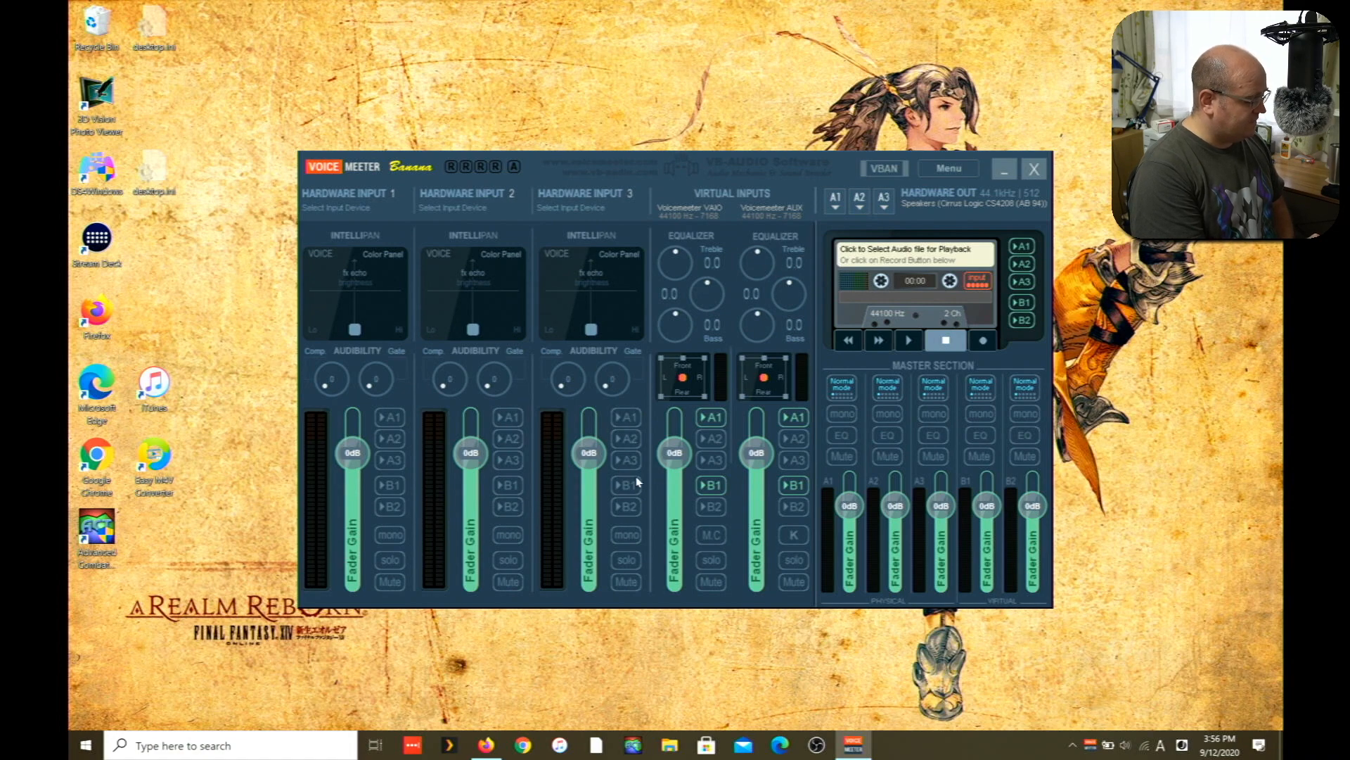
click(714, 485)
click(794, 417)
click(794, 486)
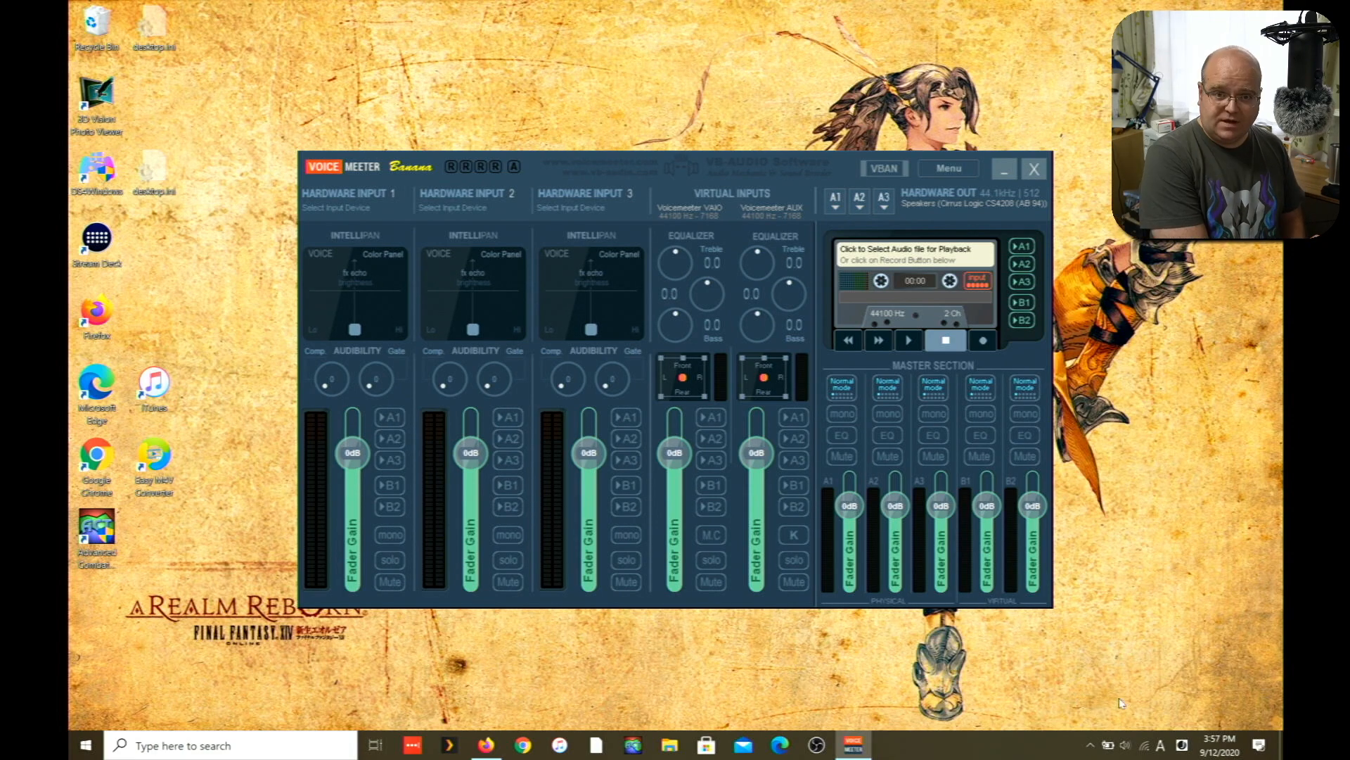
In the Windows Sound settings, set the output device to VoiceMeeter Input (VB-Audio VoiceMeeter VAIO).
right_click(1126, 745)
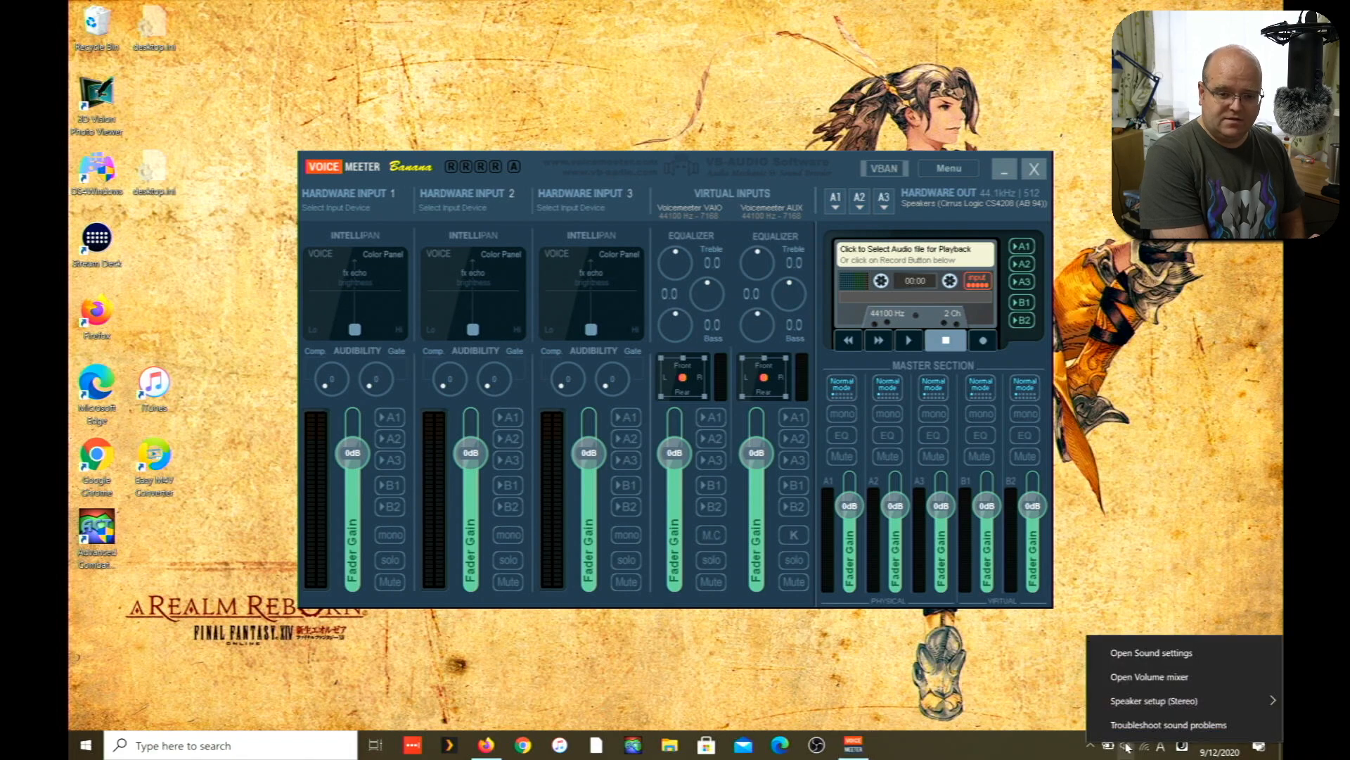
click(1171, 648)
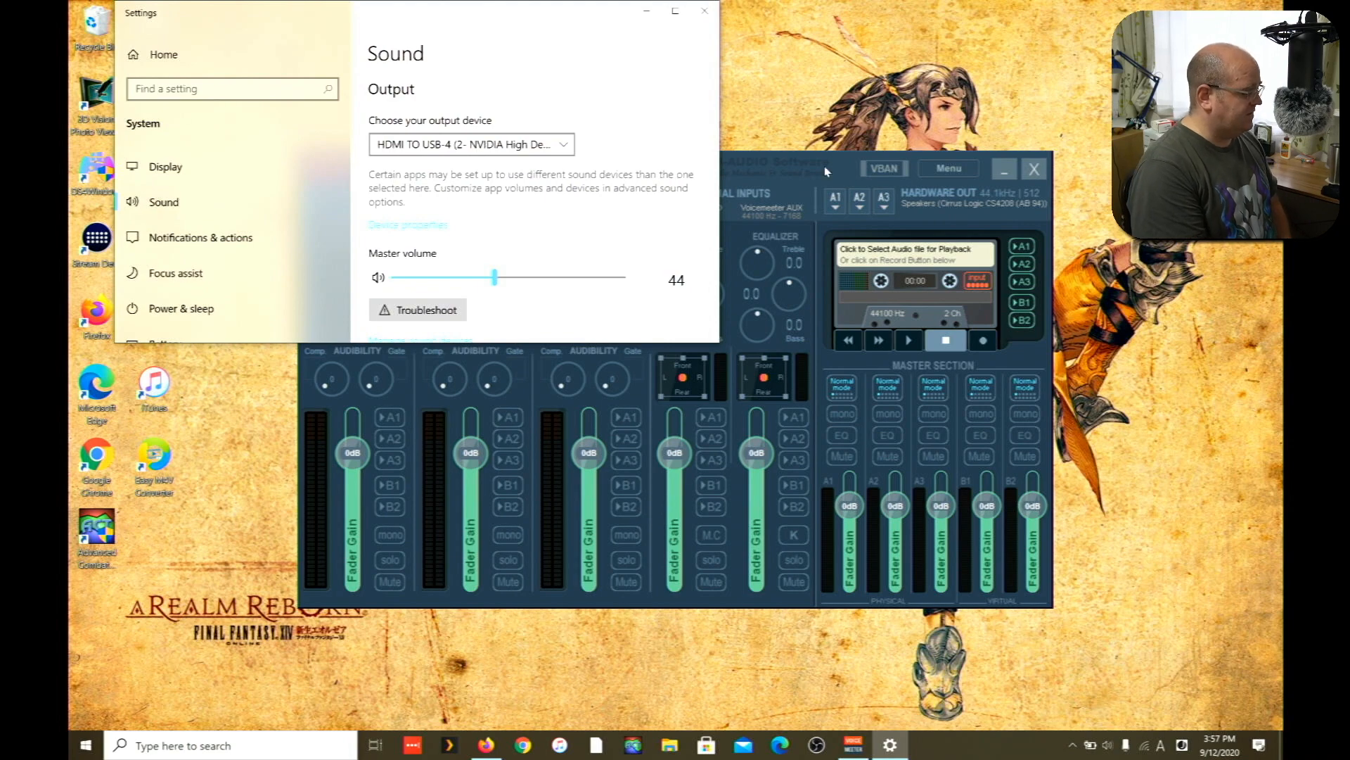
click(676, 11)
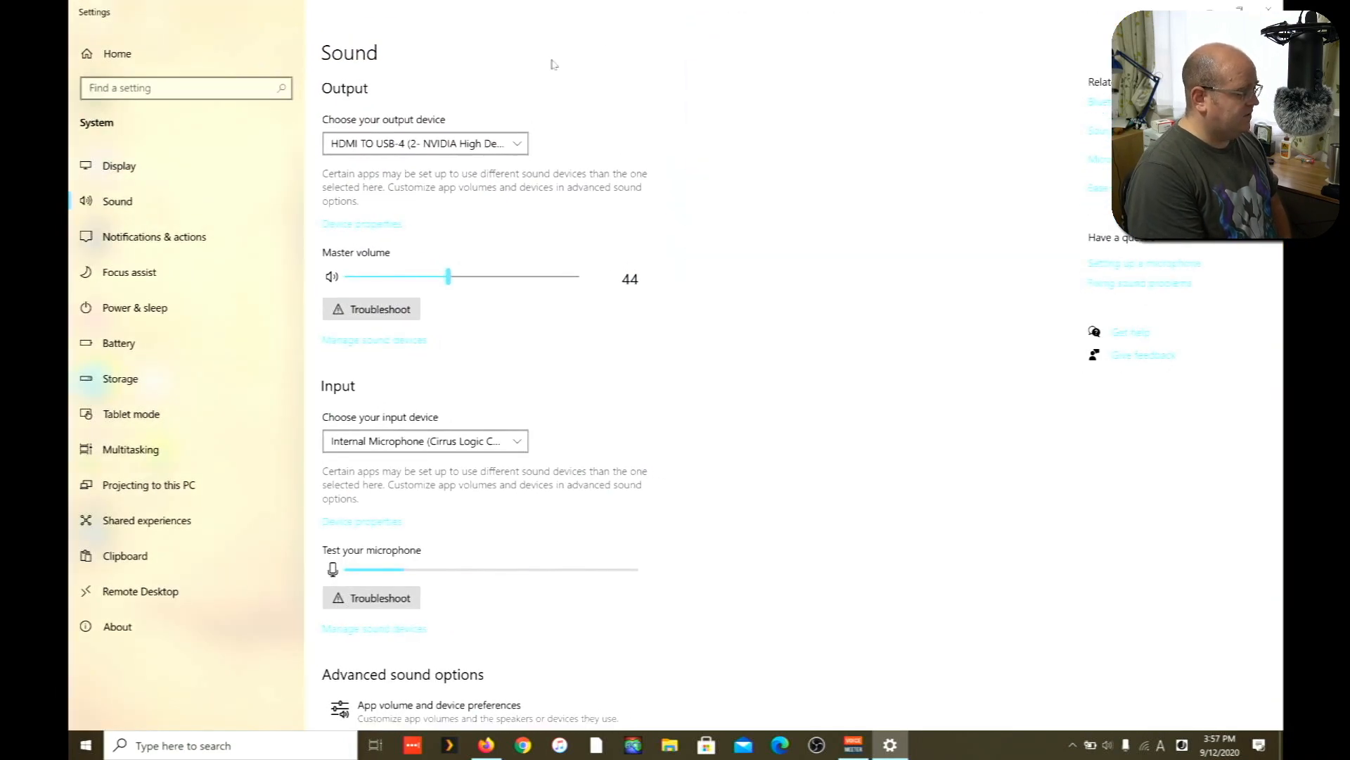
click(485, 146)
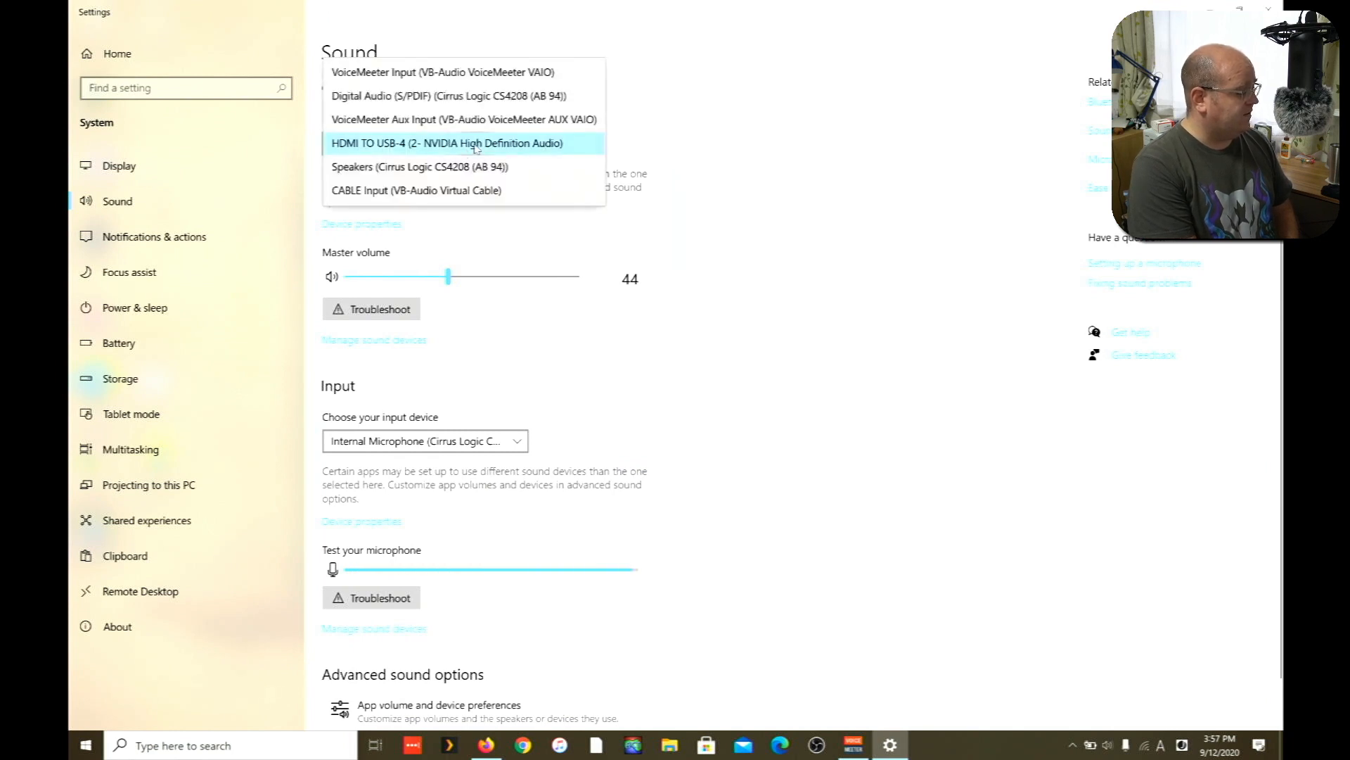
click(465, 79)
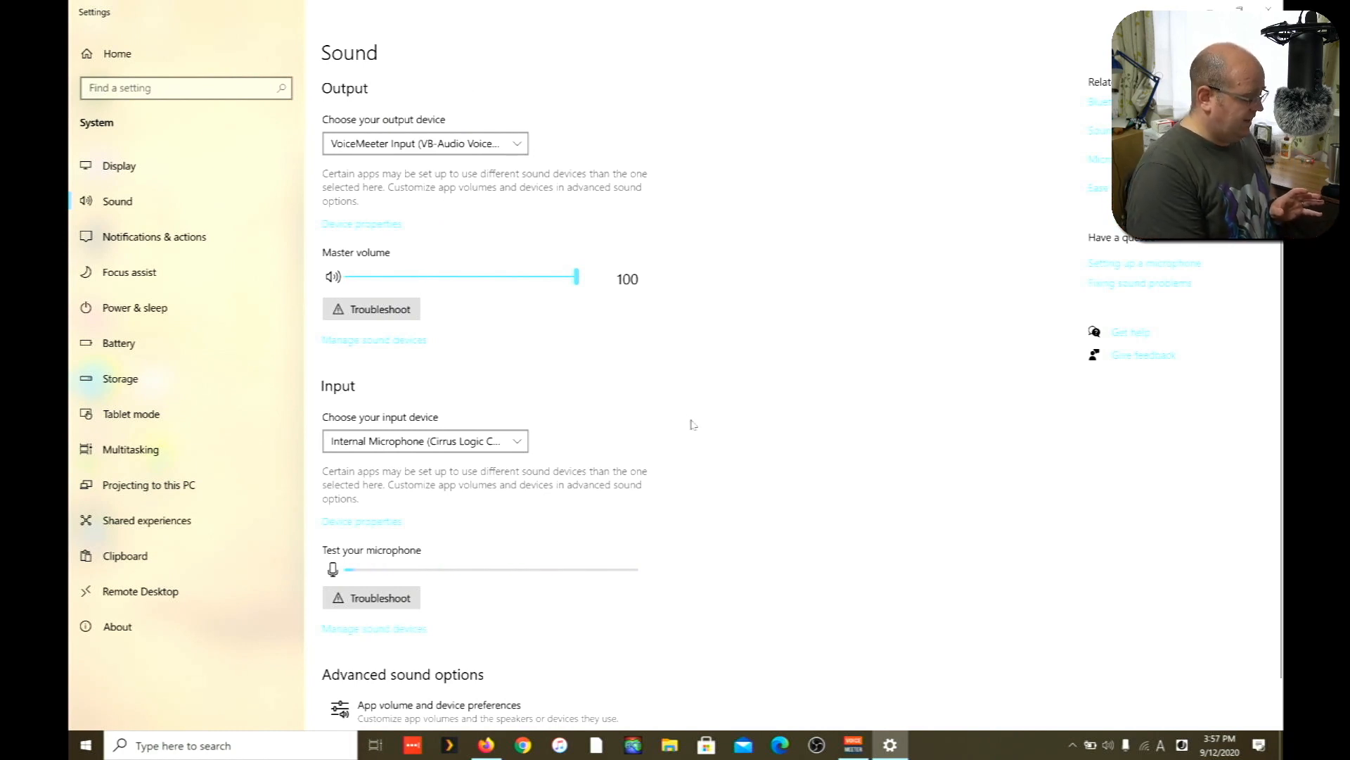
Switch to Voicemeeter Banana and route the Voicemeeter VAIO virtual input to A1.
click(855, 745)
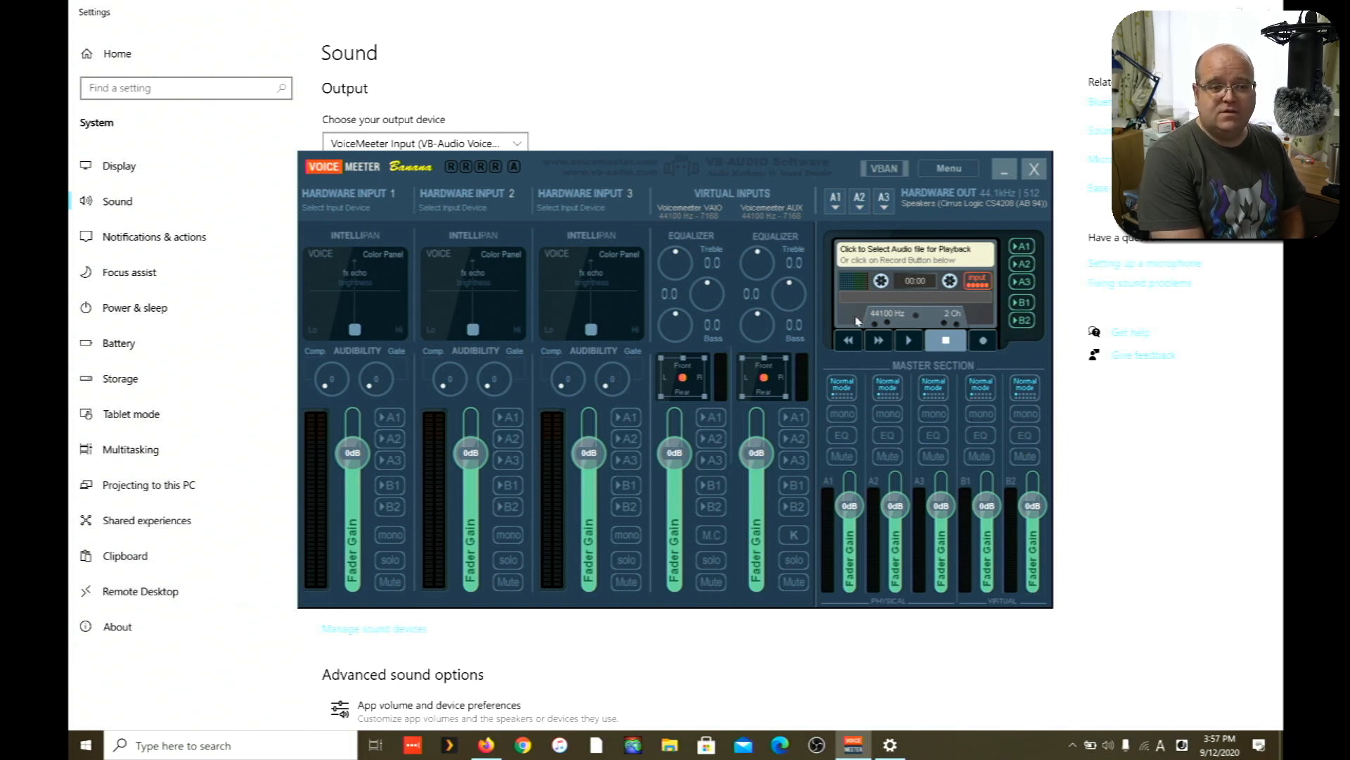
click(708, 417)
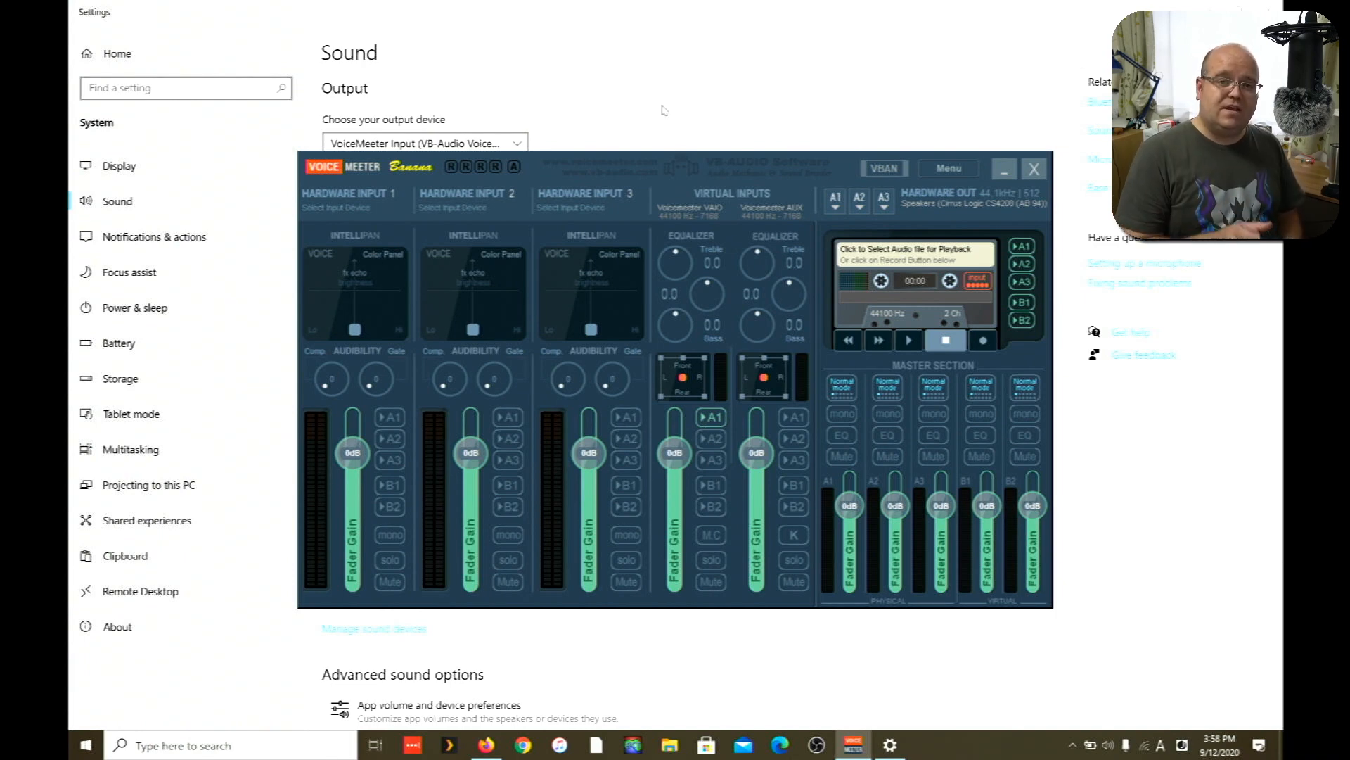
In the Windows Sound settings, set the input device to VoiceMeeter Aux Output (VB-Audio VoiceMeeter AUX VAIO).
click(661, 110)
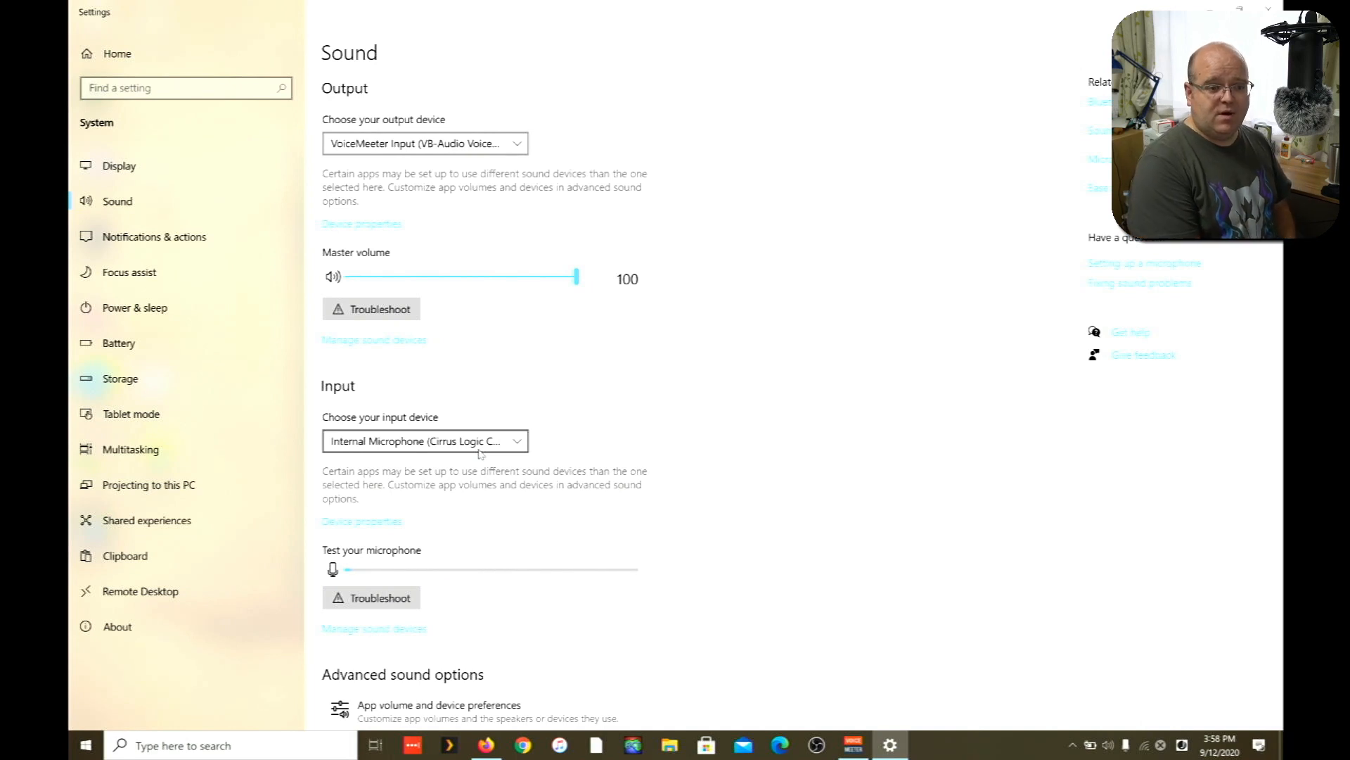
click(479, 450)
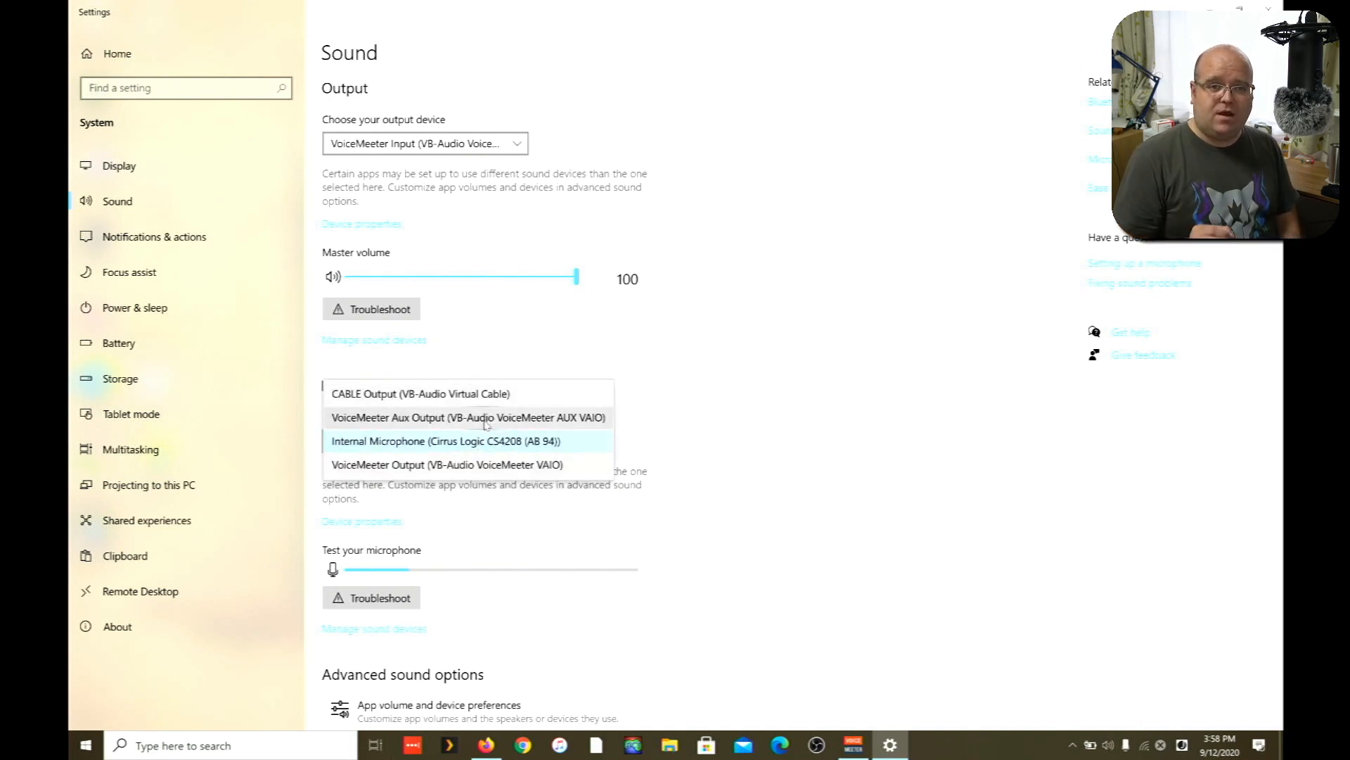
click(484, 420)
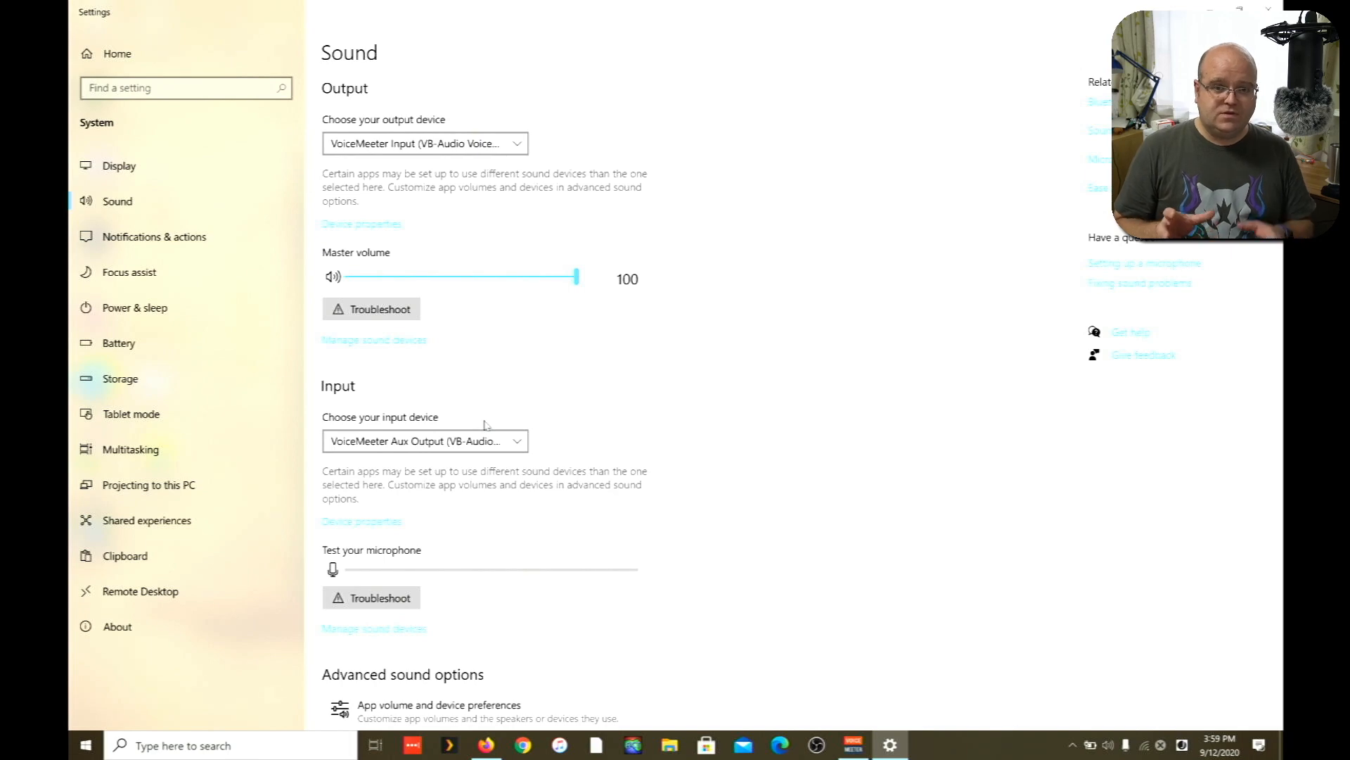
In Voicemeeter Banana, set the Hardware Input 1 device to WDM: Internal Microphone (Cirrus Logic CS4208 (AB 94)).
click(851, 747)
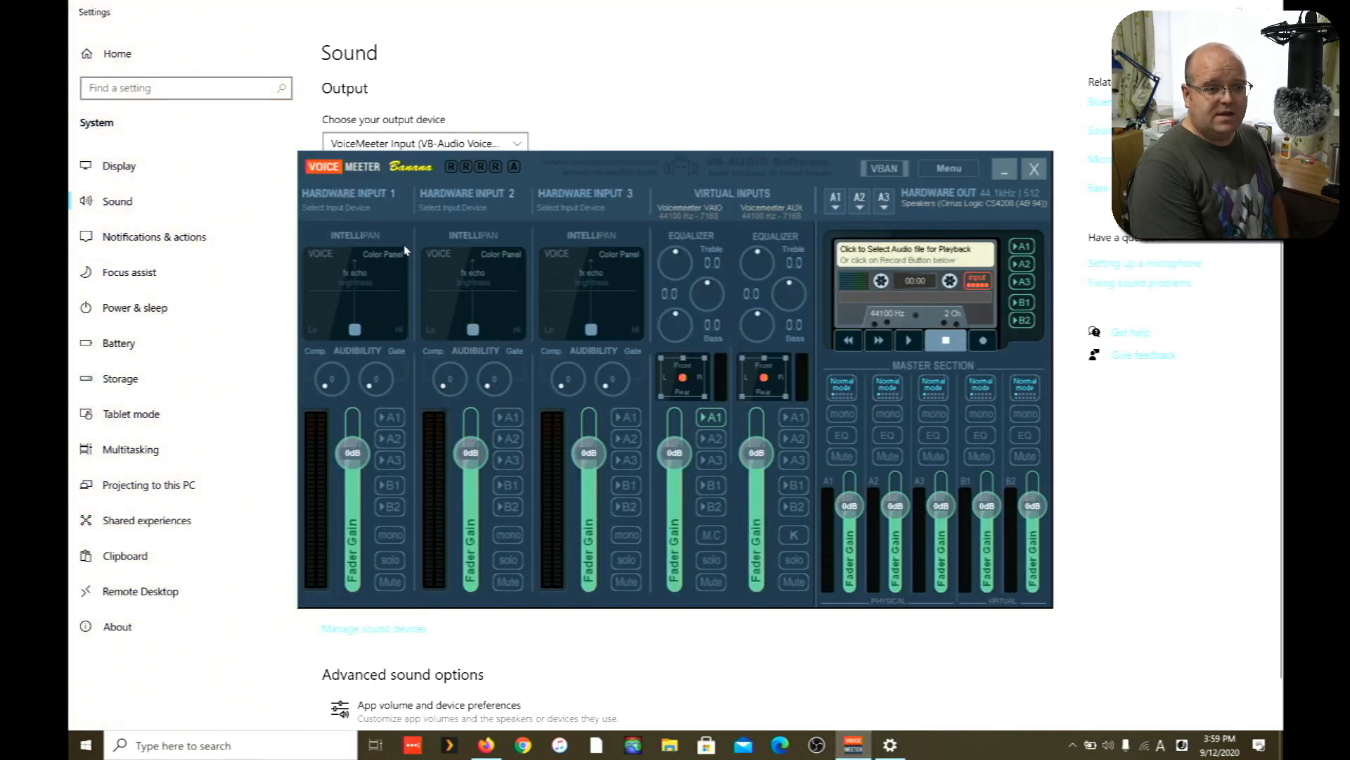
click(327, 207)
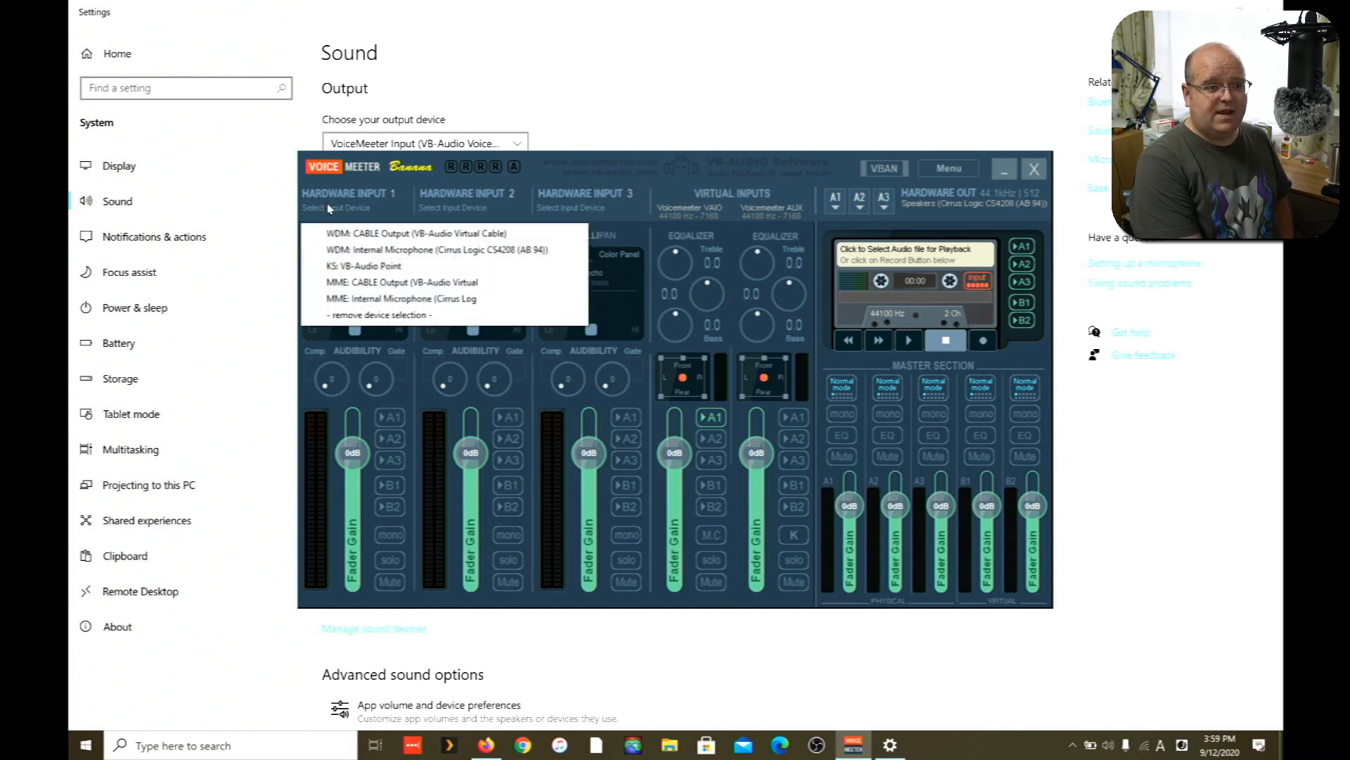
click(378, 251)
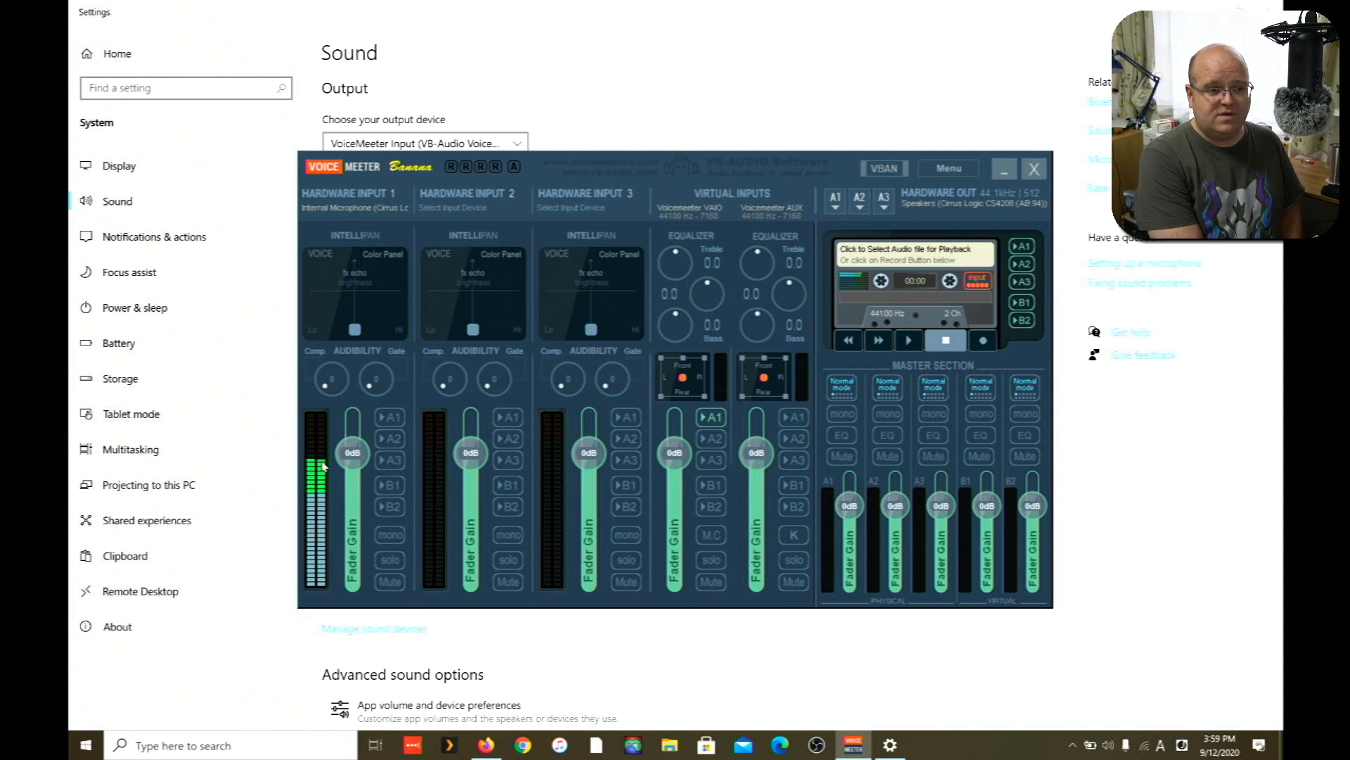
Move the mixer window clear of the microphone test level in the Sound settings and route Hardware Input 1 to B2.
drag(670, 222, 750, 120)
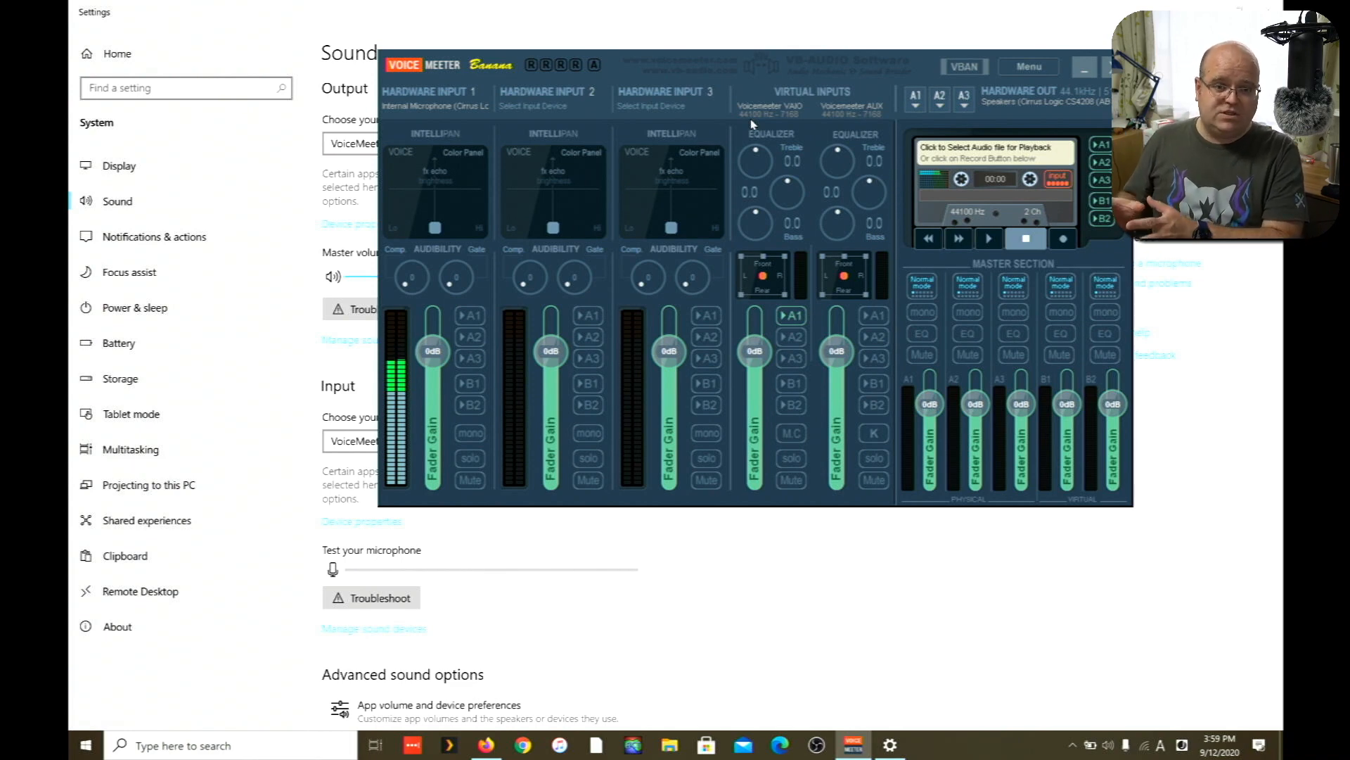
click(471, 406)
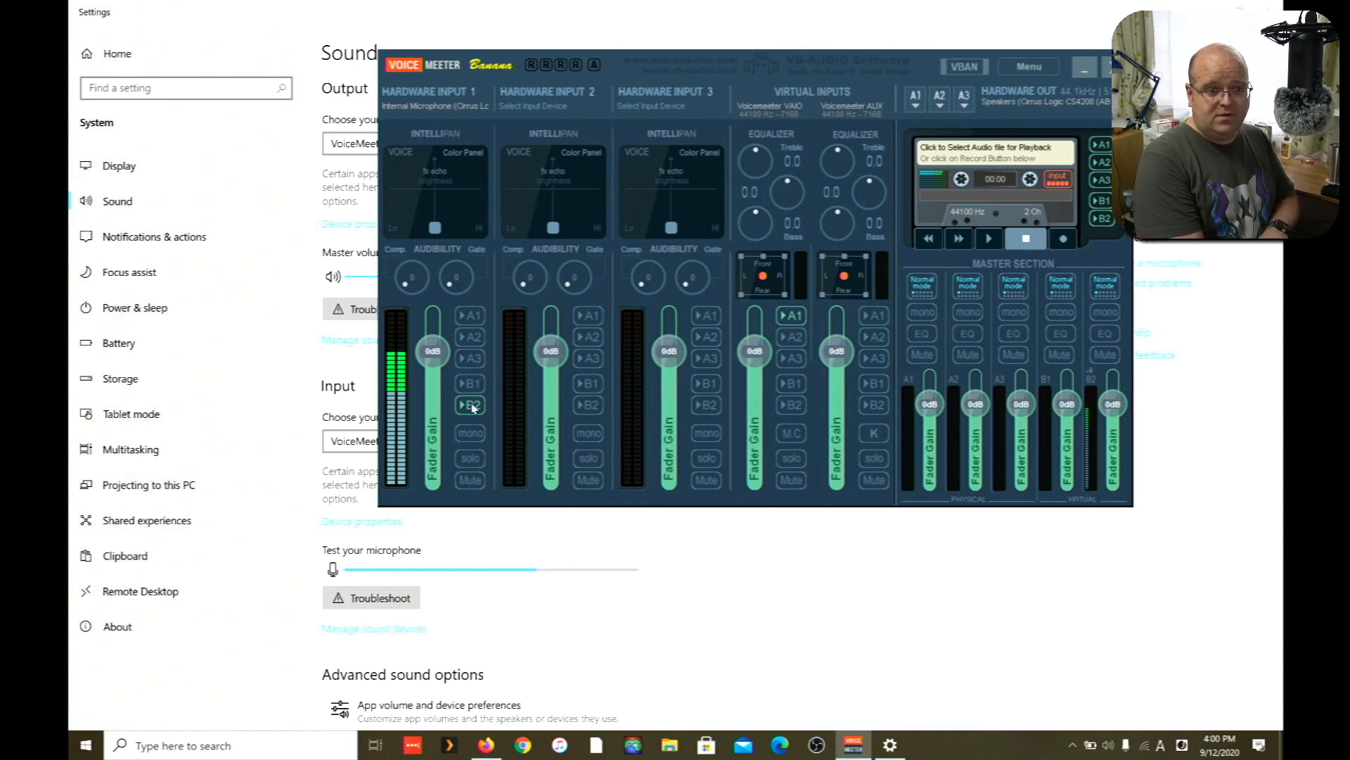
click(470, 405)
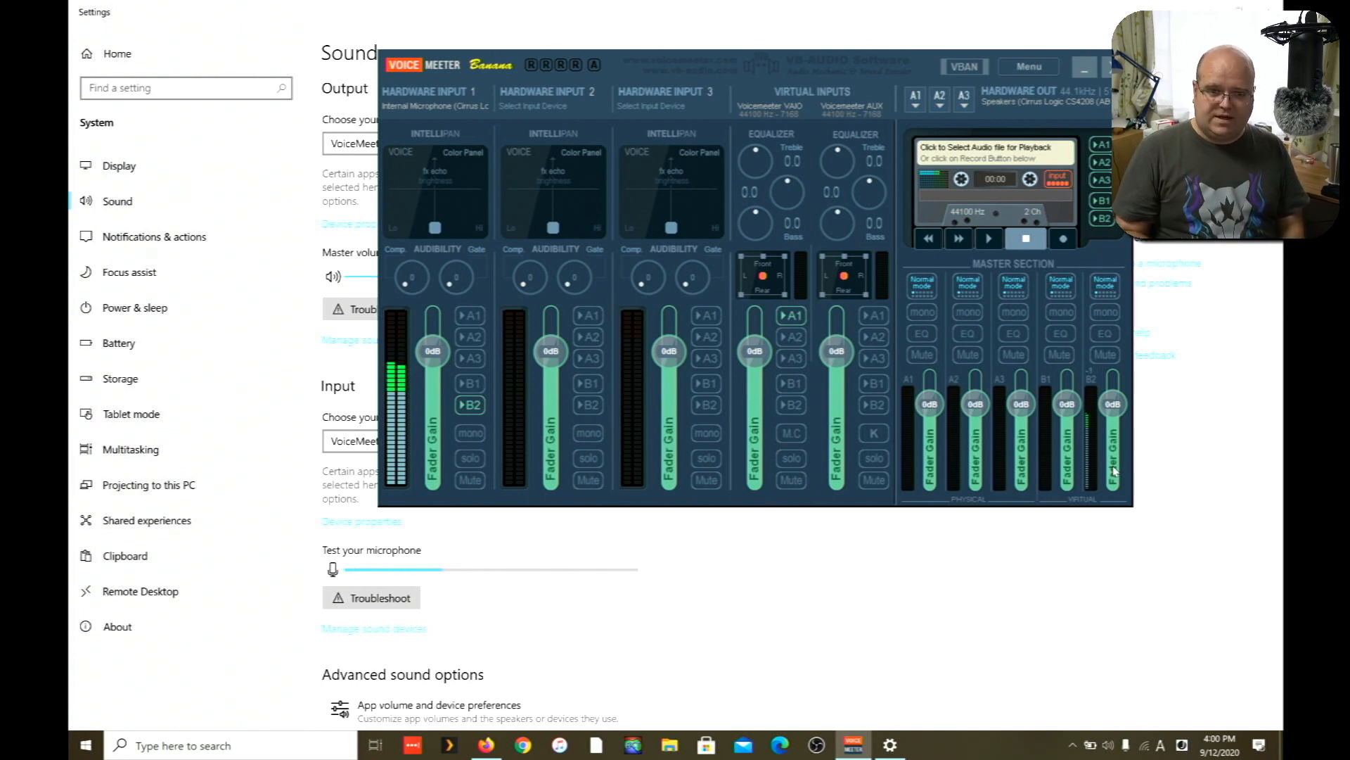
Rename the Hardware Input 1 strip to Microphone.
right_click(436, 471)
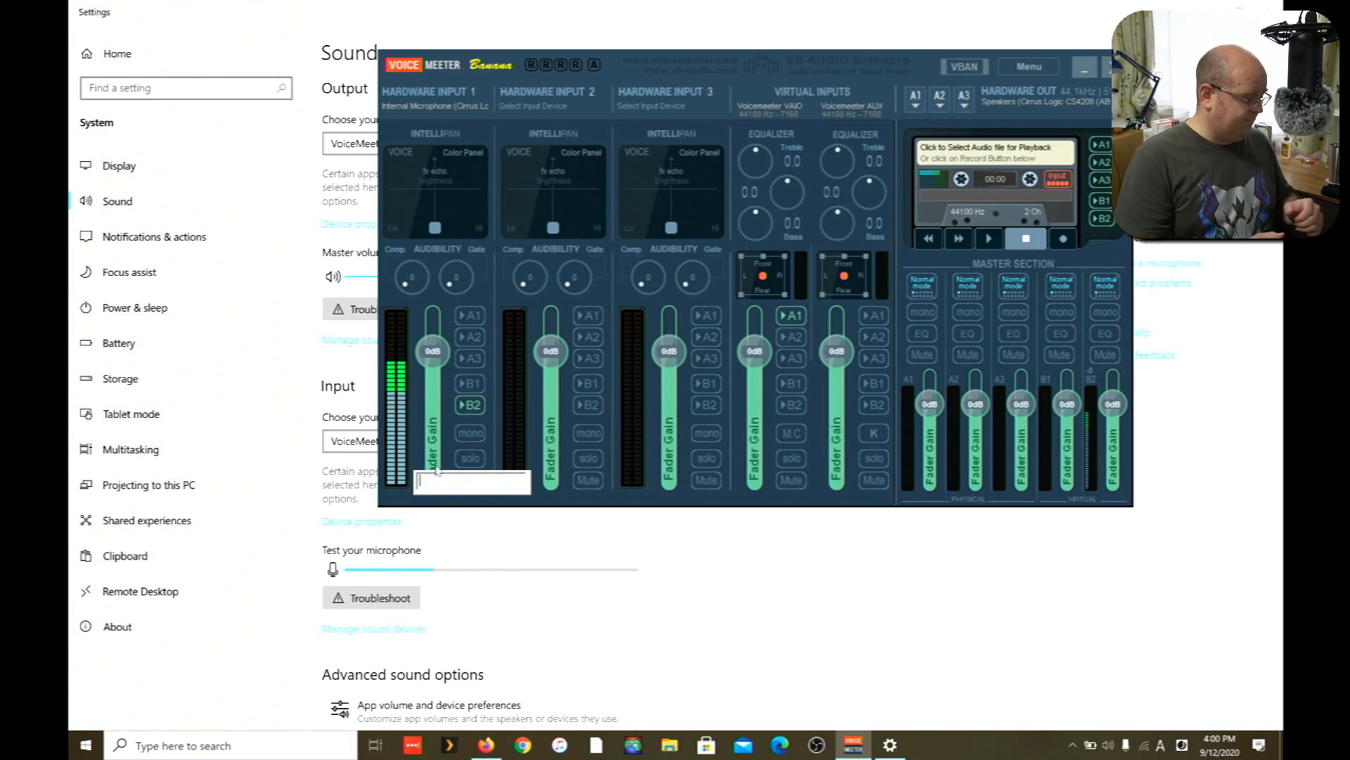
text(M)
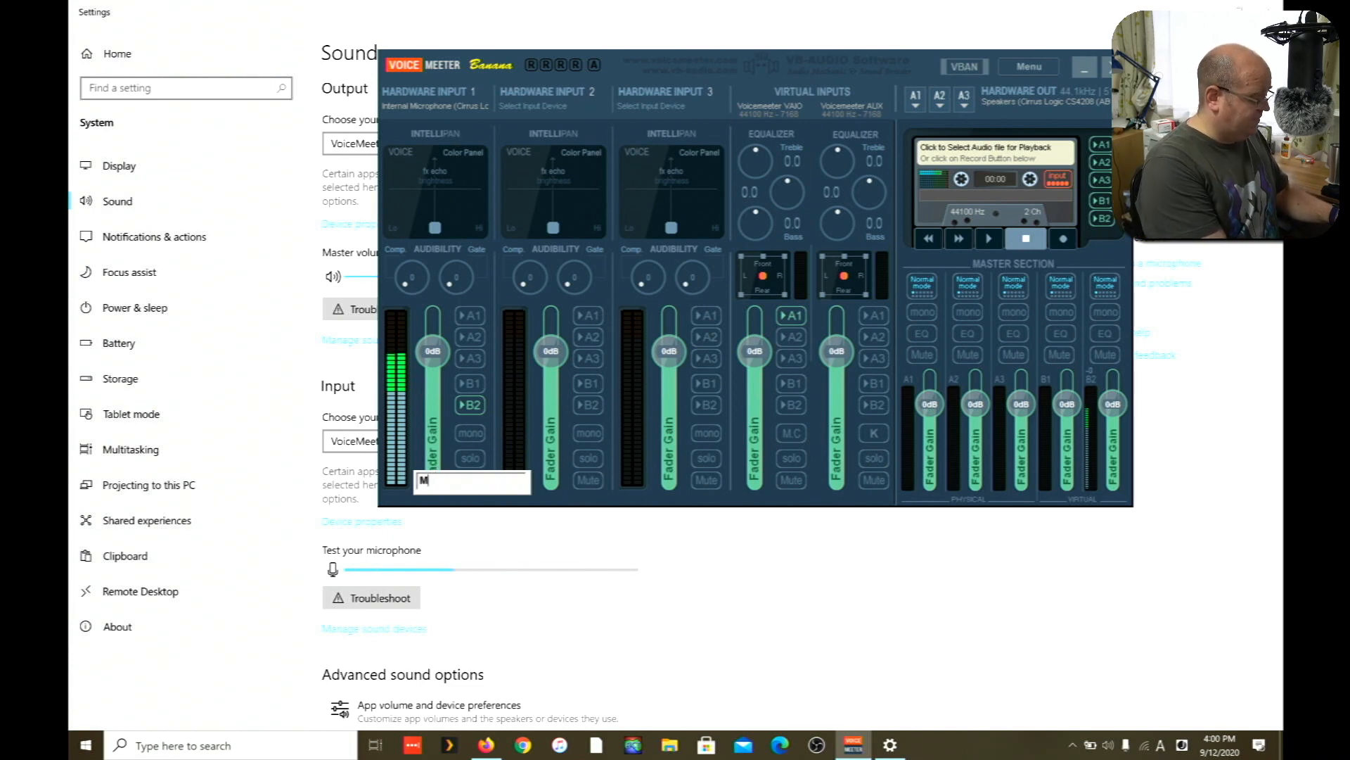
text(icrophone)
key(Return)
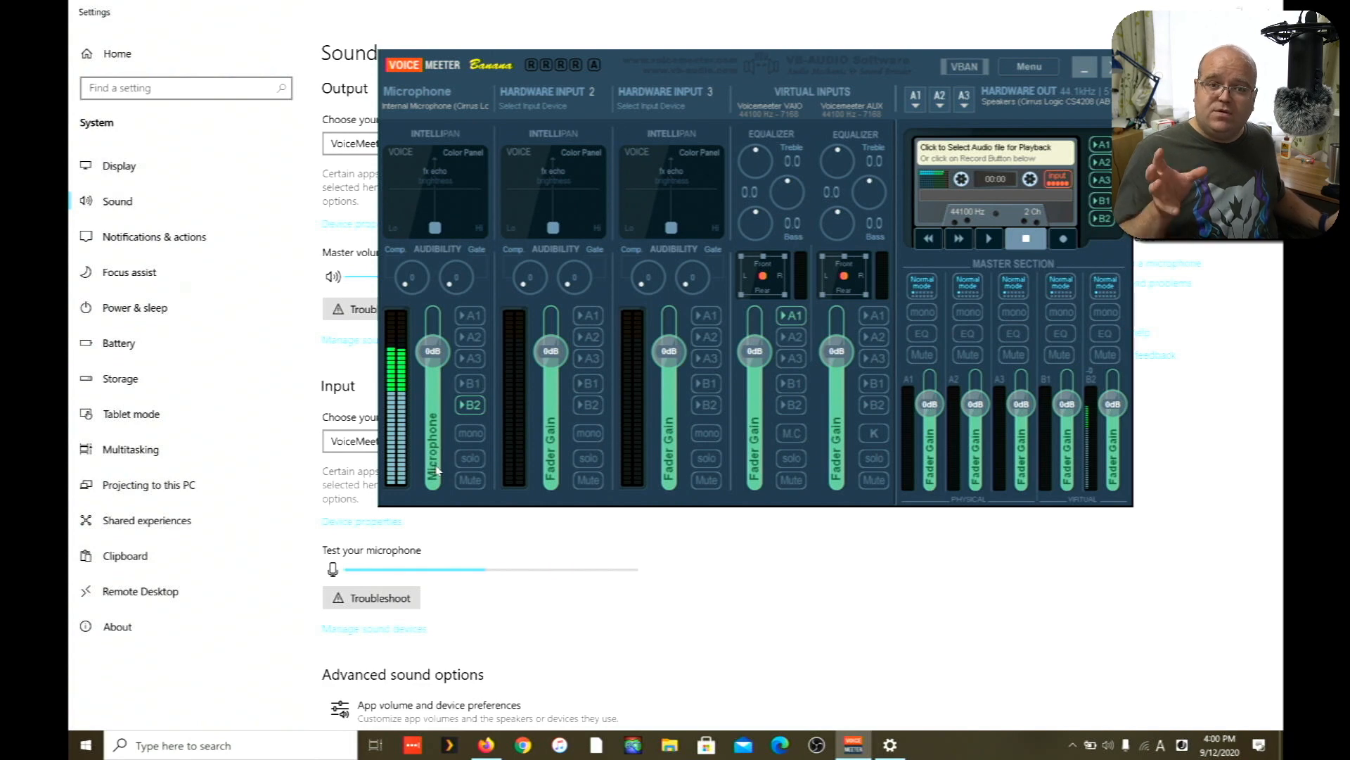
Label the B2 master fader Mic/Line and the Voicemeeter AUX virtual input Voice Communications.
double_click(1114, 469)
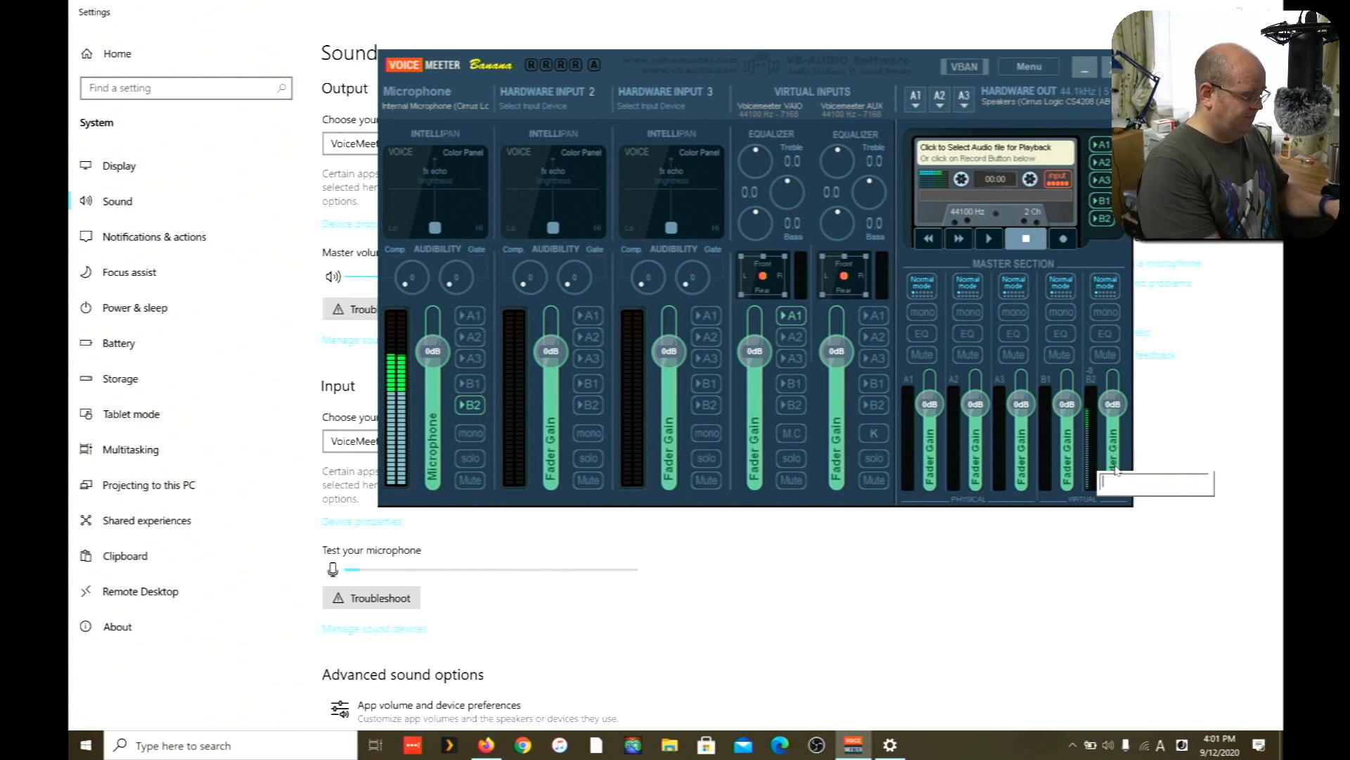
text(Mic/Line)
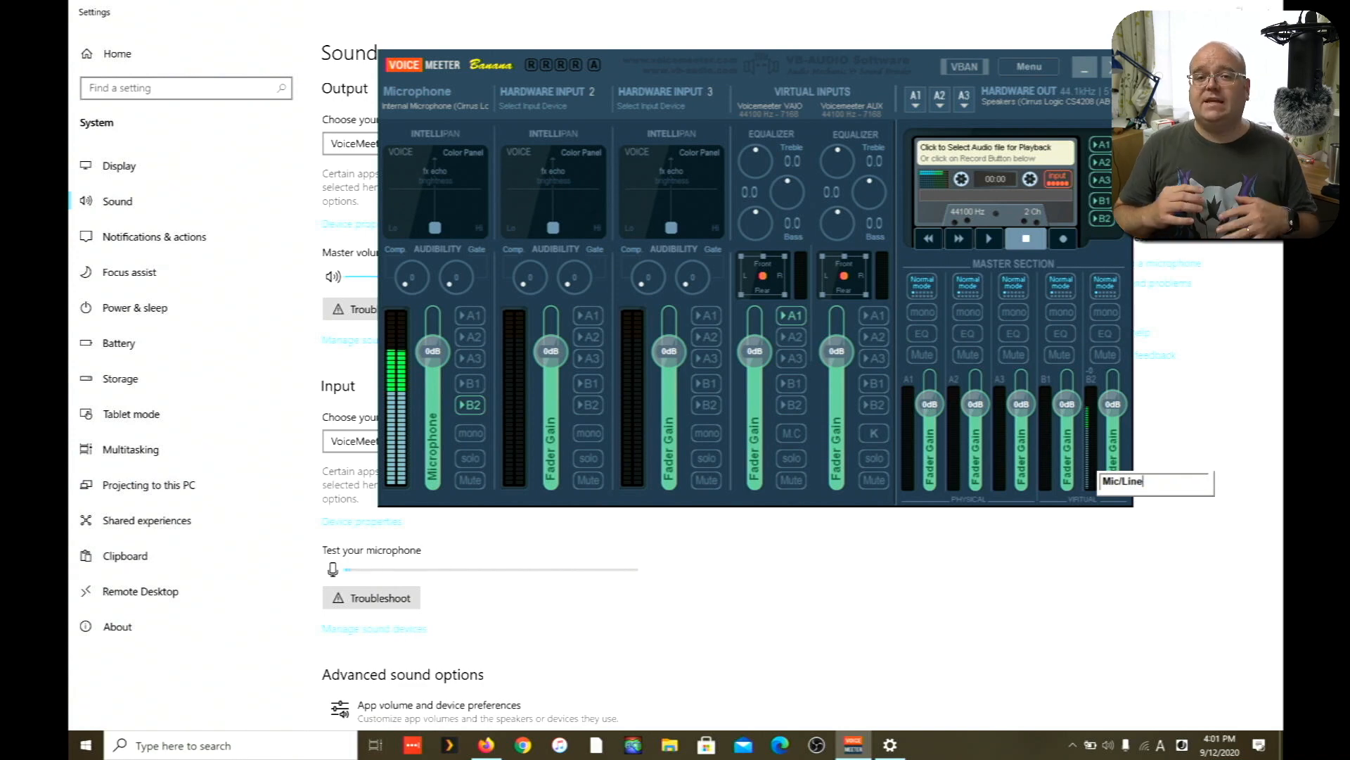
key(Return)
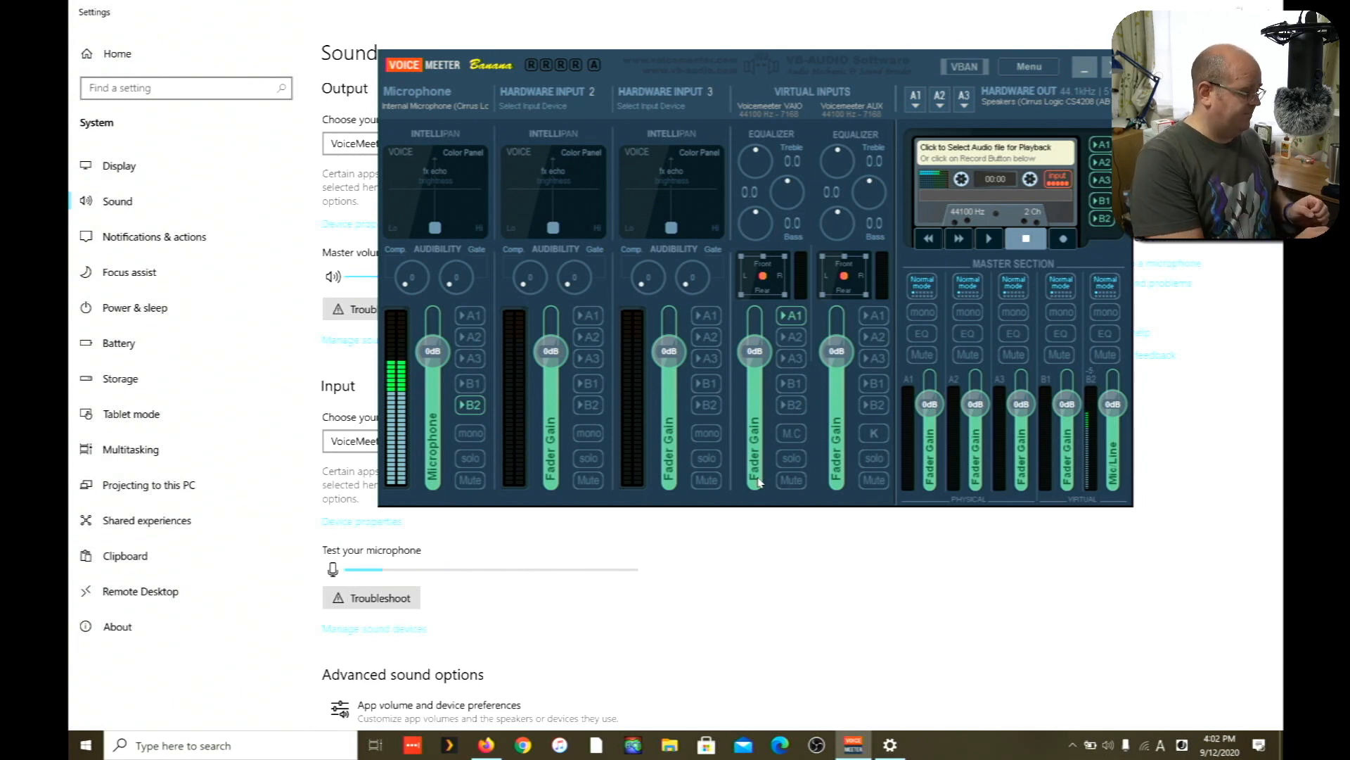
double_click(842, 466)
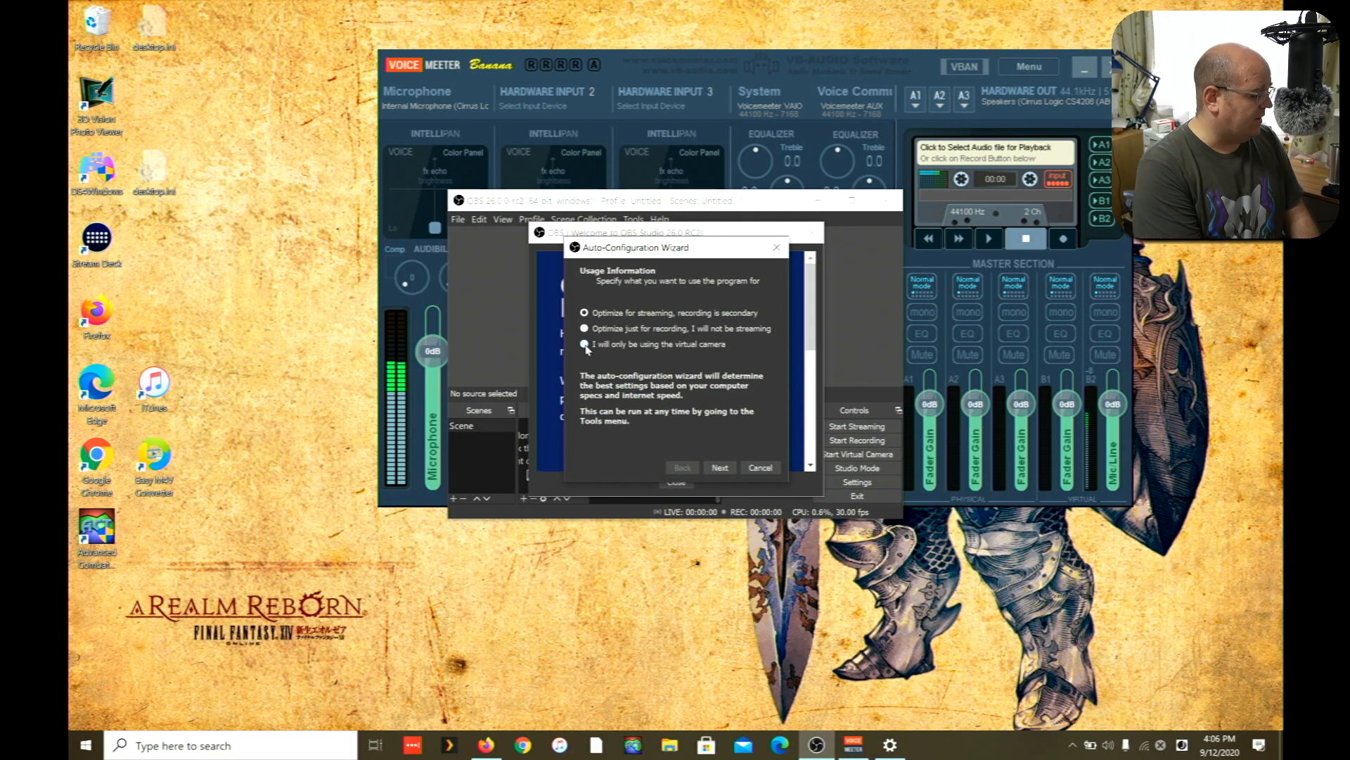
In OBS, apply the Auto-Configuration Wizard's settings for virtual camera use only, and close the welcome message to work in the maximized main window.
click(584, 343)
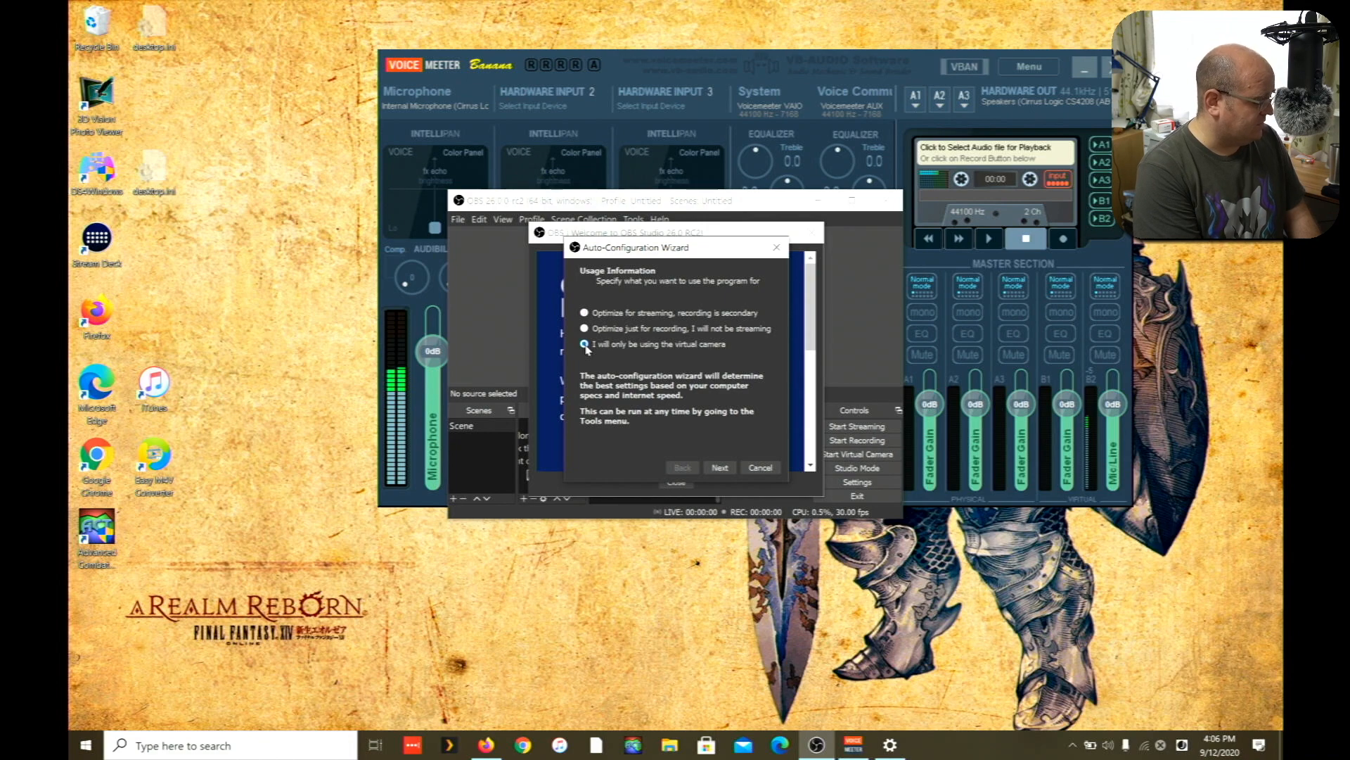
click(720, 469)
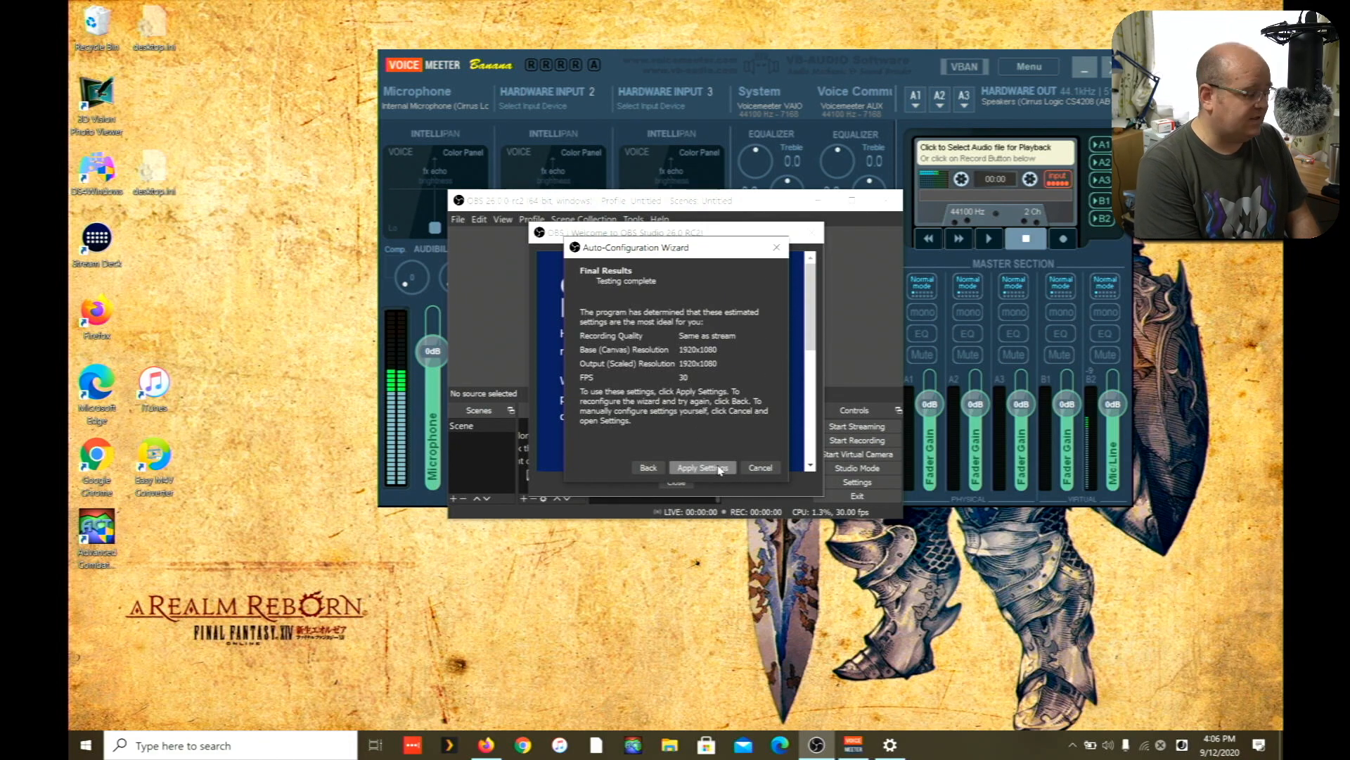
click(719, 467)
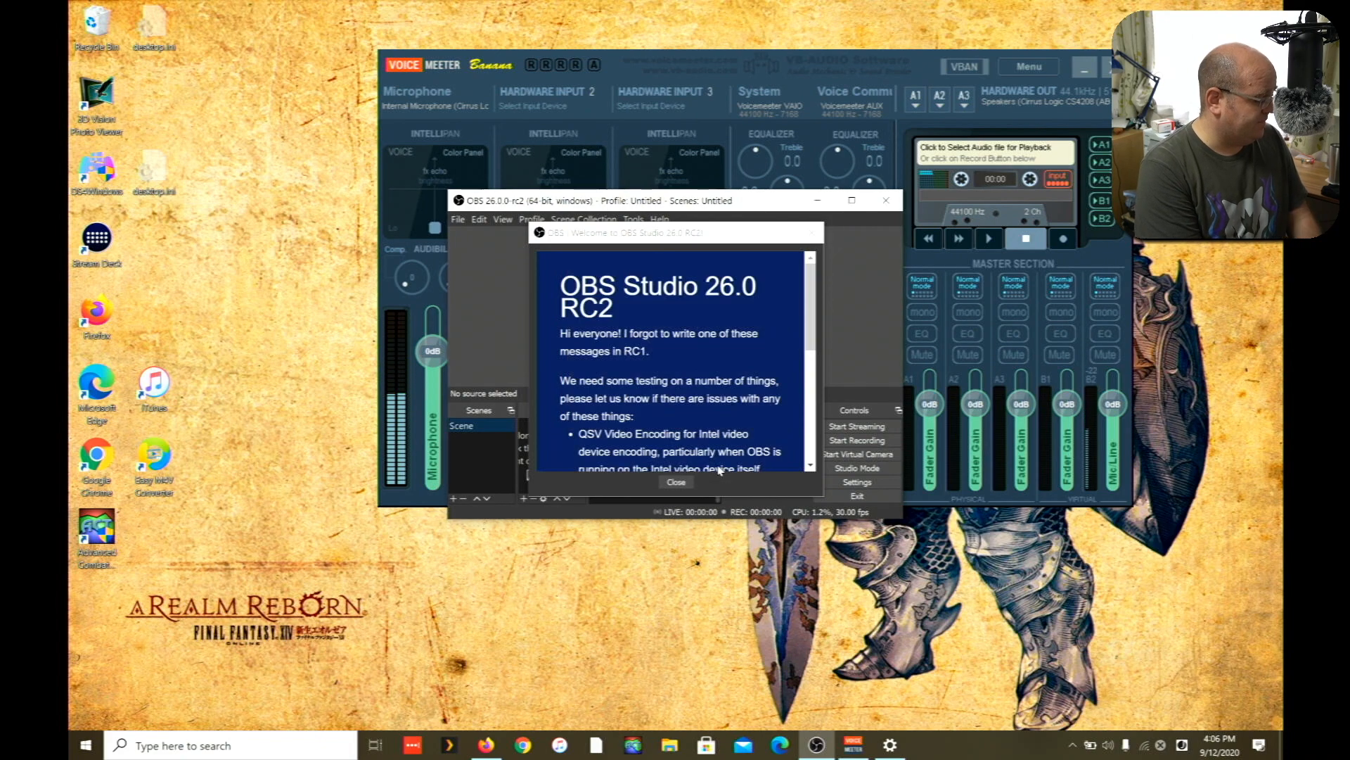
click(879, 232)
click(852, 201)
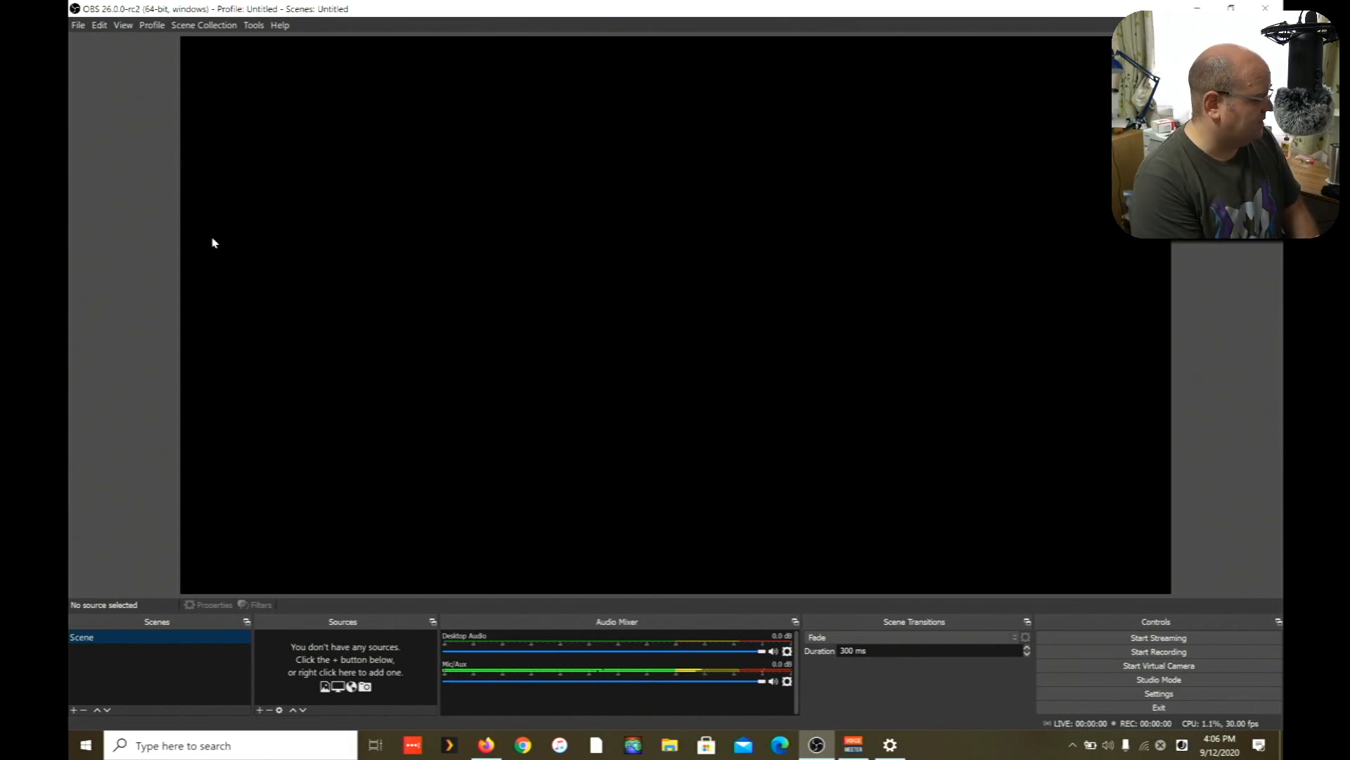
In the OBS audio settings, set Desktop Audio to VoiceMeeter Aux Input (VB-Audio VoiceMeeter AUX VAIO), checking the Voicemeeter strips for reference.
click(78, 26)
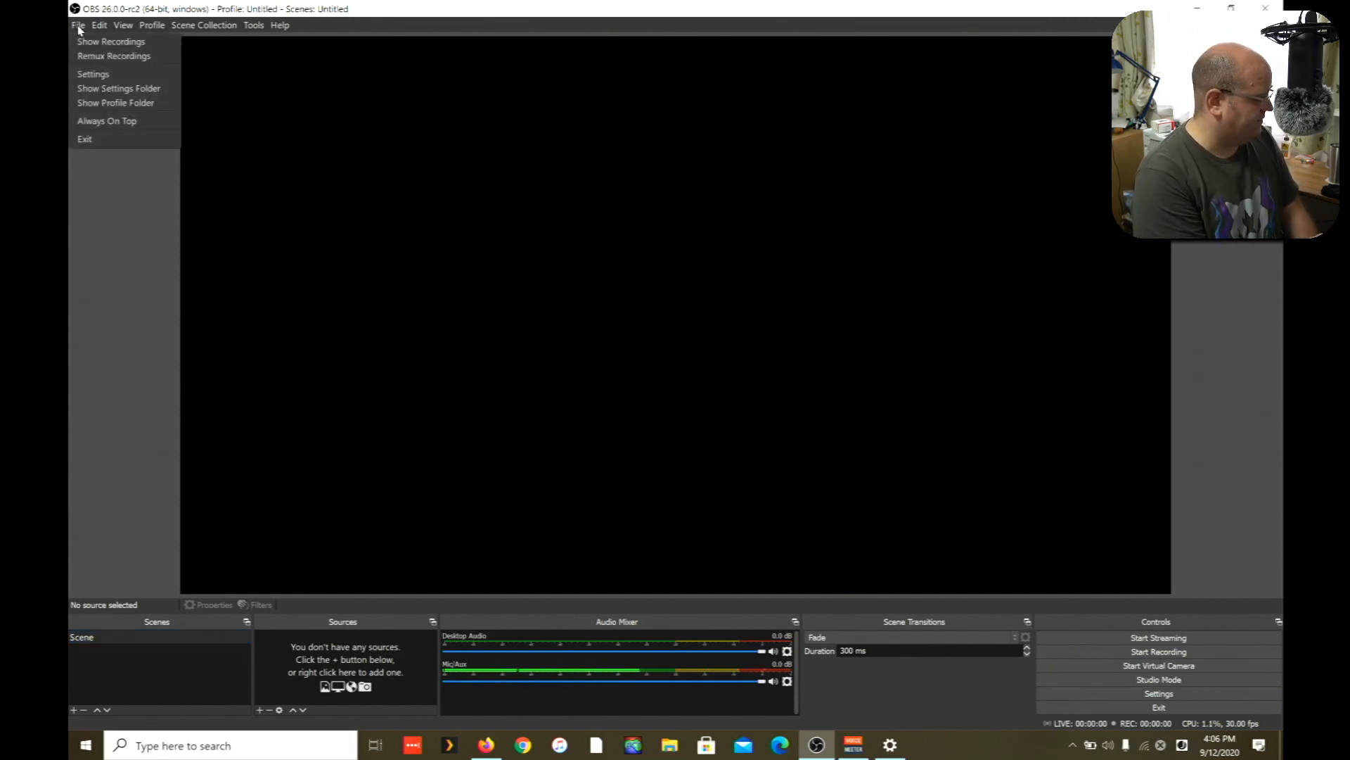
click(99, 75)
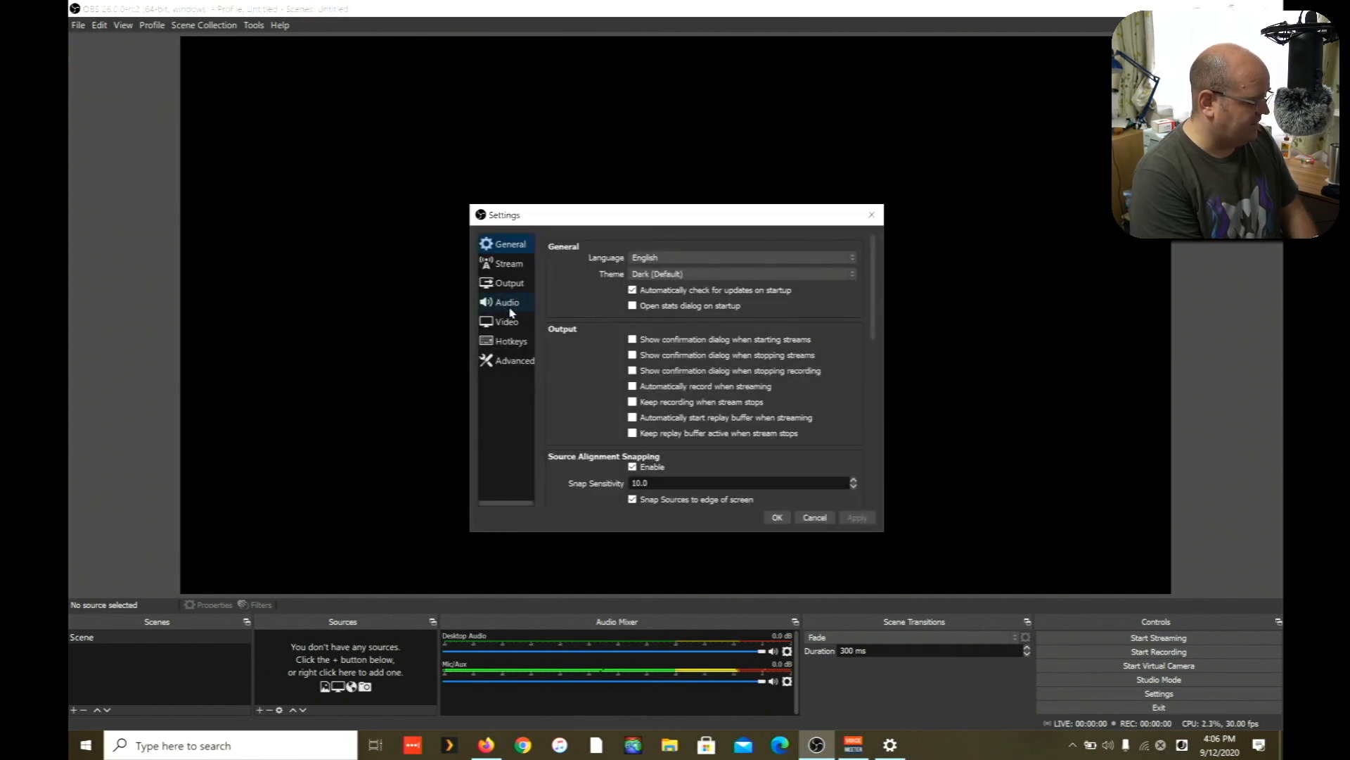
click(510, 307)
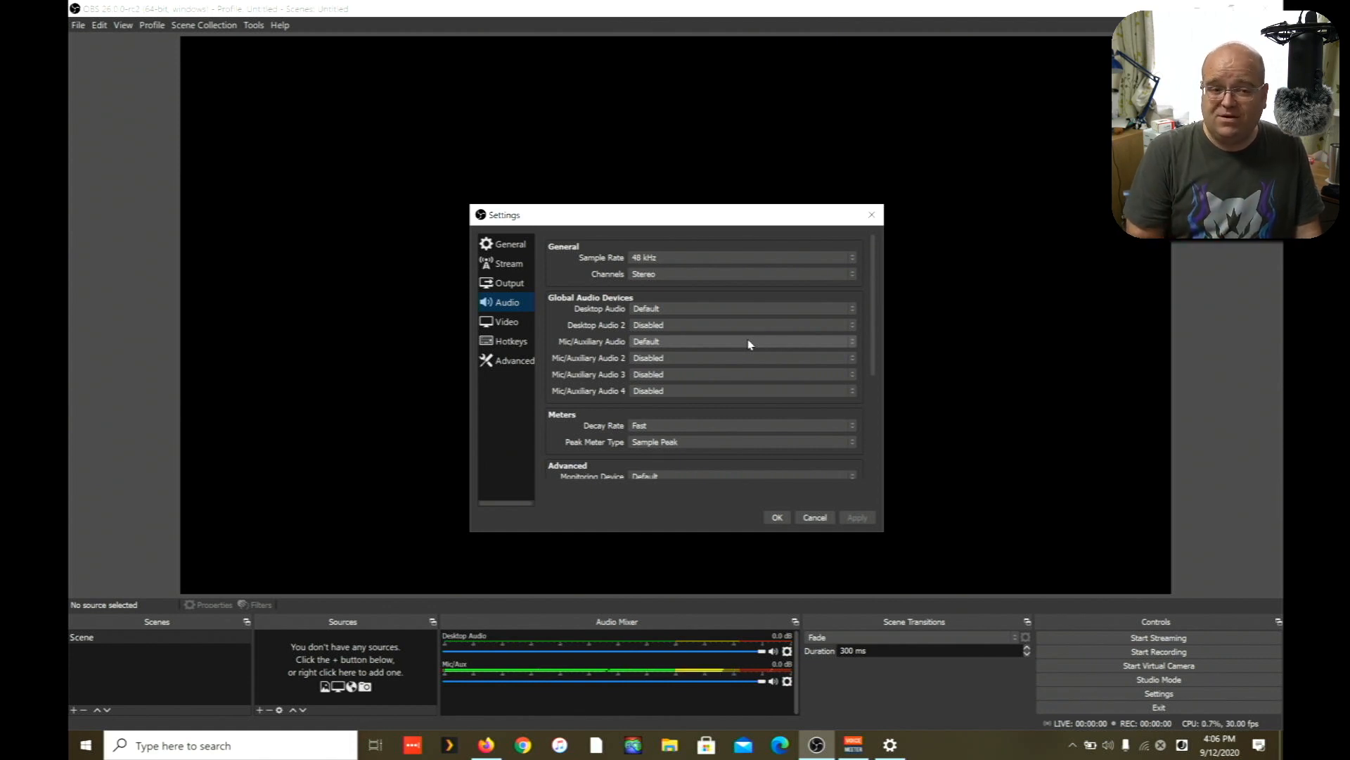
click(849, 749)
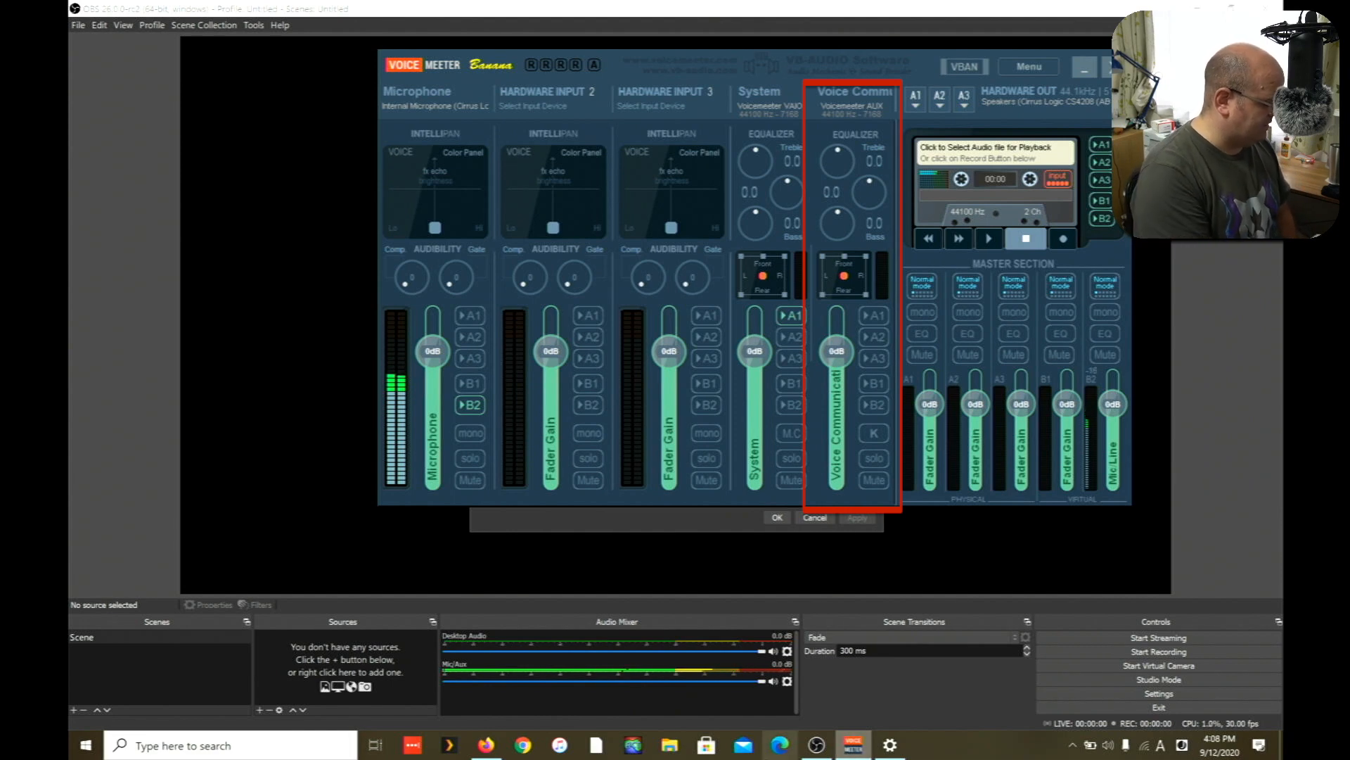
click(853, 744)
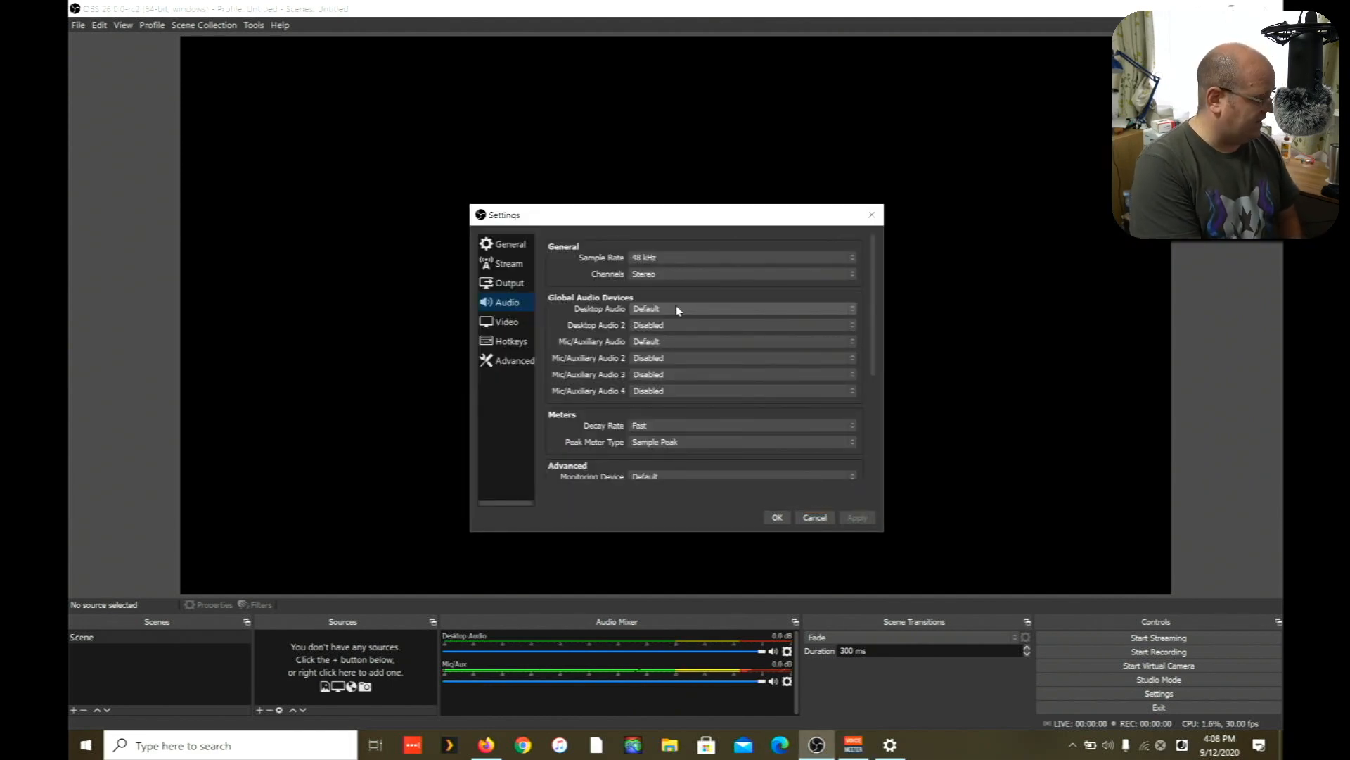
click(678, 309)
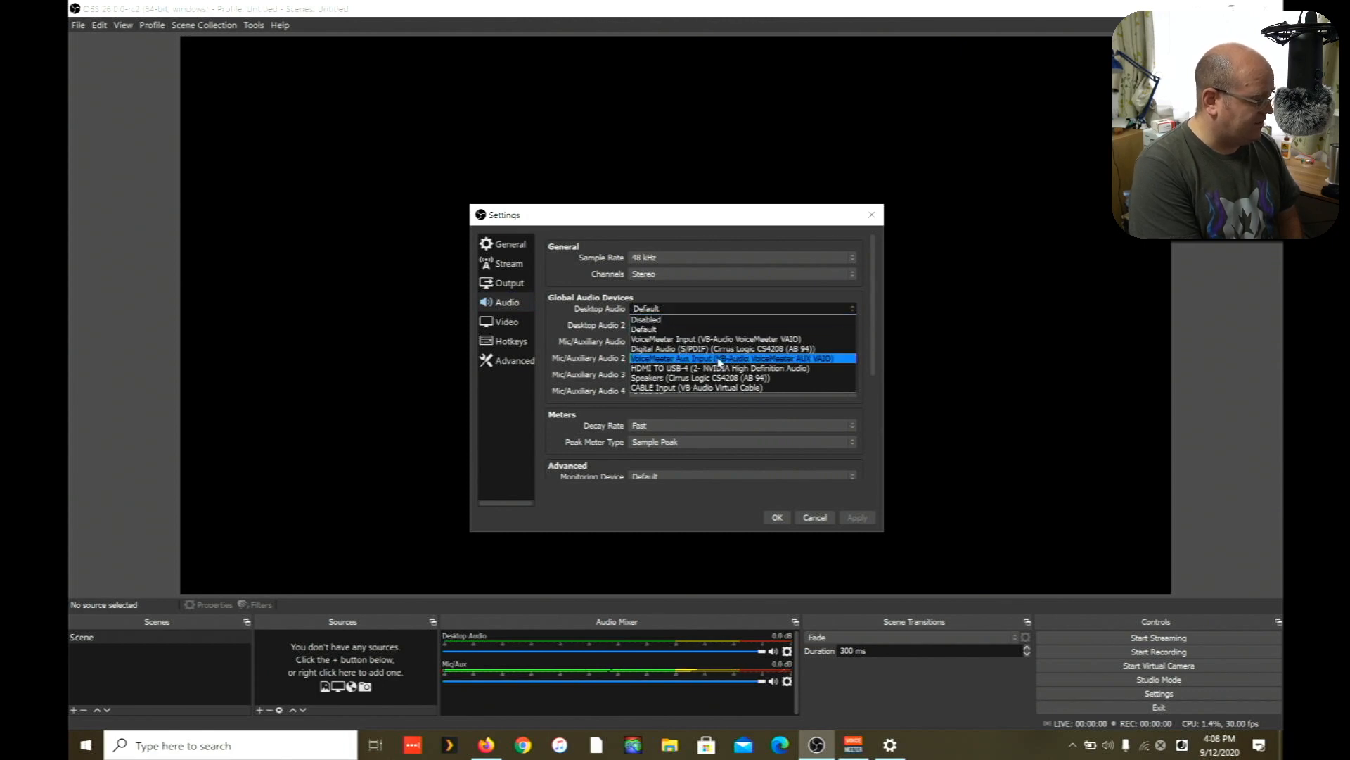
click(719, 359)
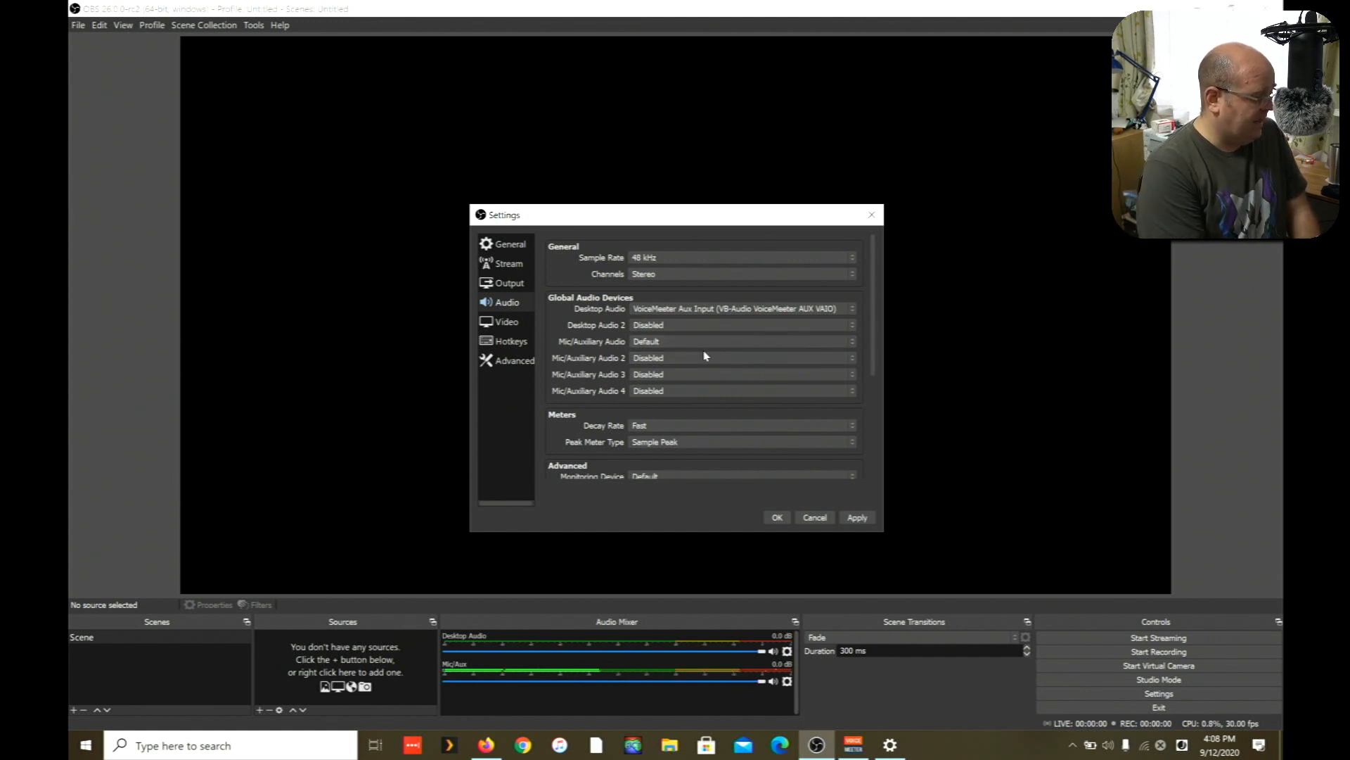
Set Mic/Auxiliary Audio to VoiceMeeter Aux Output (VB-Audio VoiceMeeter AUX VAIO) and Desktop Audio 2 to VoiceMeeter Input (VB-Audio VoiceMeeter VAIO), and save the settings.
click(695, 342)
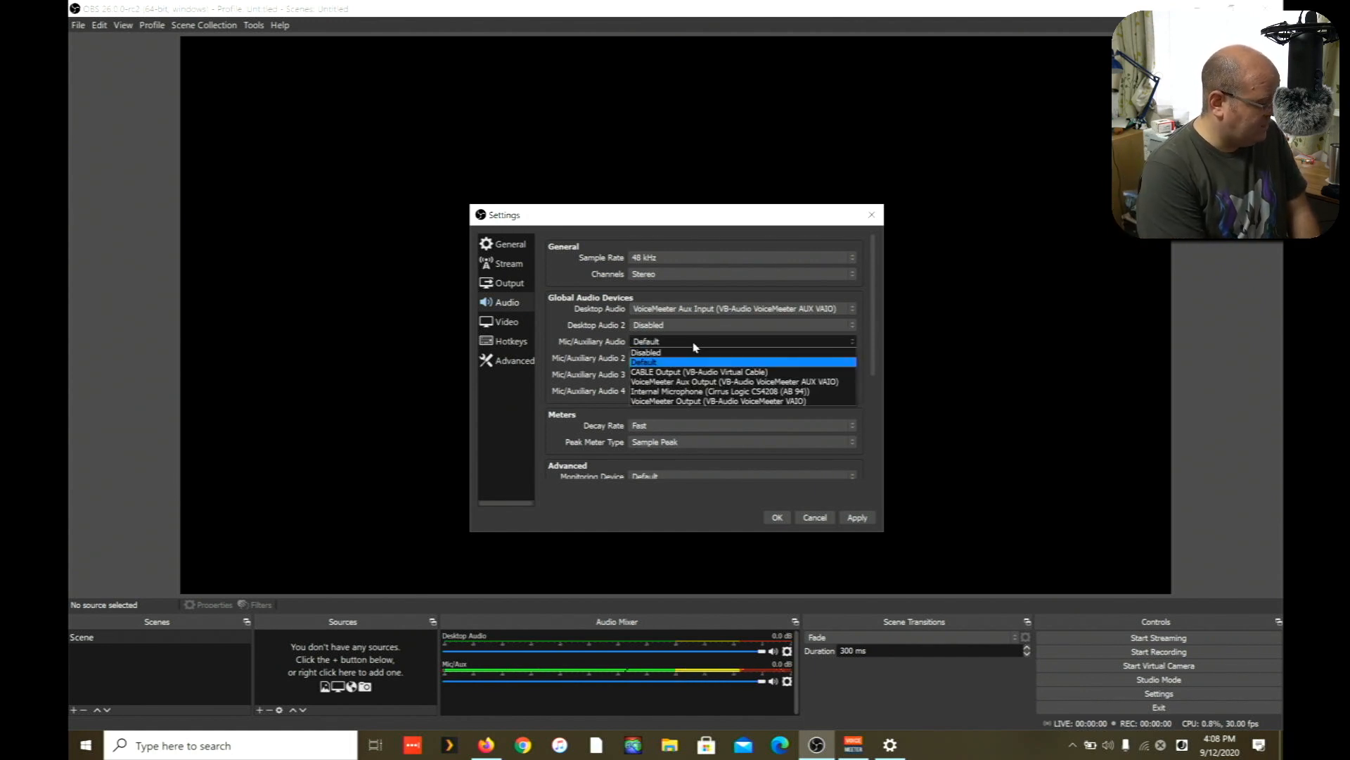
click(720, 382)
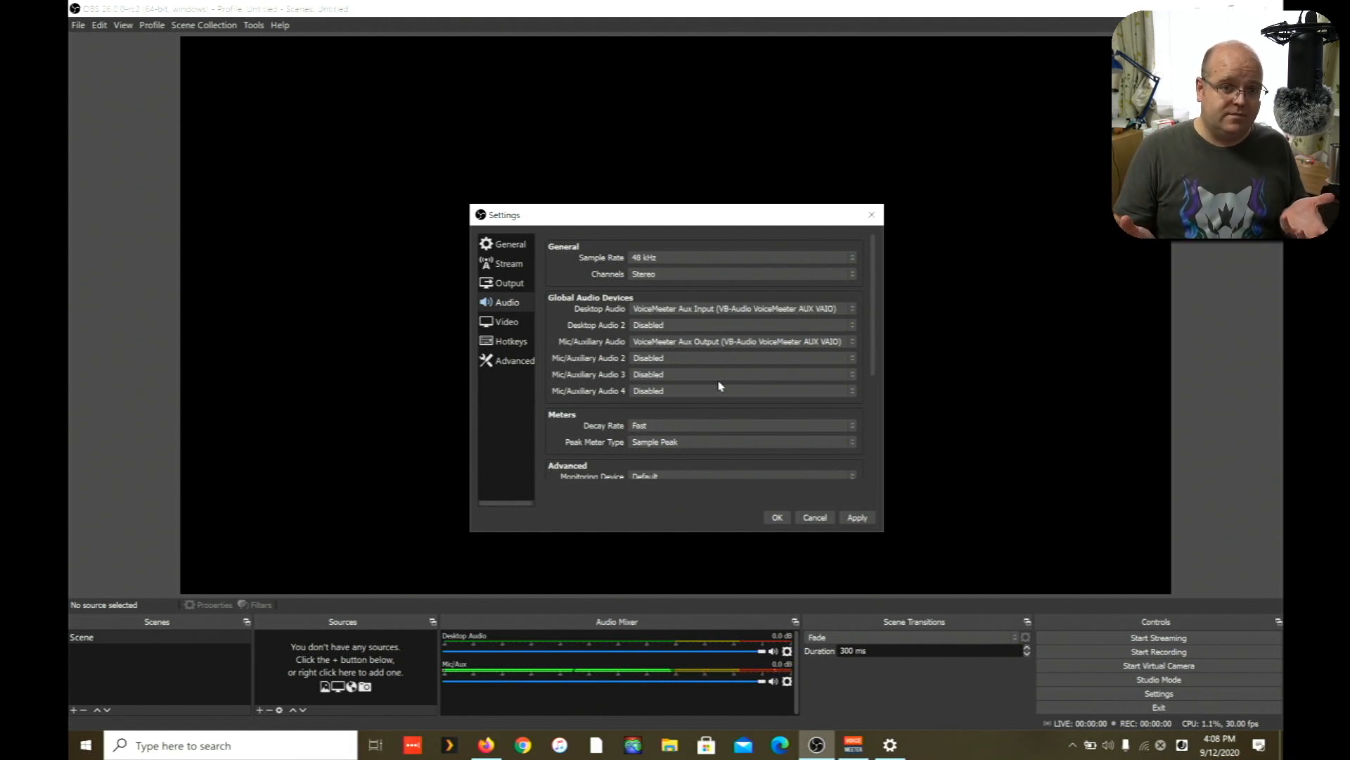
click(721, 324)
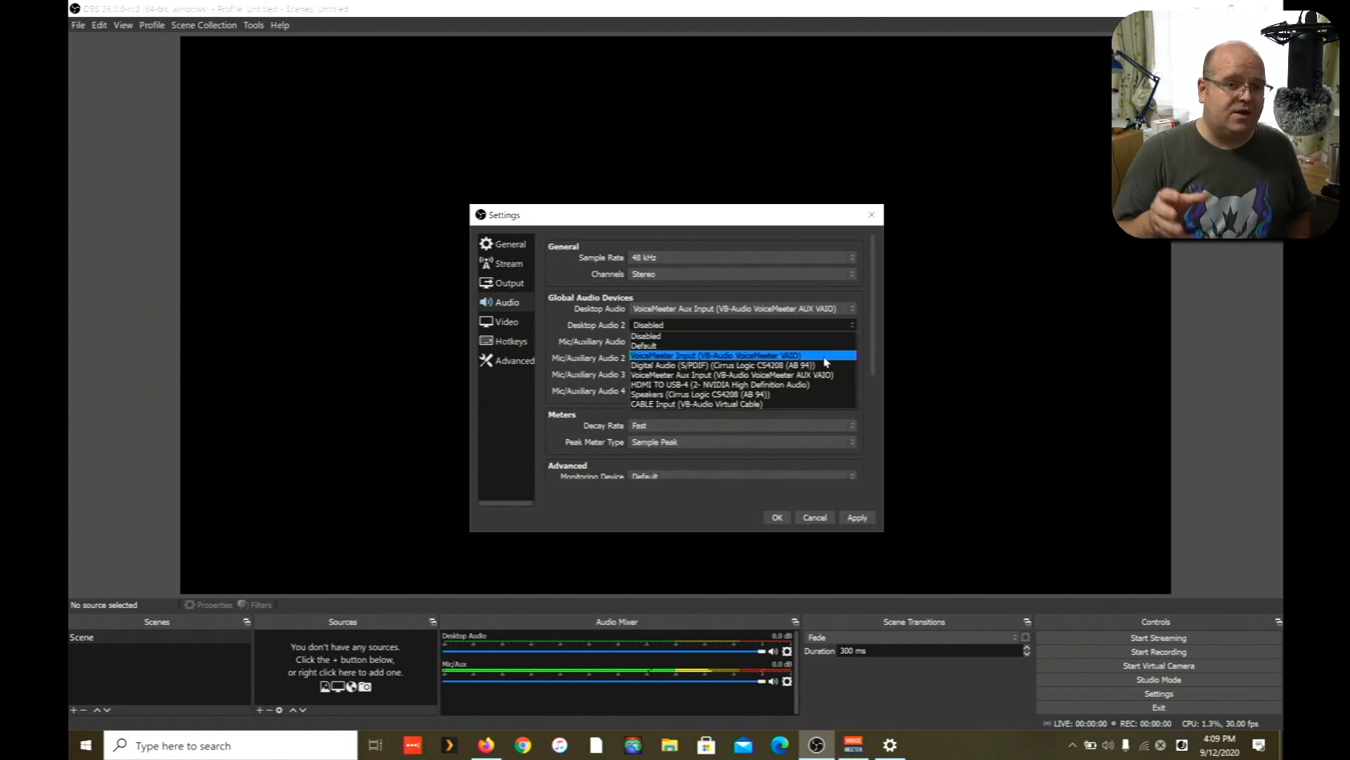
click(826, 358)
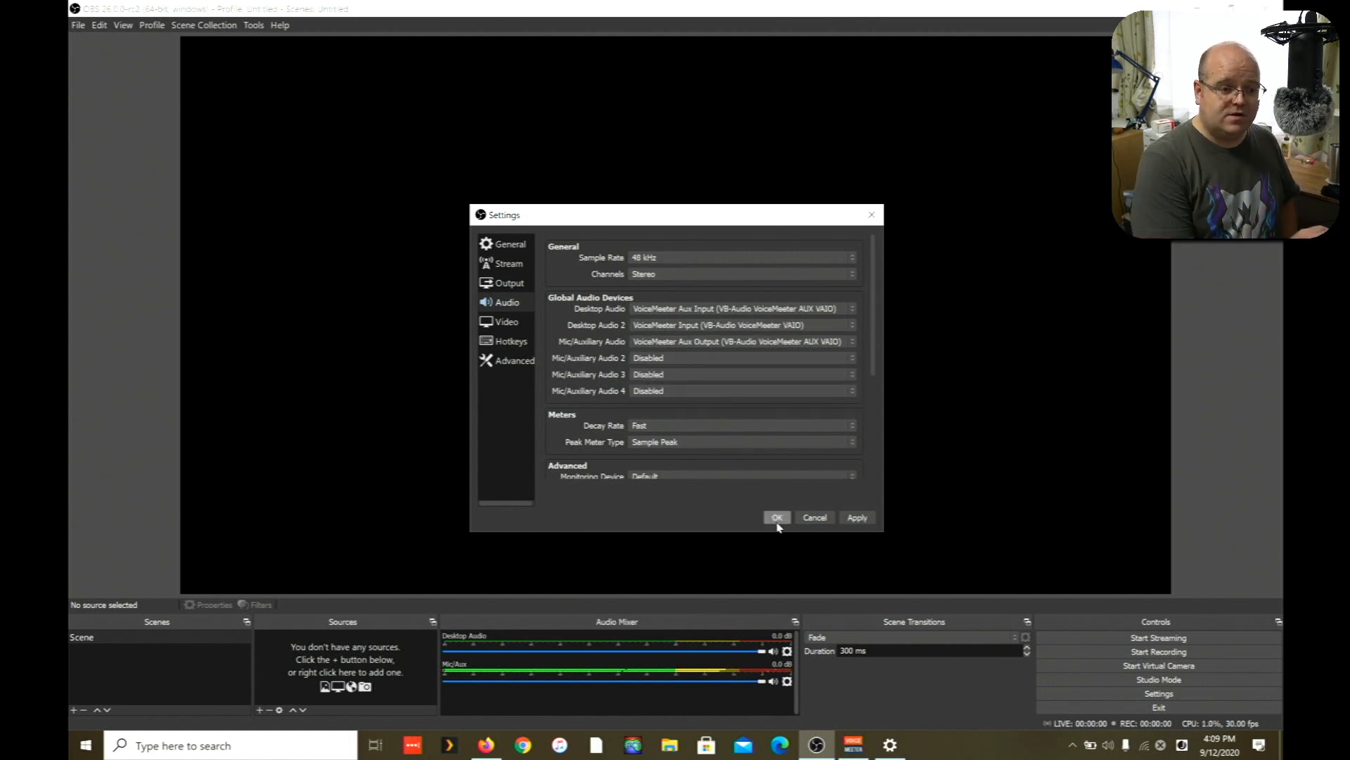
click(777, 519)
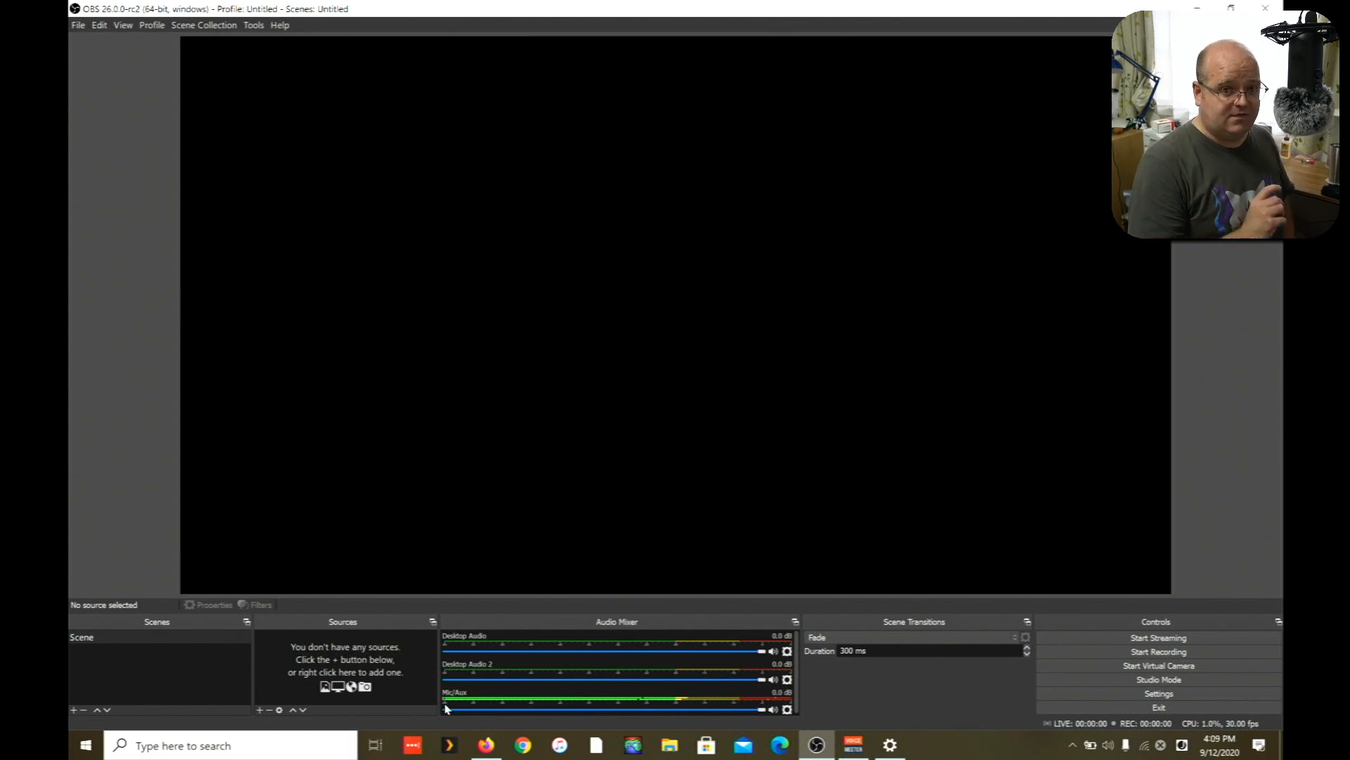
Rename the Desktop Audio source in the audio mixer to Voice Communications.
right_click(467, 641)
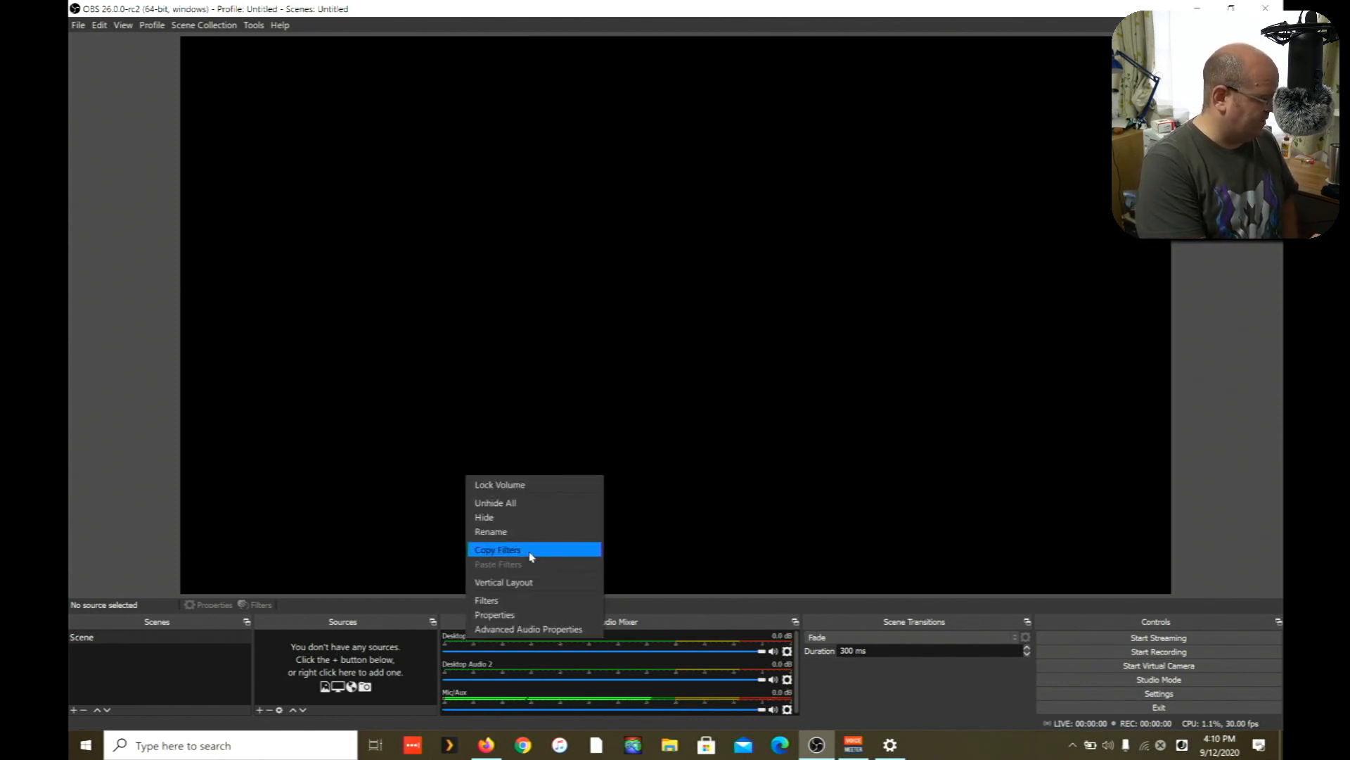
click(529, 534)
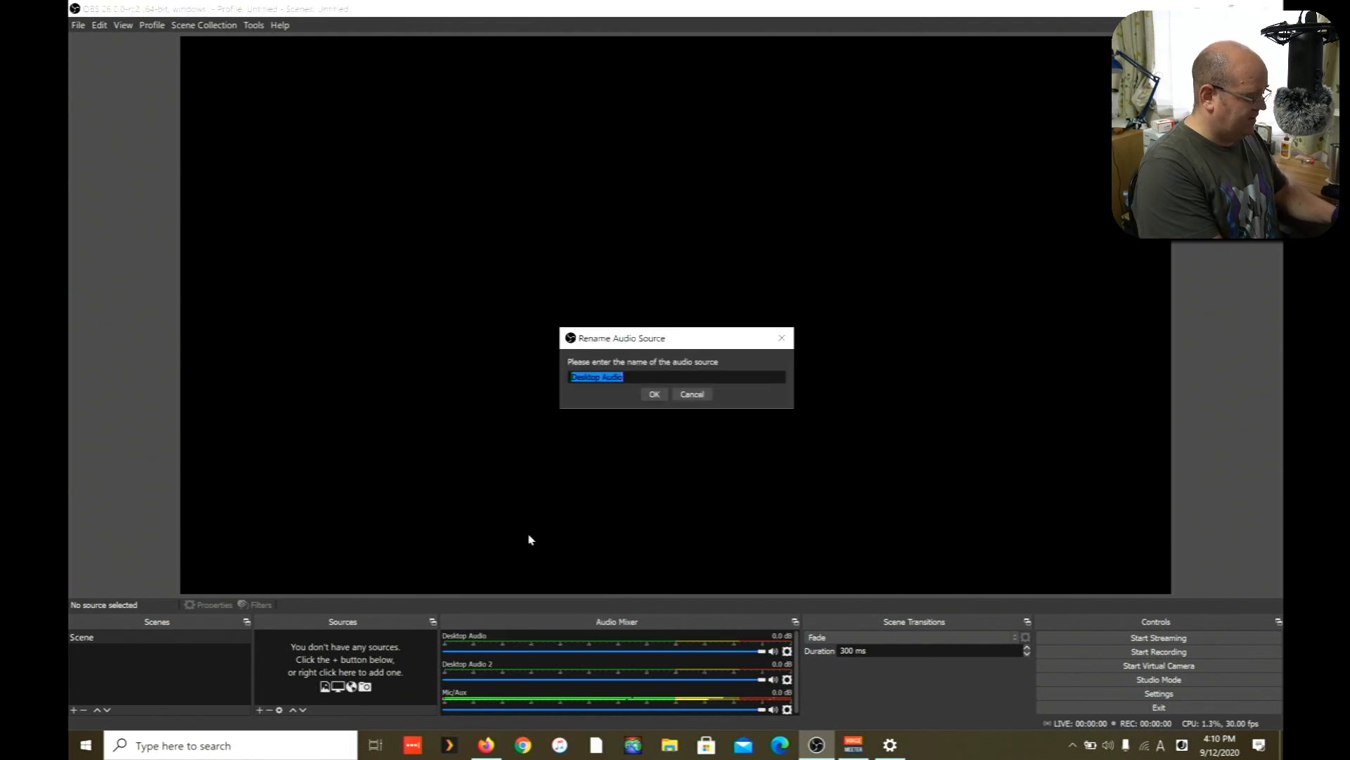
text(Voice Communications)
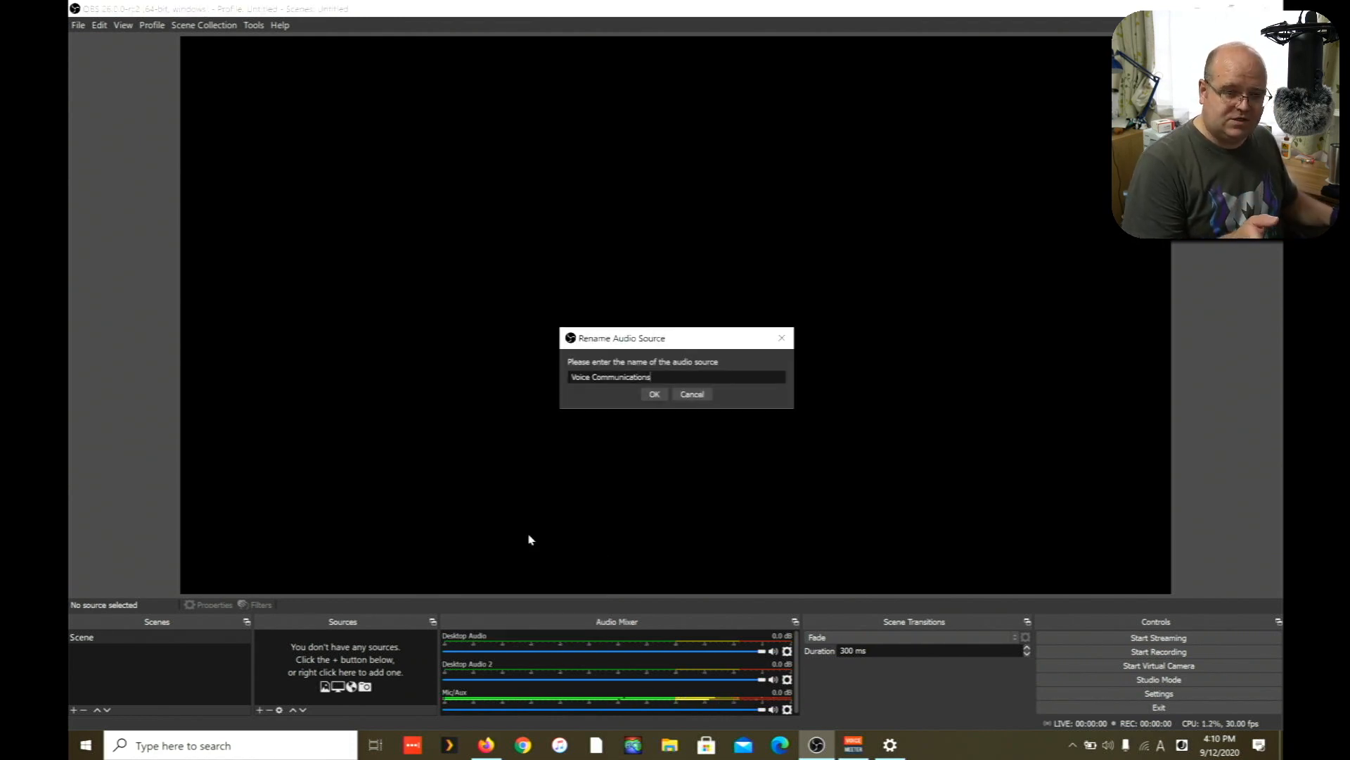
key(Return)
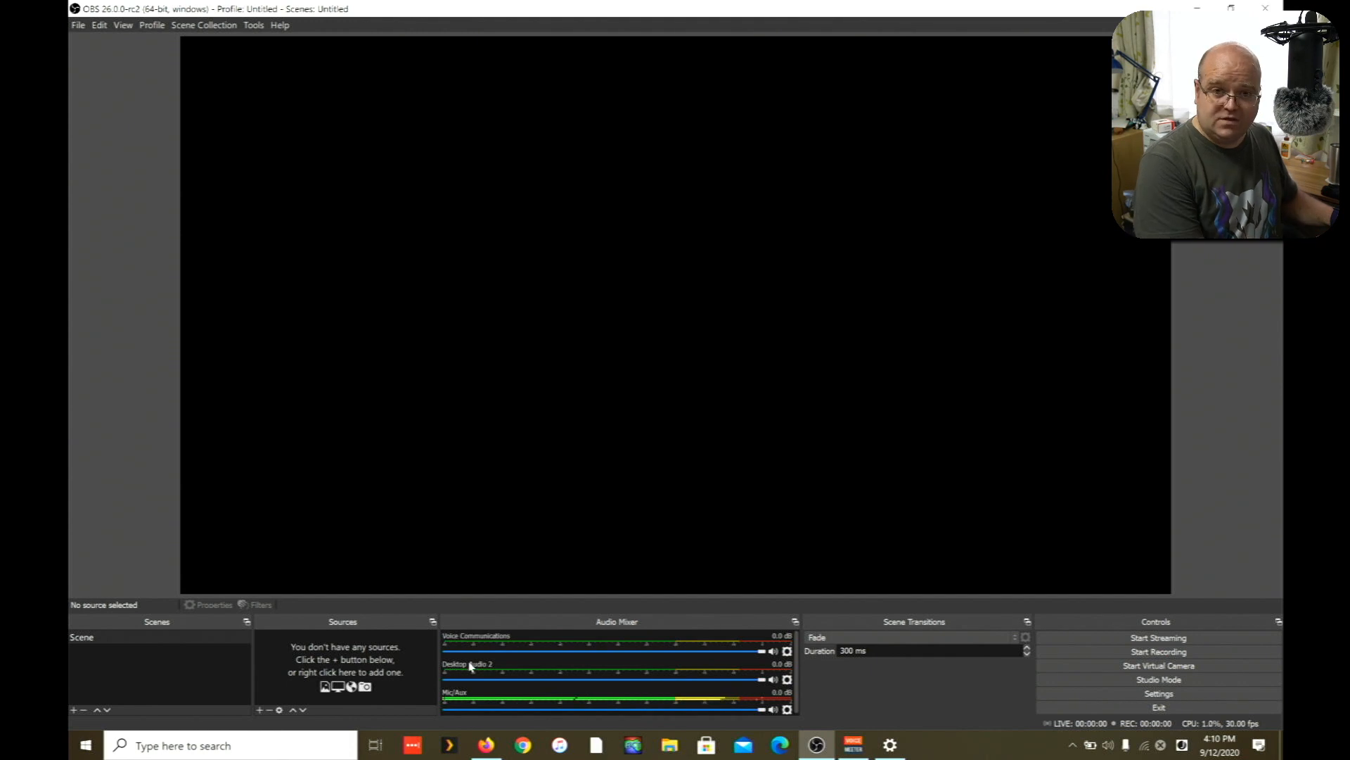
Rename the Desktop Audio 2 source in the audio mixer to System.
right_click(470, 666)
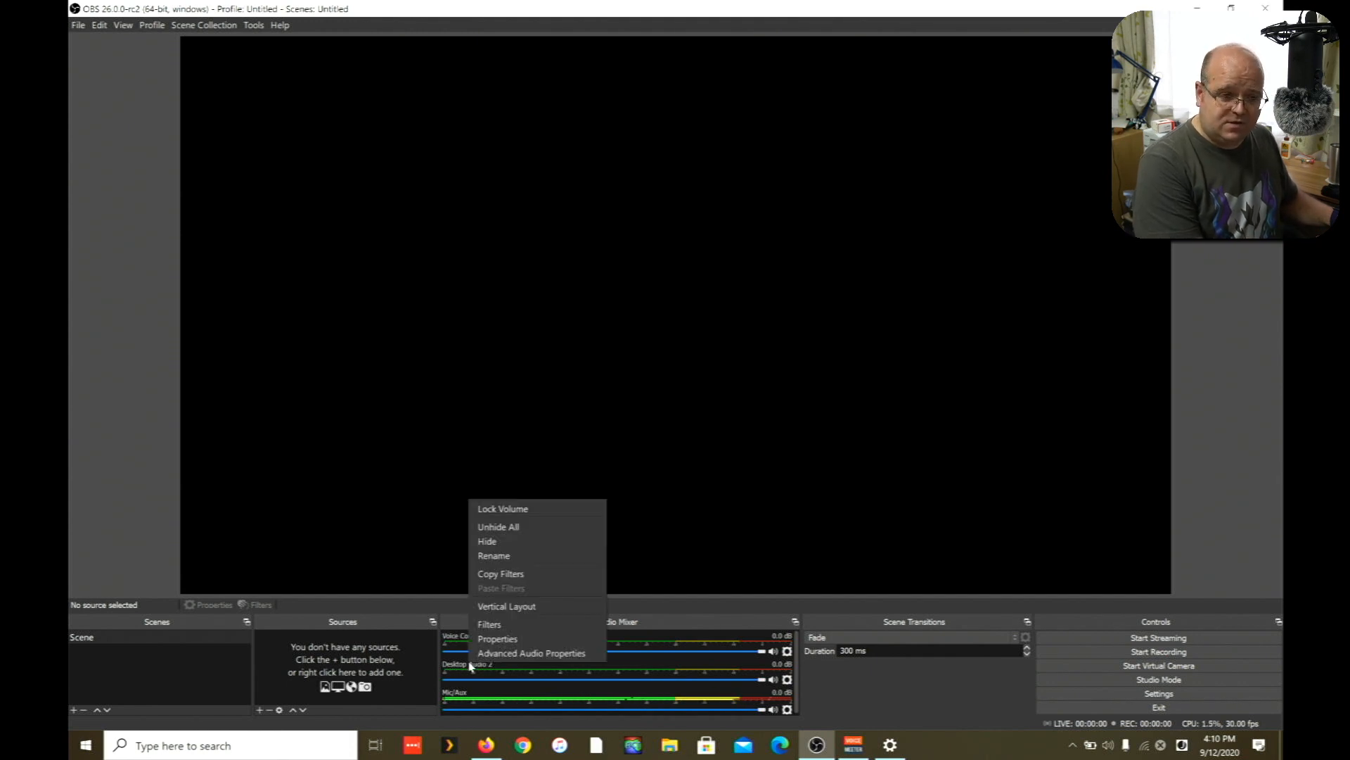
click(532, 556)
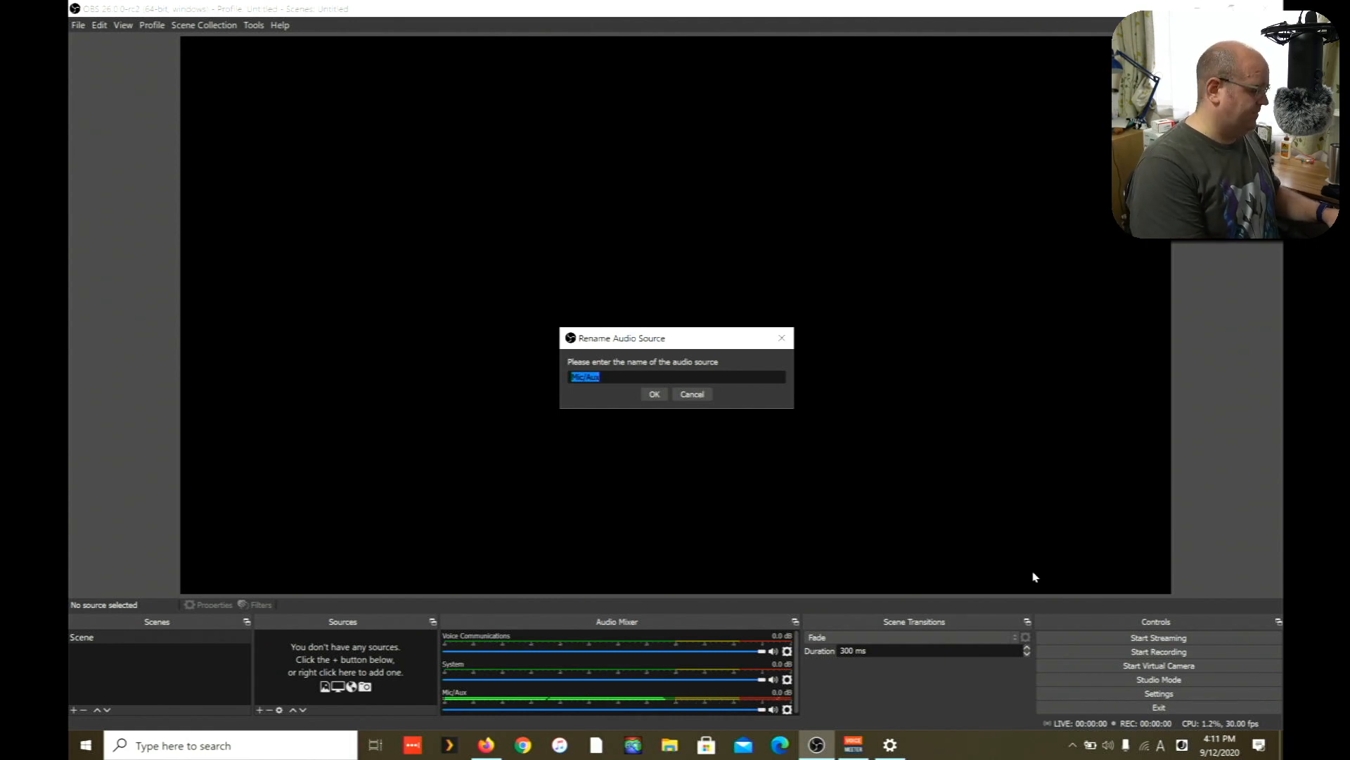
Rename the Mic/Aux source in the OBS audio mixer to Mic/Line.
text(Mic/Line)
key(Return)
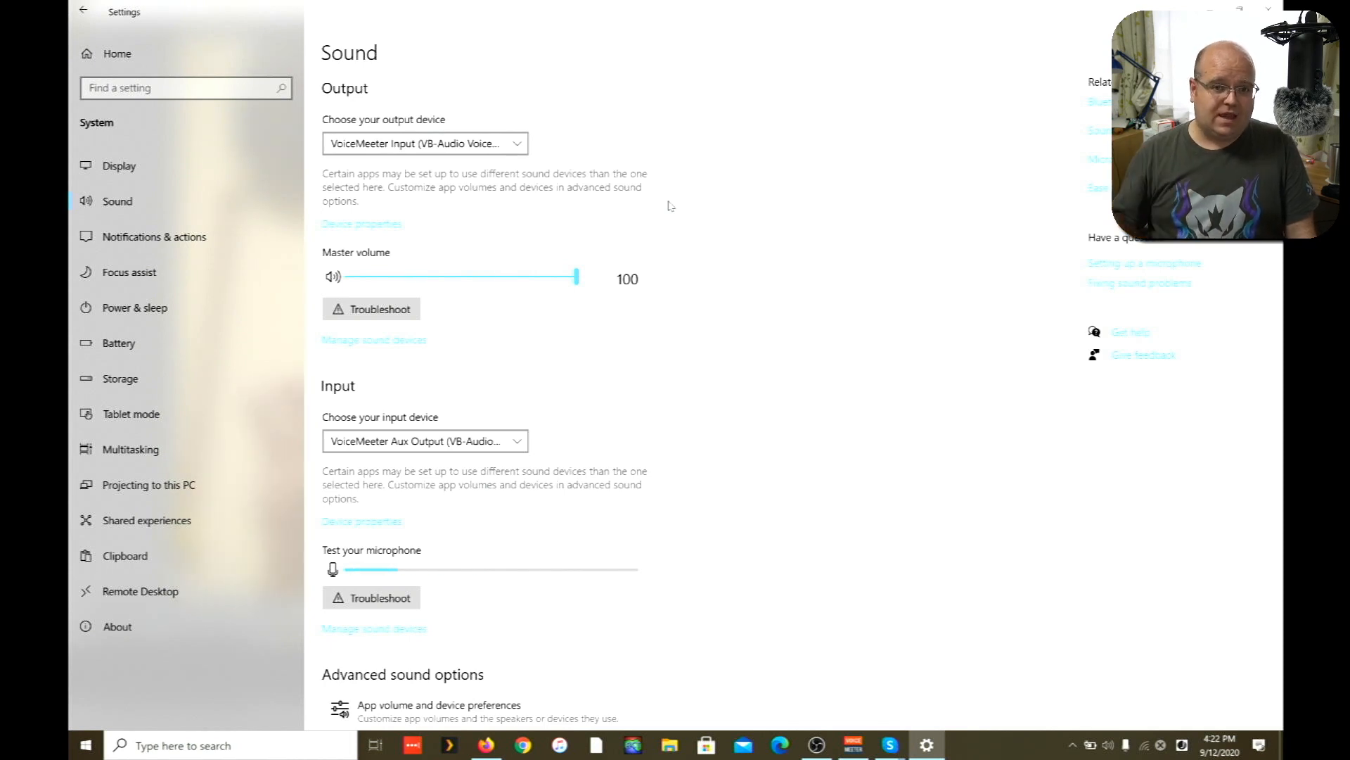
In the Windows app volume and device preferences, set Skype's output to VoiceMeeter Aux Input (VB-Audio VoiceMeeter AUX VAIO).
scroll(750, 467, down, 1)
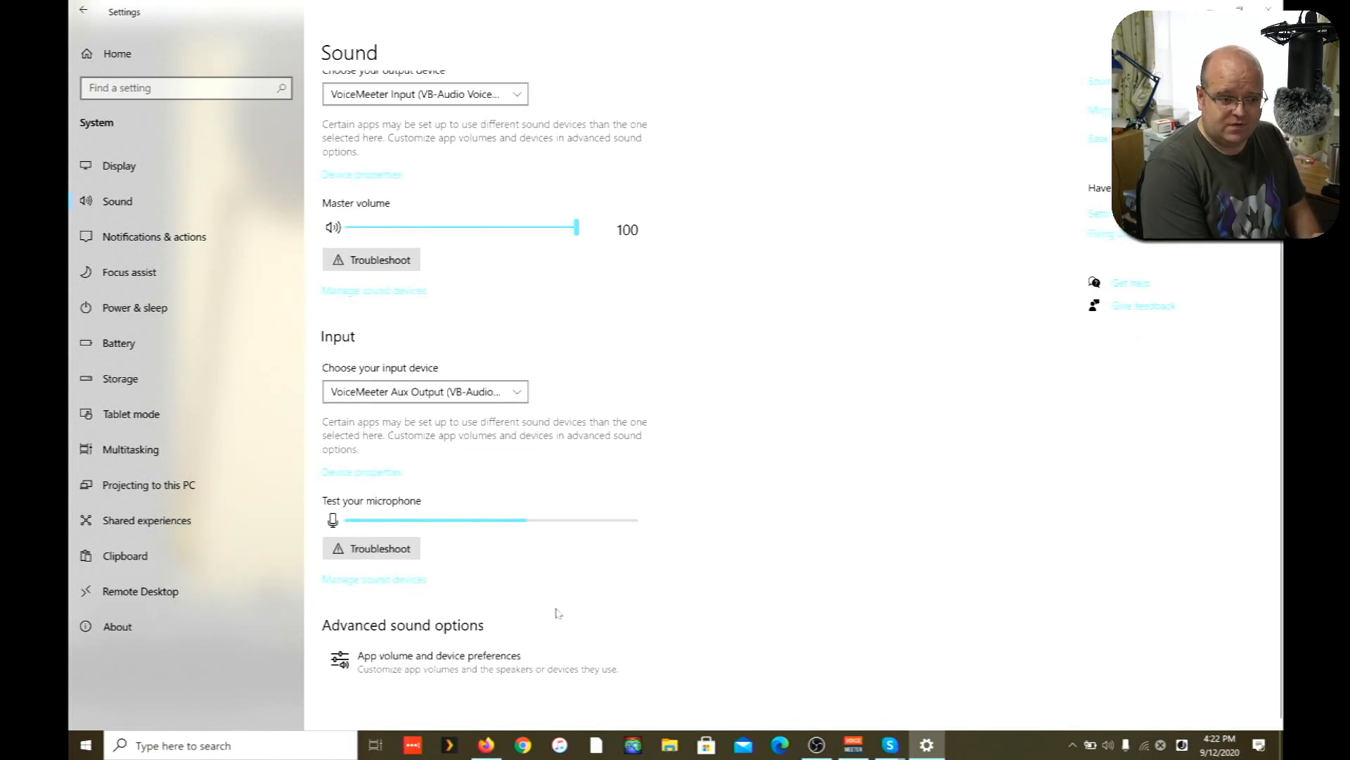
click(478, 657)
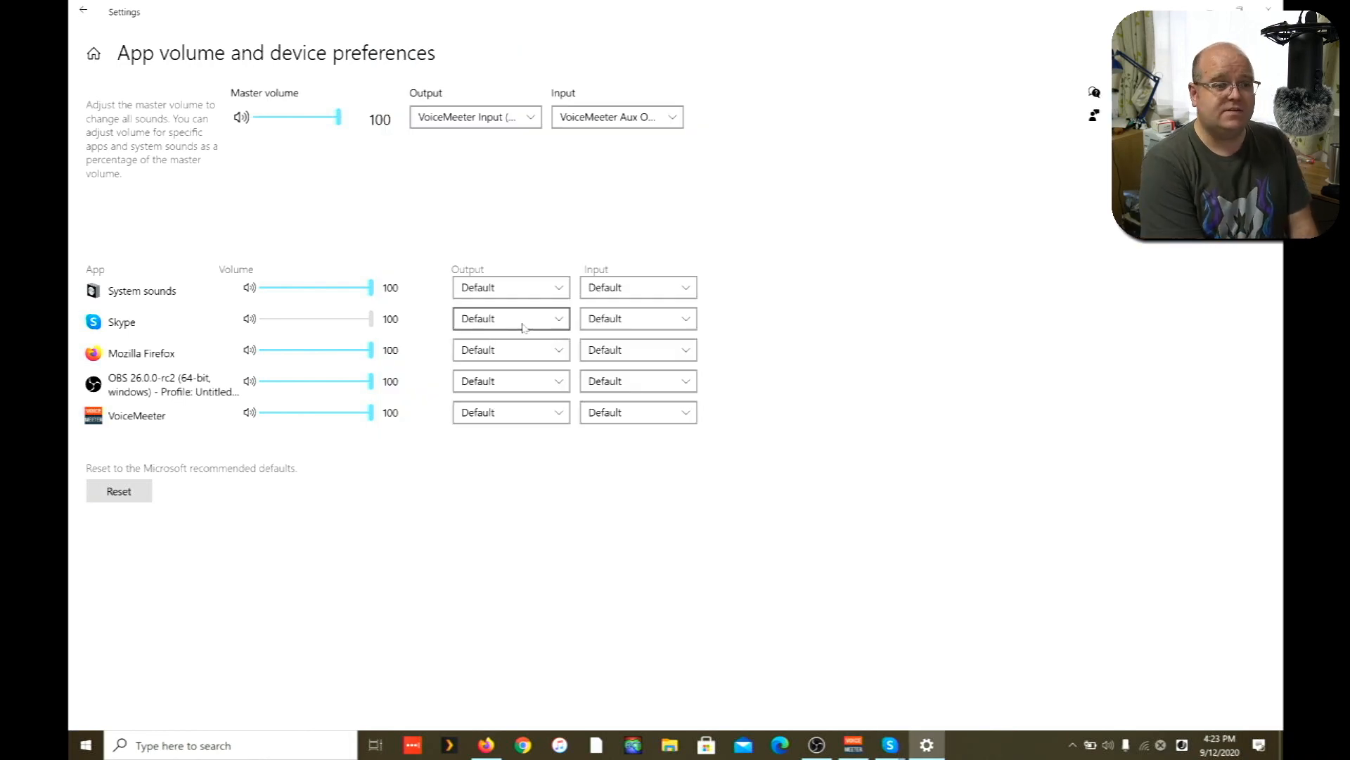
click(524, 320)
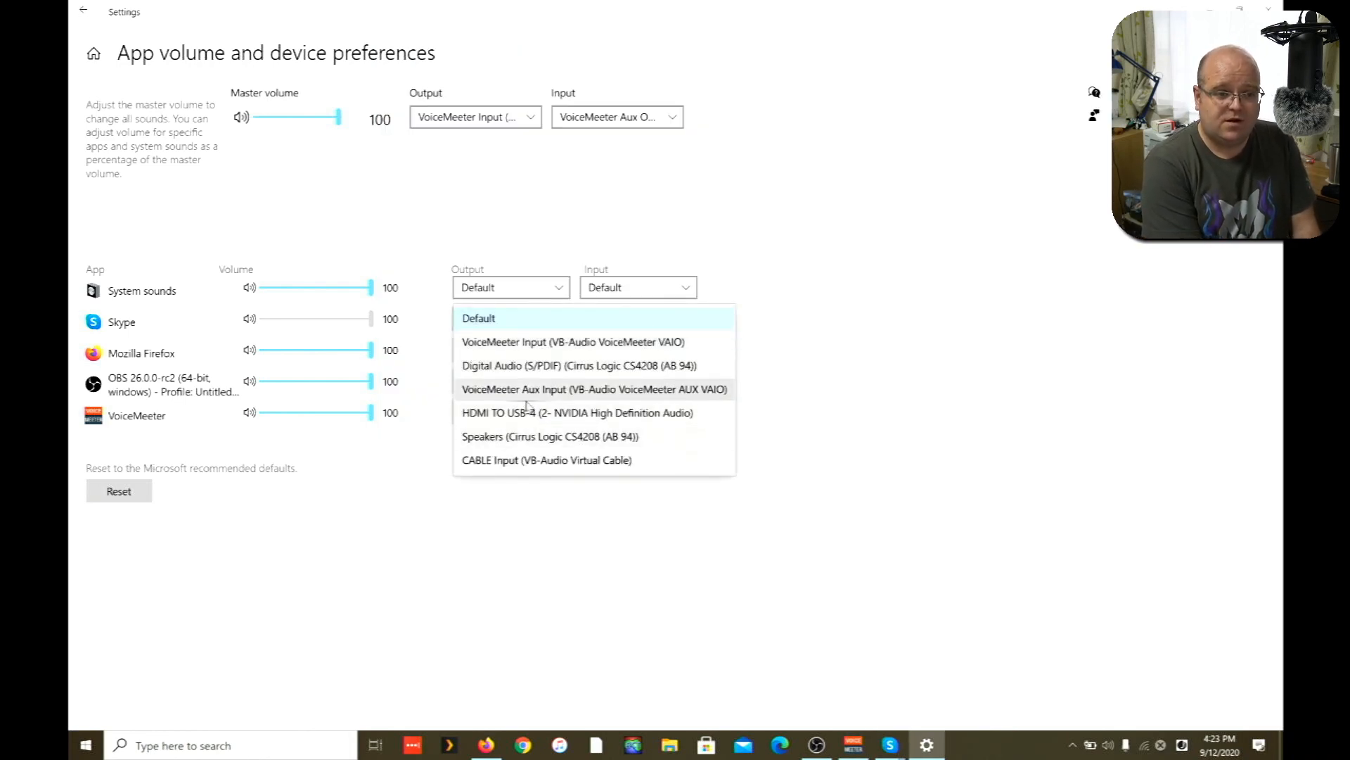
click(529, 390)
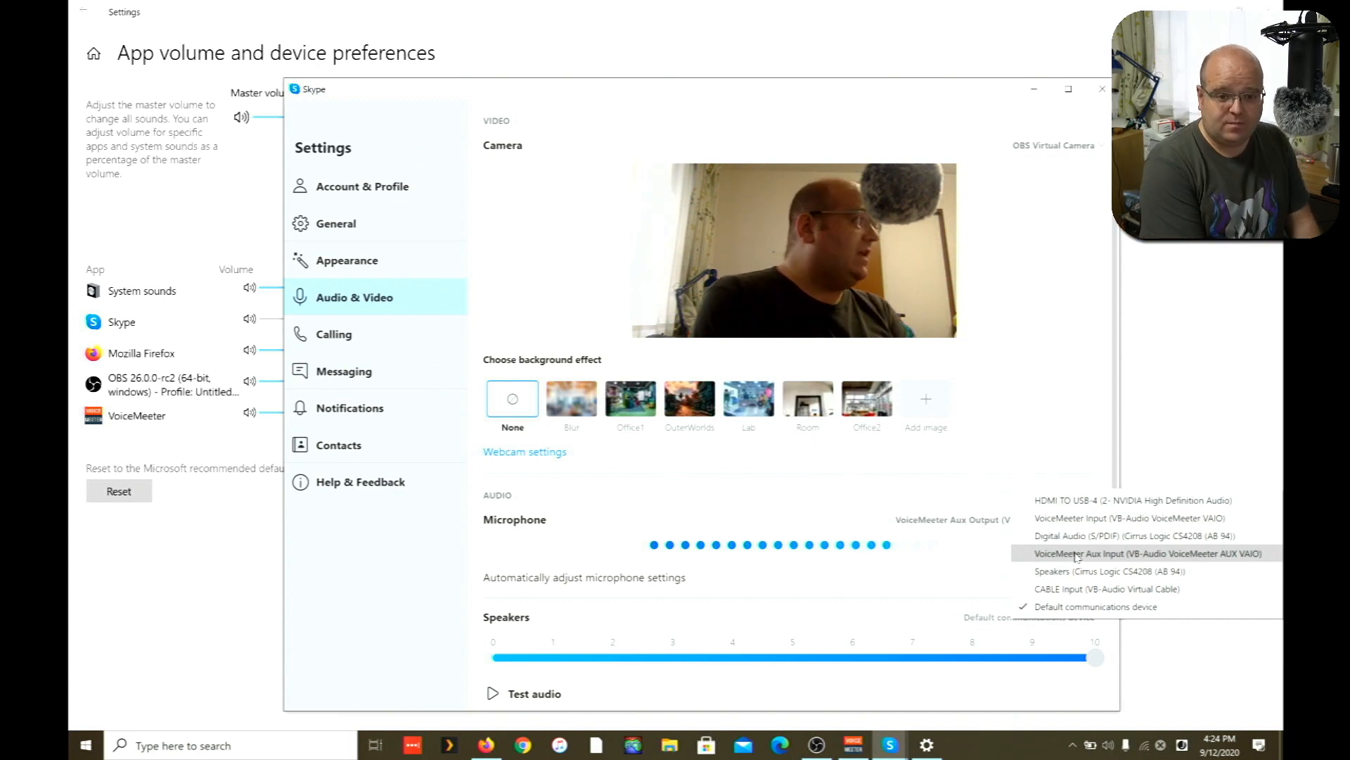
In Skype's audio settings, set the speakers to VoiceMeeter Aux Input (VB-Audio VoiceMeeter AUX VAIO) and play the test audio.
click(1077, 554)
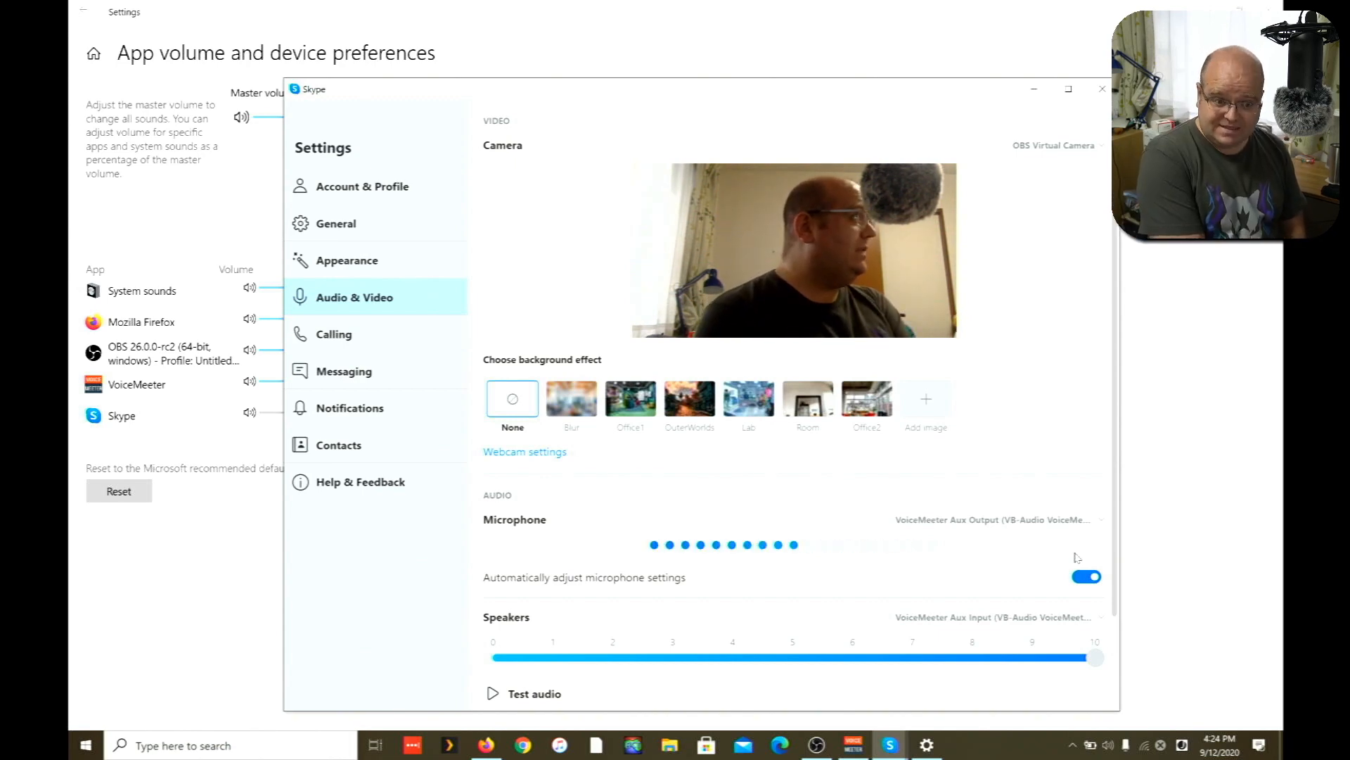
click(520, 692)
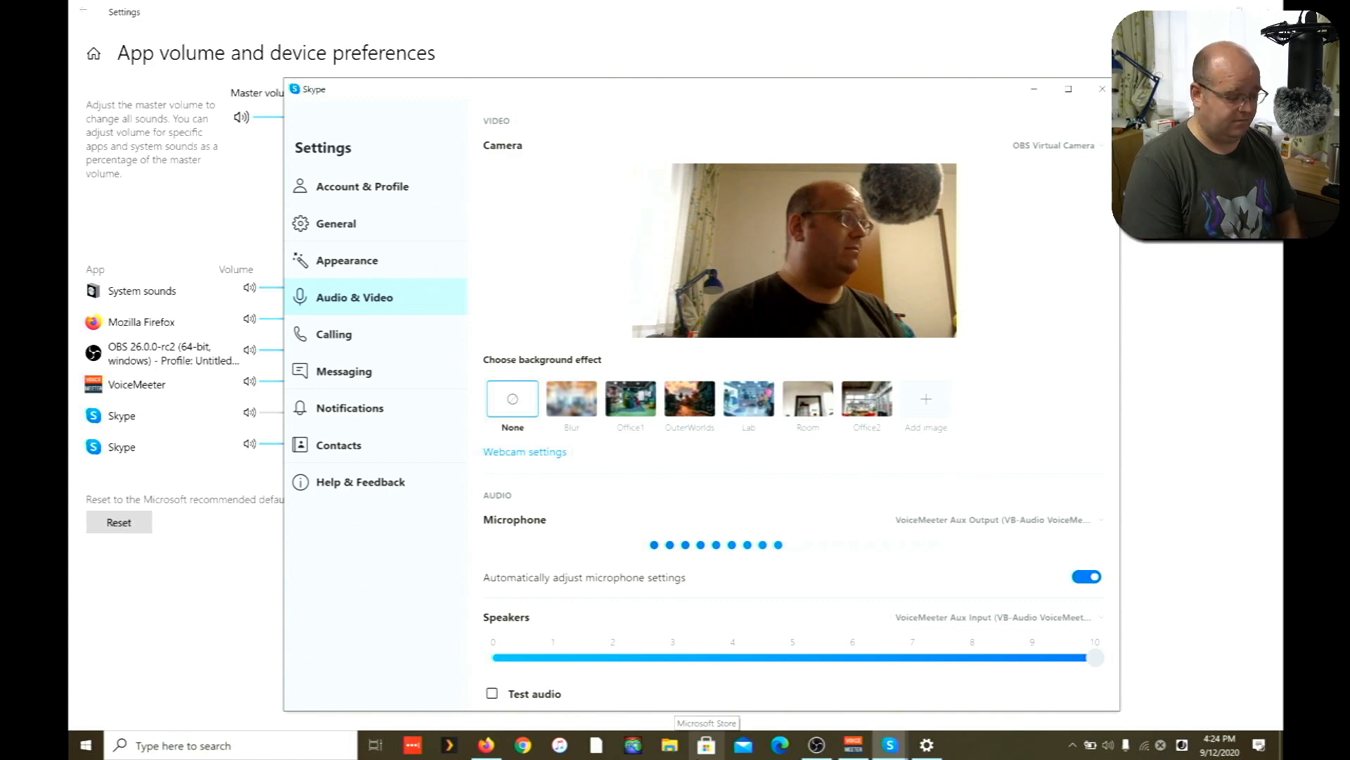
mouse_move(816, 746)
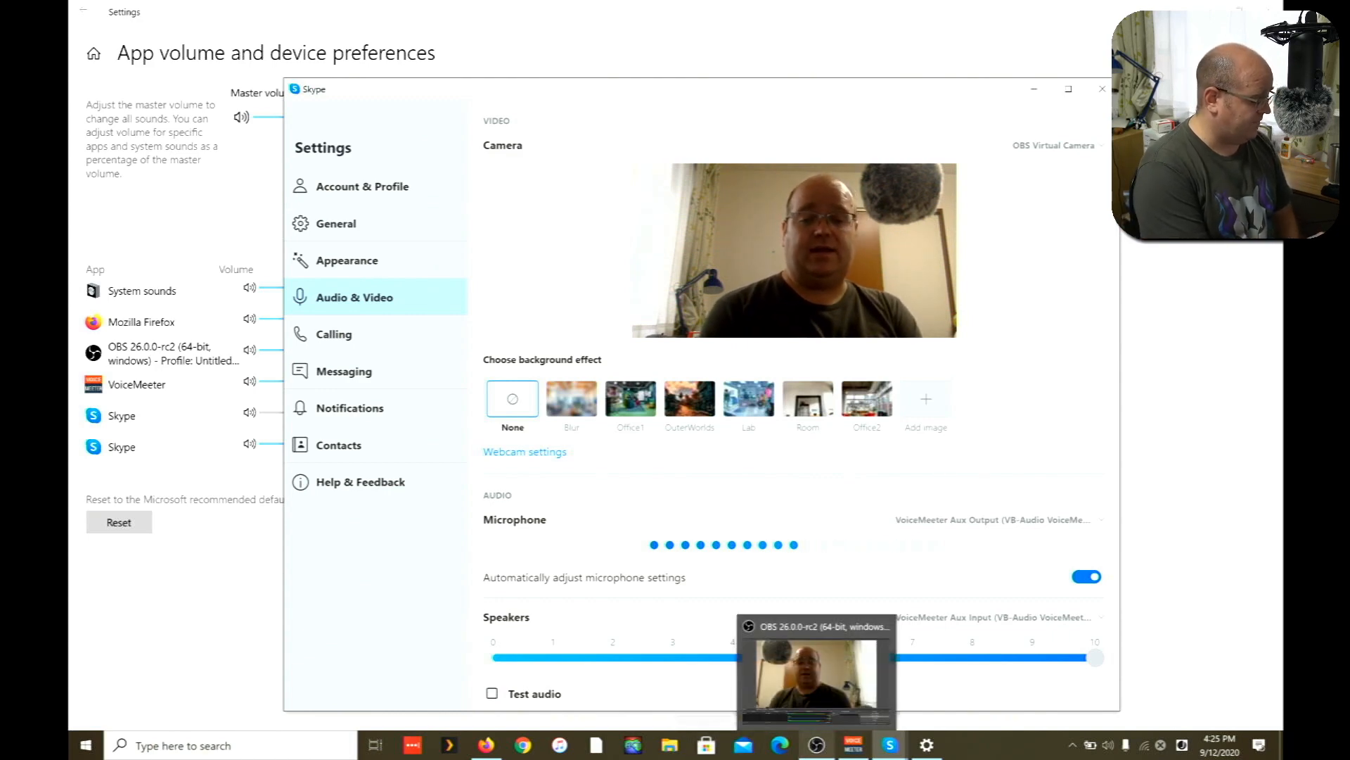
Switch to Voicemeeter and try sending the Voice Communications strip to hardware output A1, turning the routing back off.
click(853, 744)
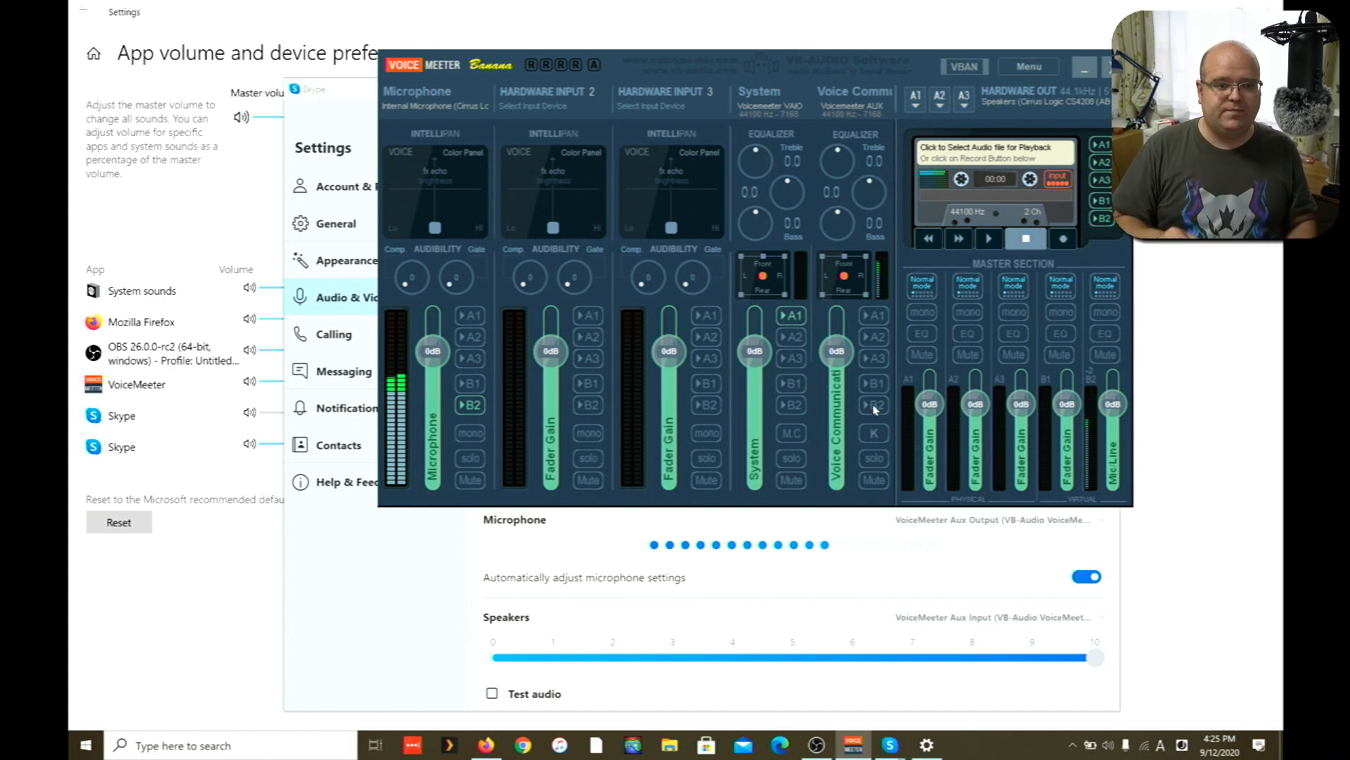
click(874, 316)
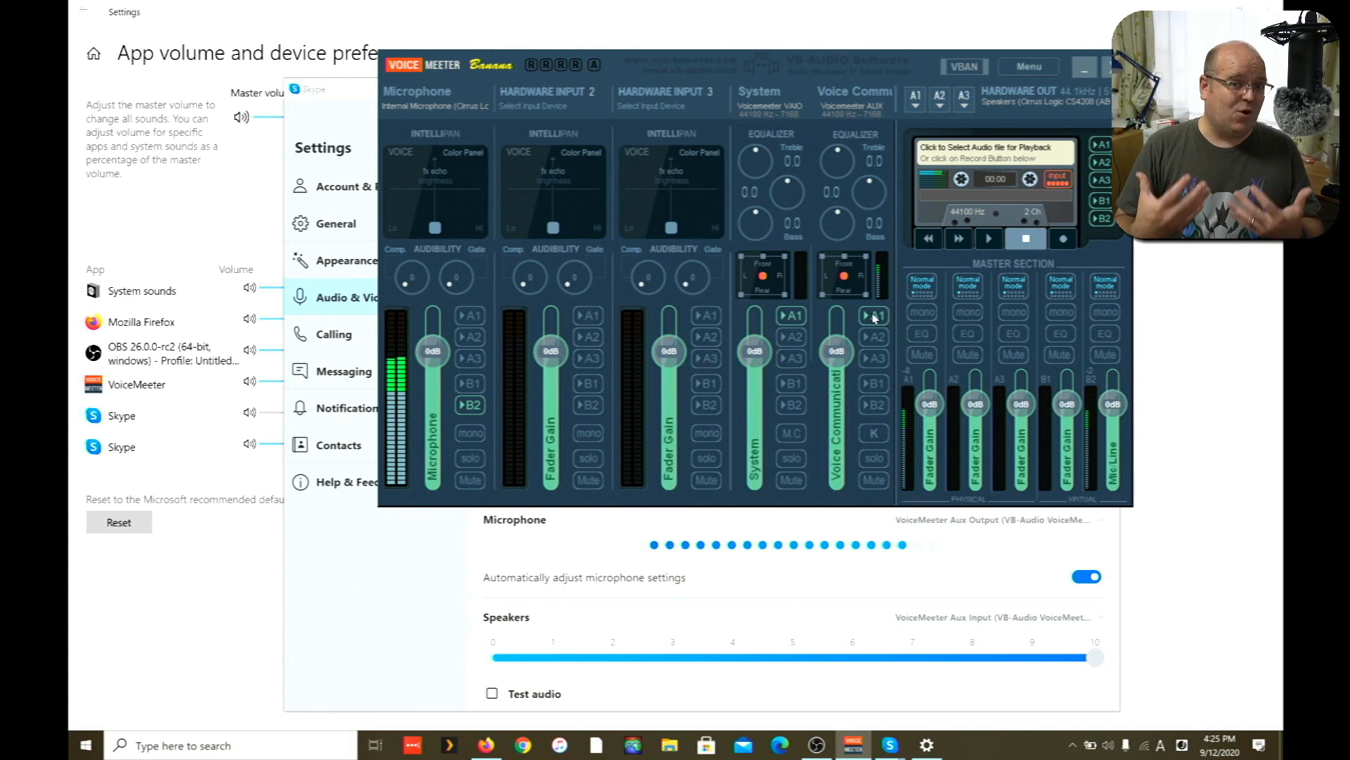
click(874, 317)
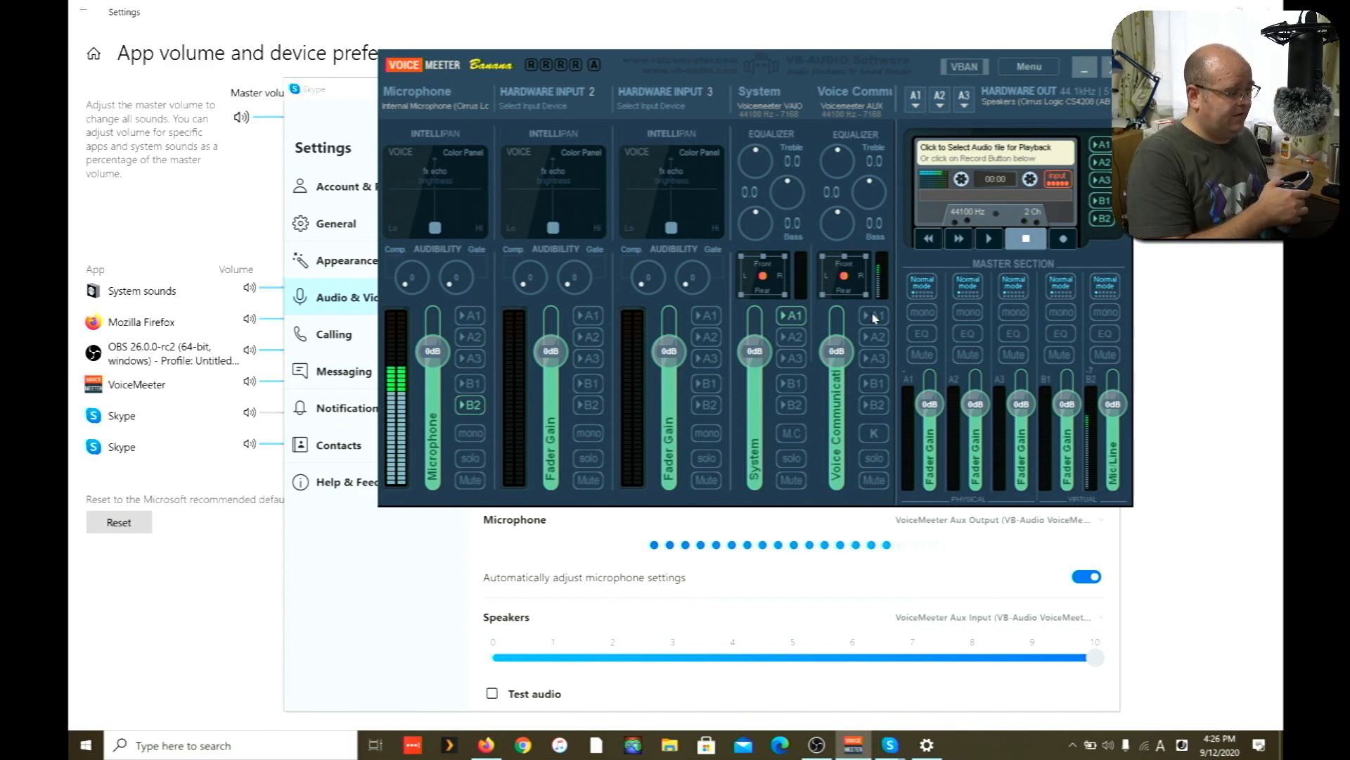
Set hardware output A2 to WDM: Headphones (Cirrus Logic CS4208), route Voice Communications to A2 and lower the A2 master fader to about -26.4 dB.
click(941, 103)
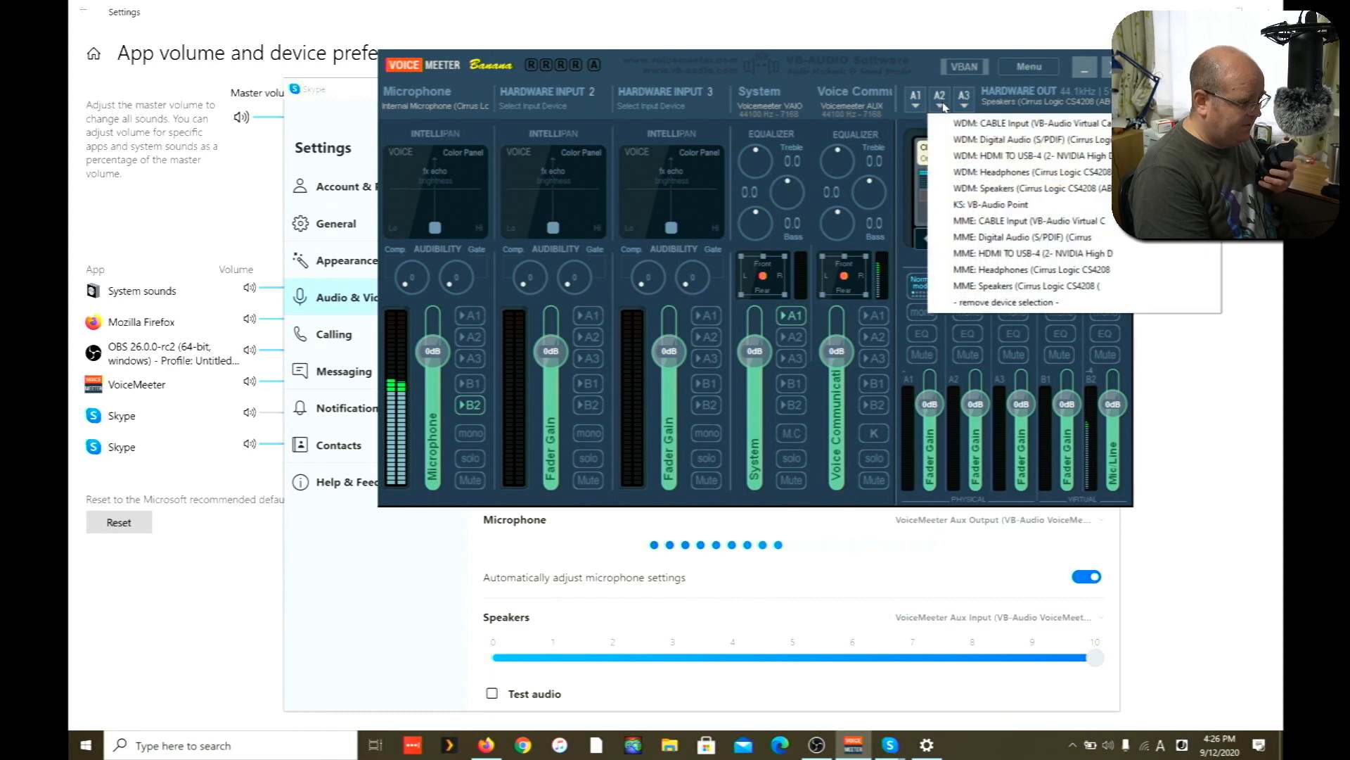
click(1013, 172)
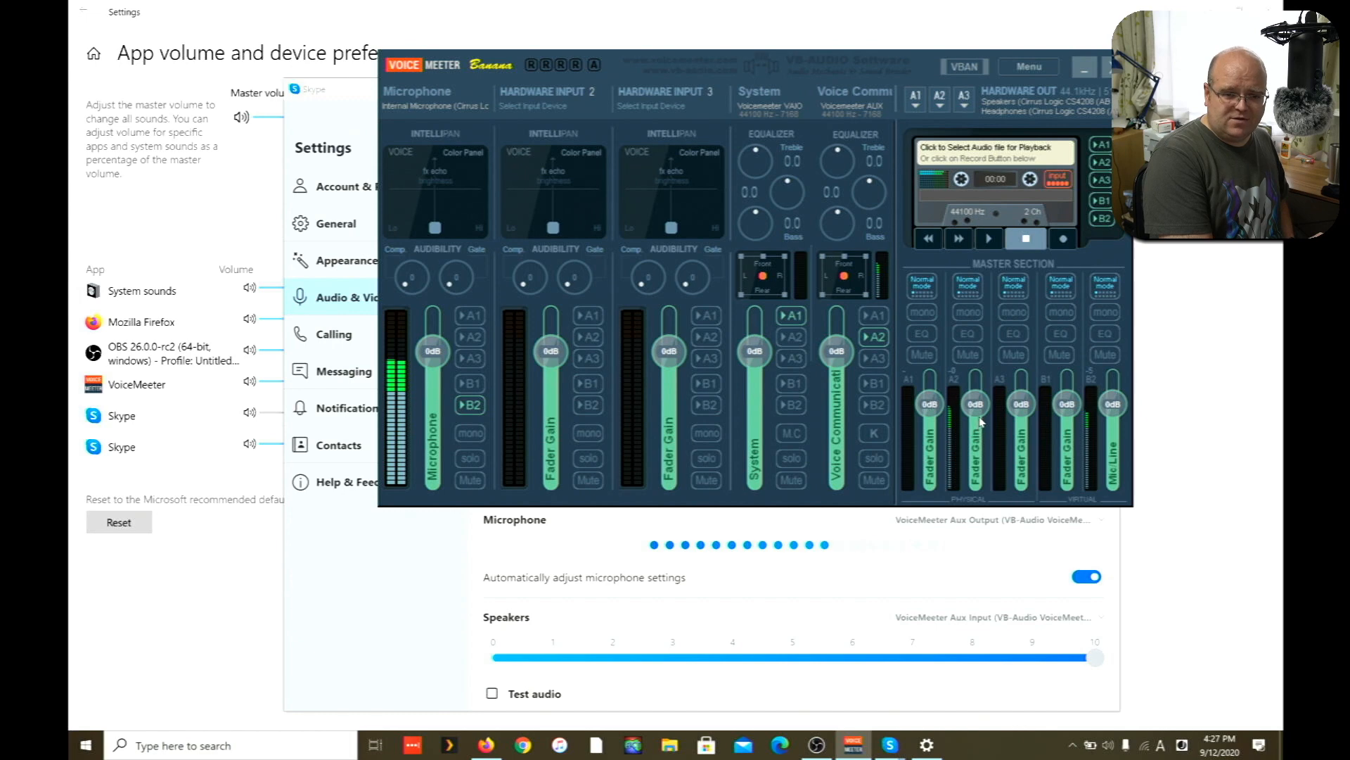
drag(982, 420, 988, 448)
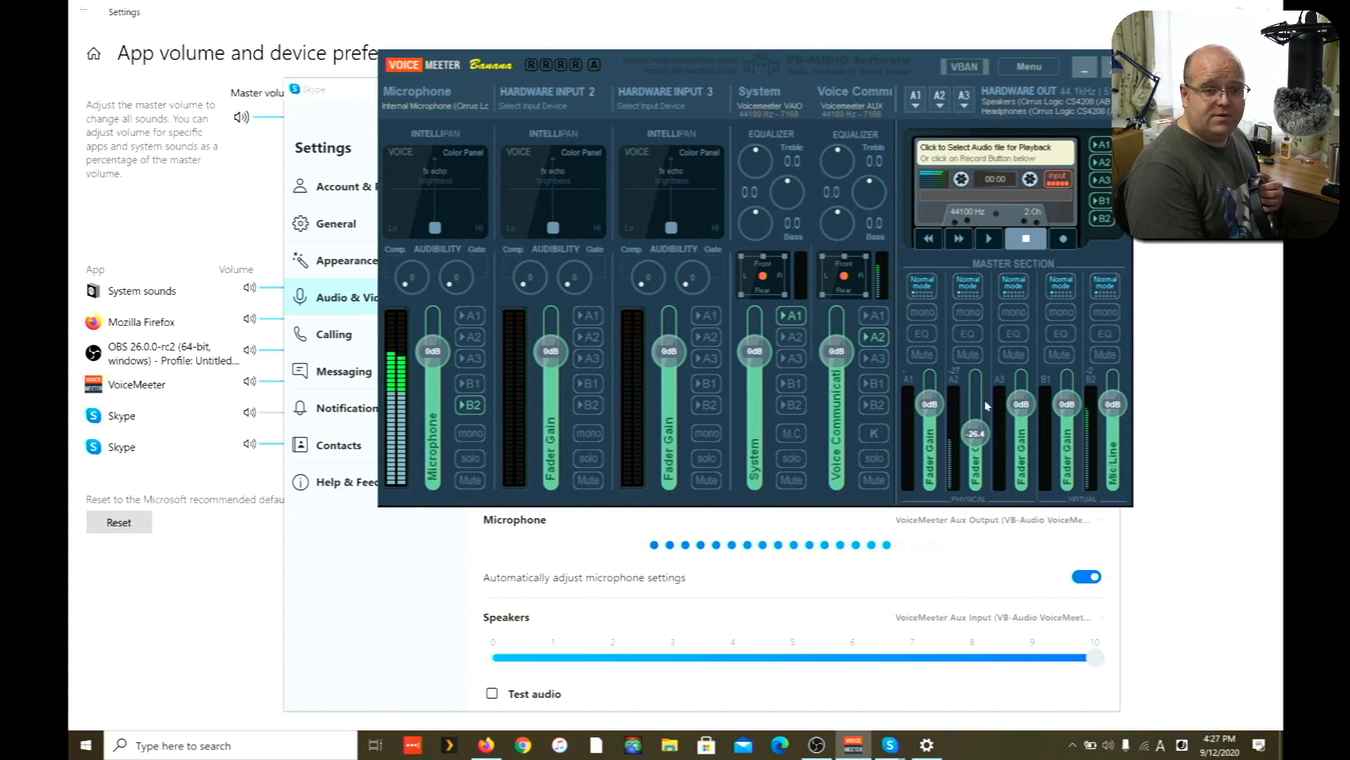
Try the A1 master fader at about -17.8 dB with Voice Communications sent to A1, and reset the fader to 0 dB.
drag(944, 407, 945, 429)
click(876, 318)
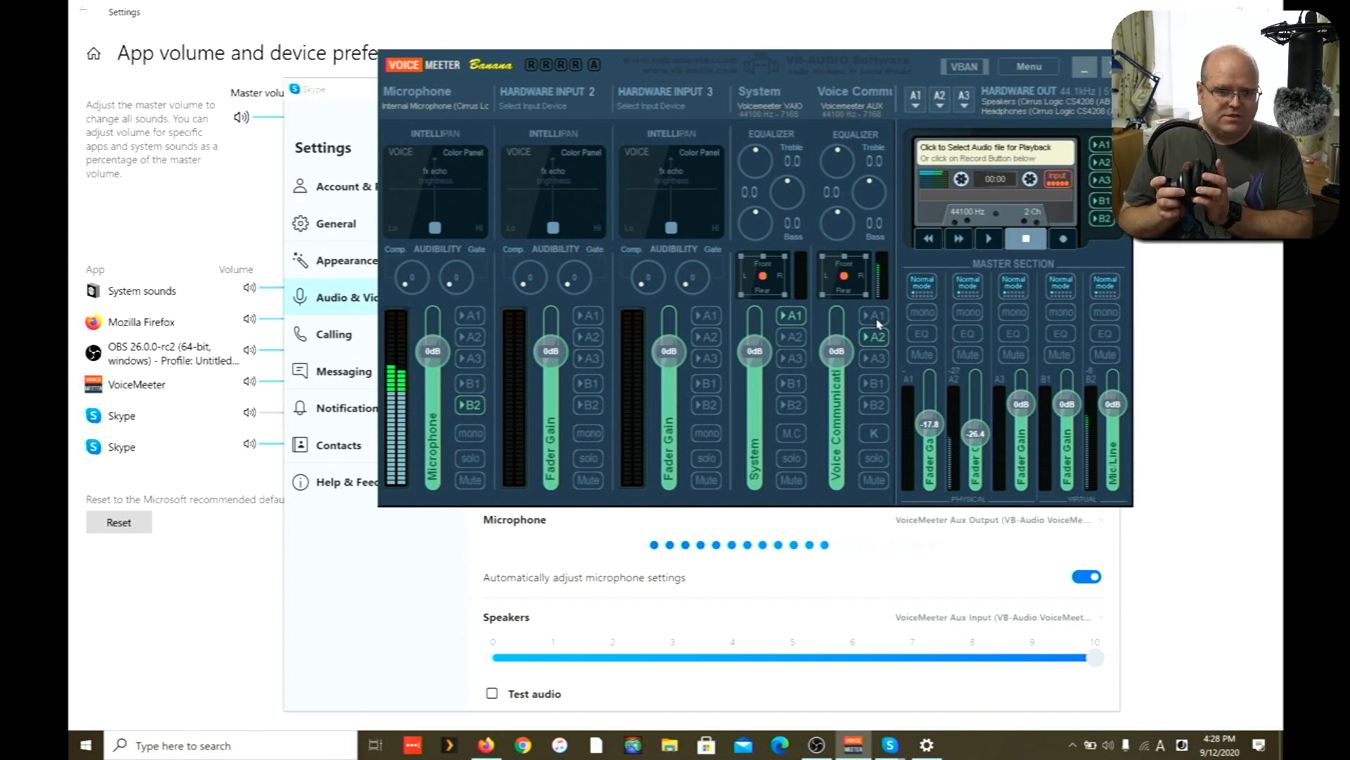
double_click(929, 425)
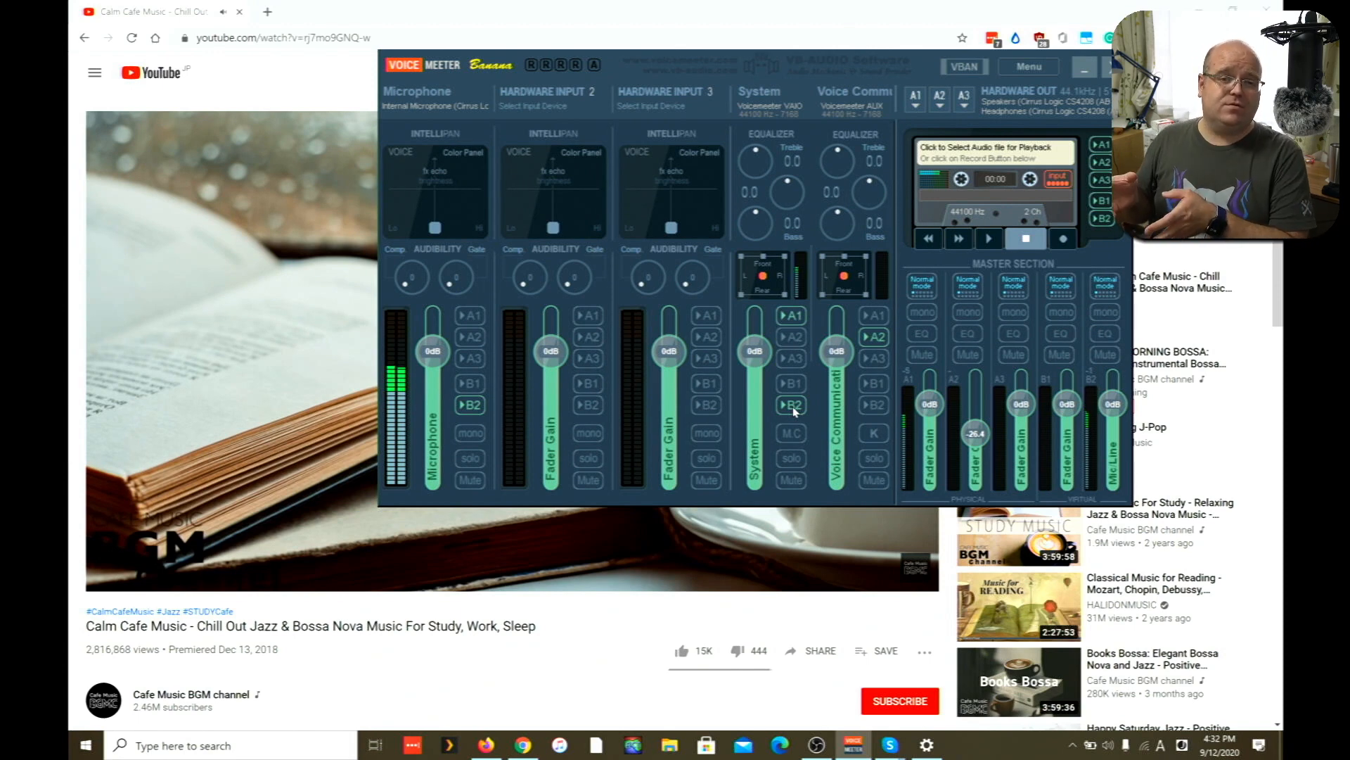
Route the System strip to B2 and set Hardware Input 2 to WDM: CABLE Output (VB-Audio Virtual Cable).
click(792, 407)
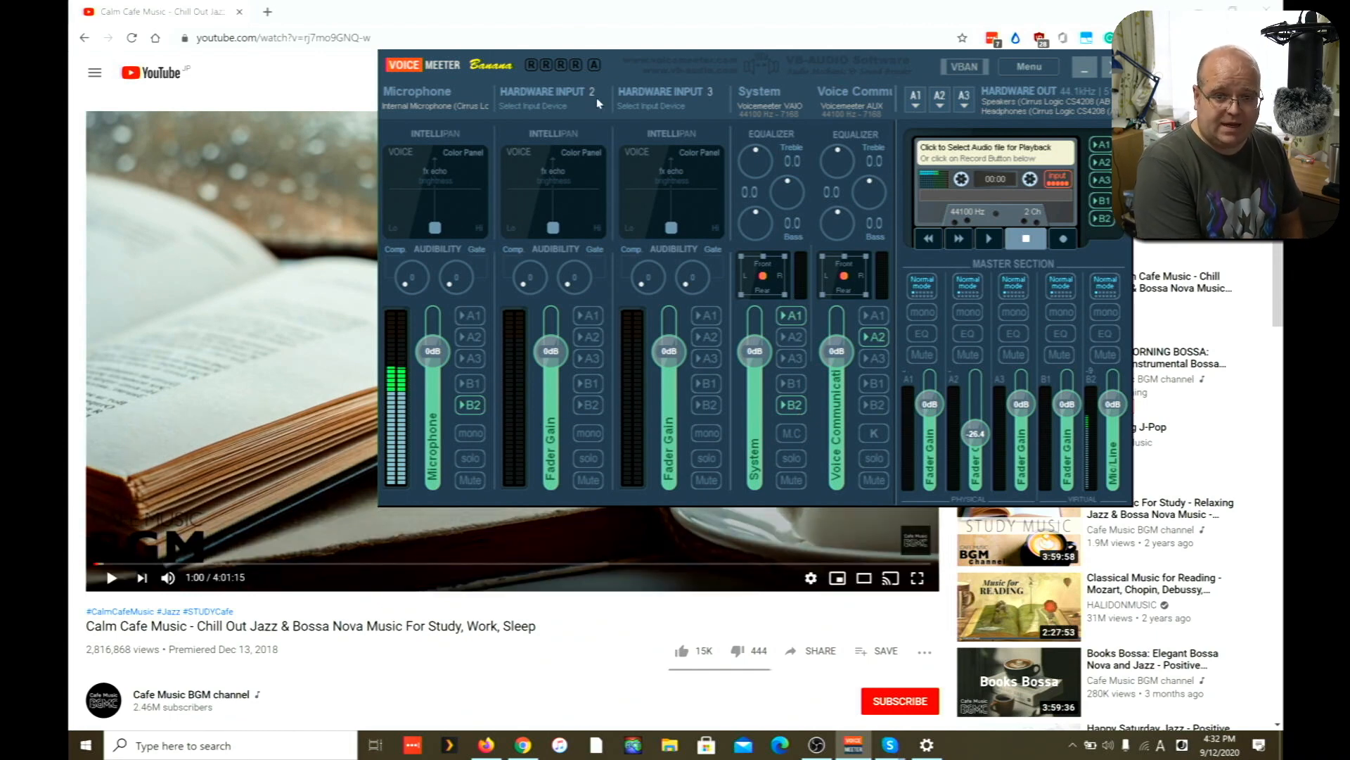
click(537, 109)
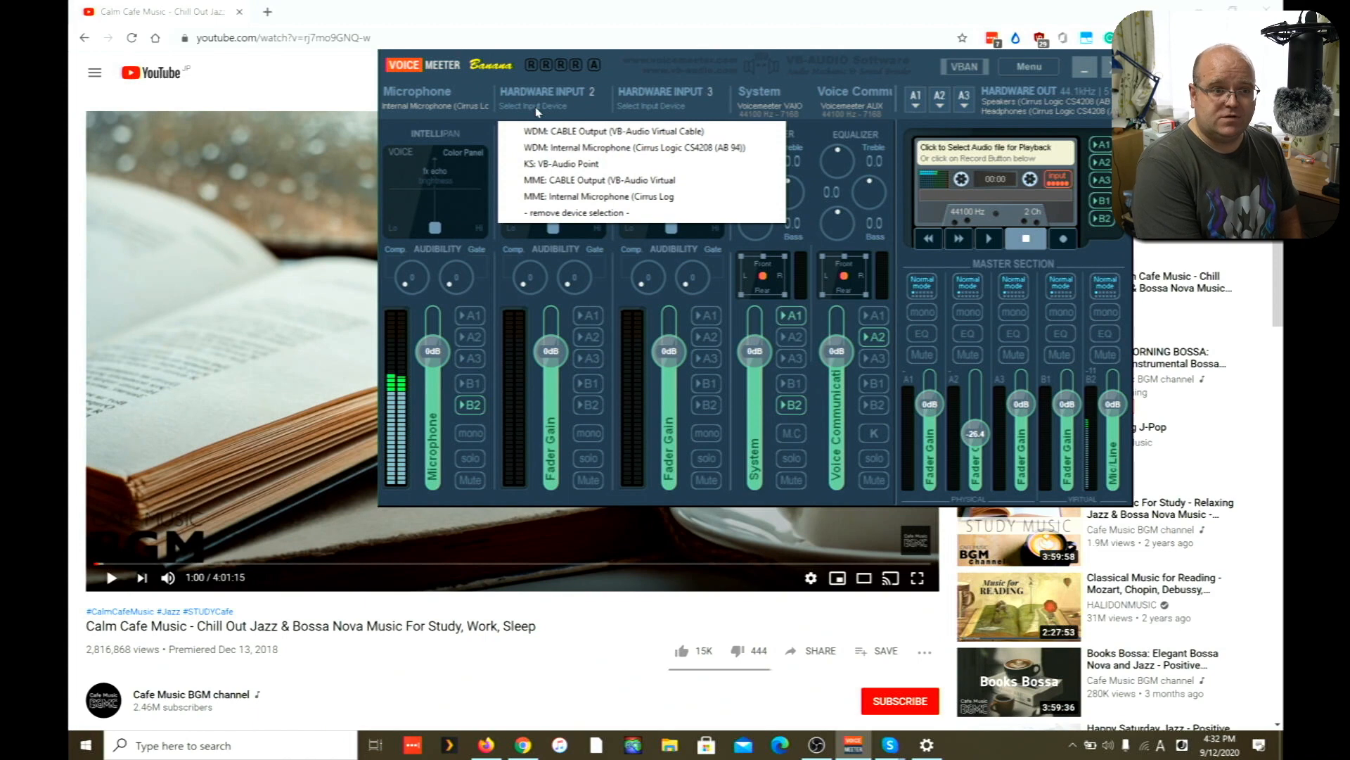
click(585, 133)
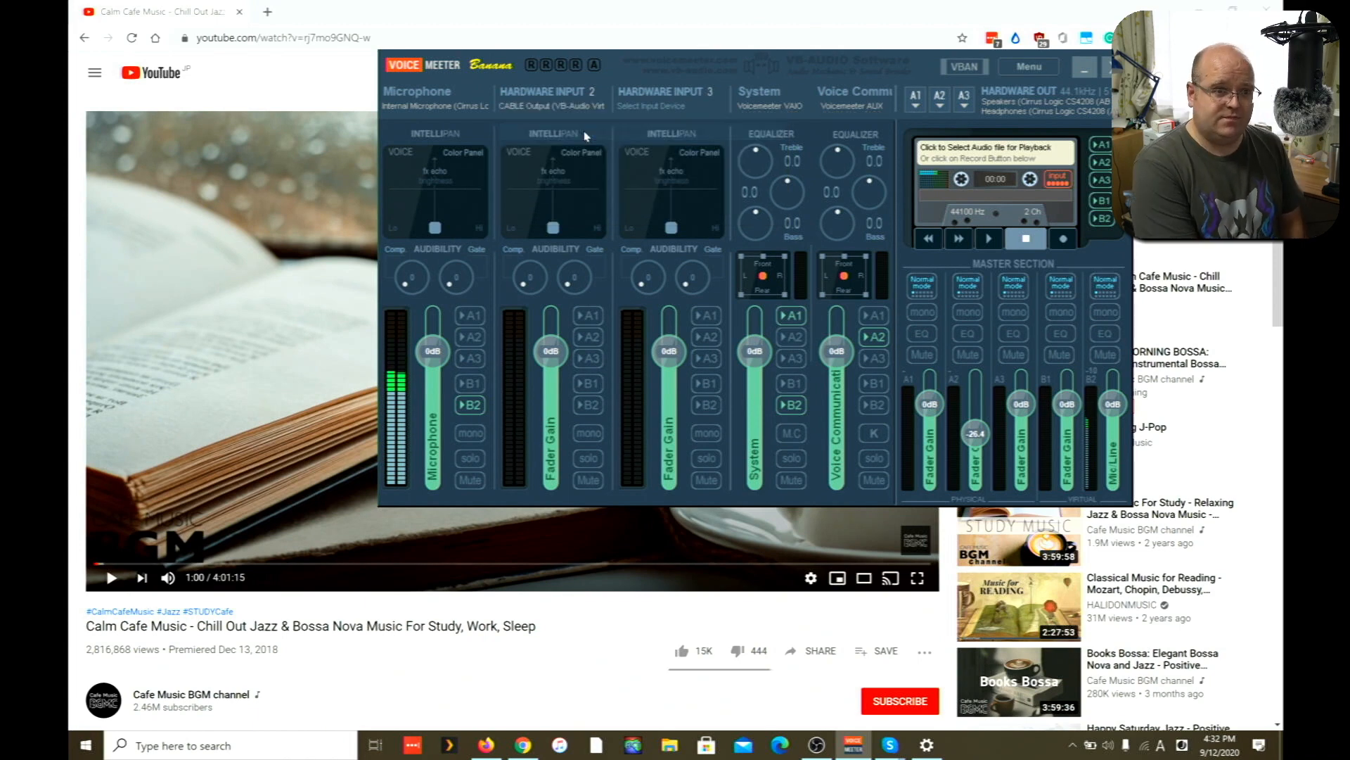
In the Windows app volume and device preferences, set Google Chrome's output to CABLE Input (VB-Audio Virtual Cable).
right_click(1108, 745)
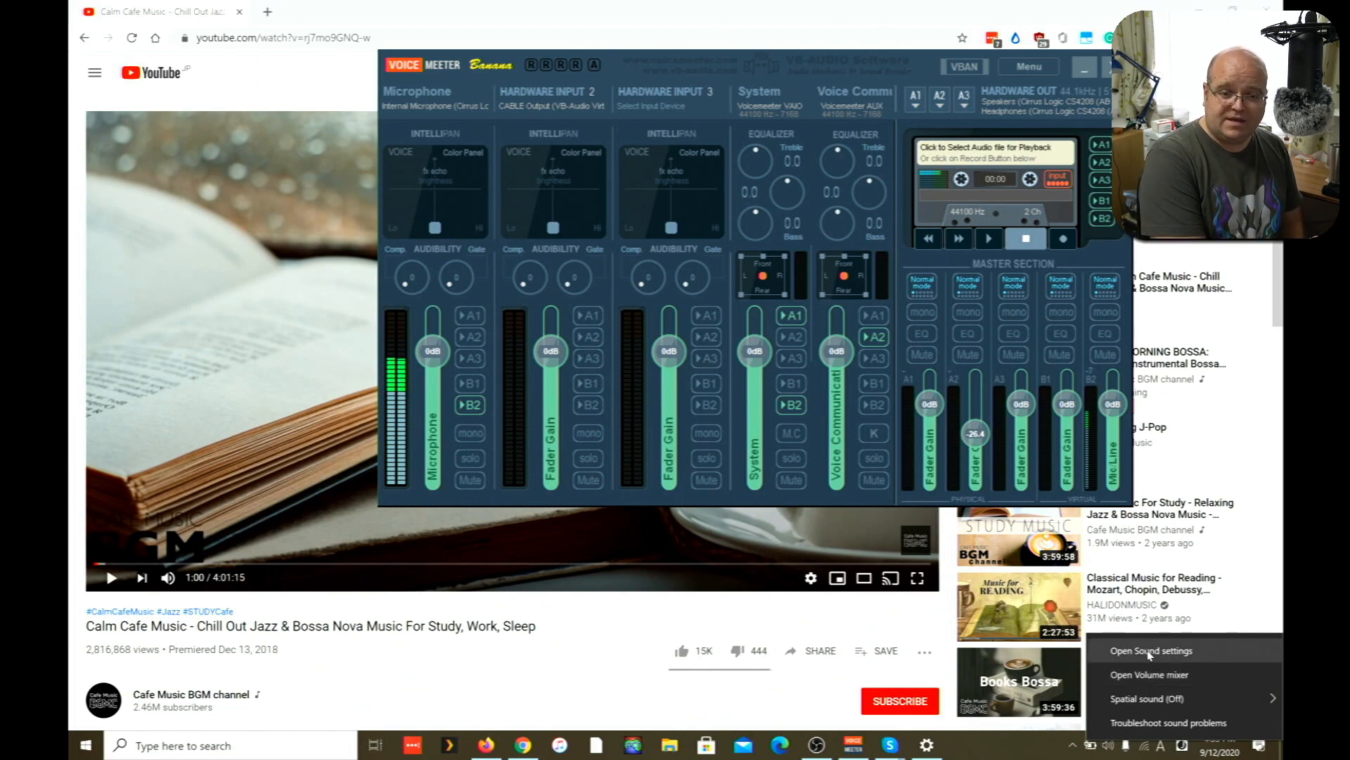
click(1150, 651)
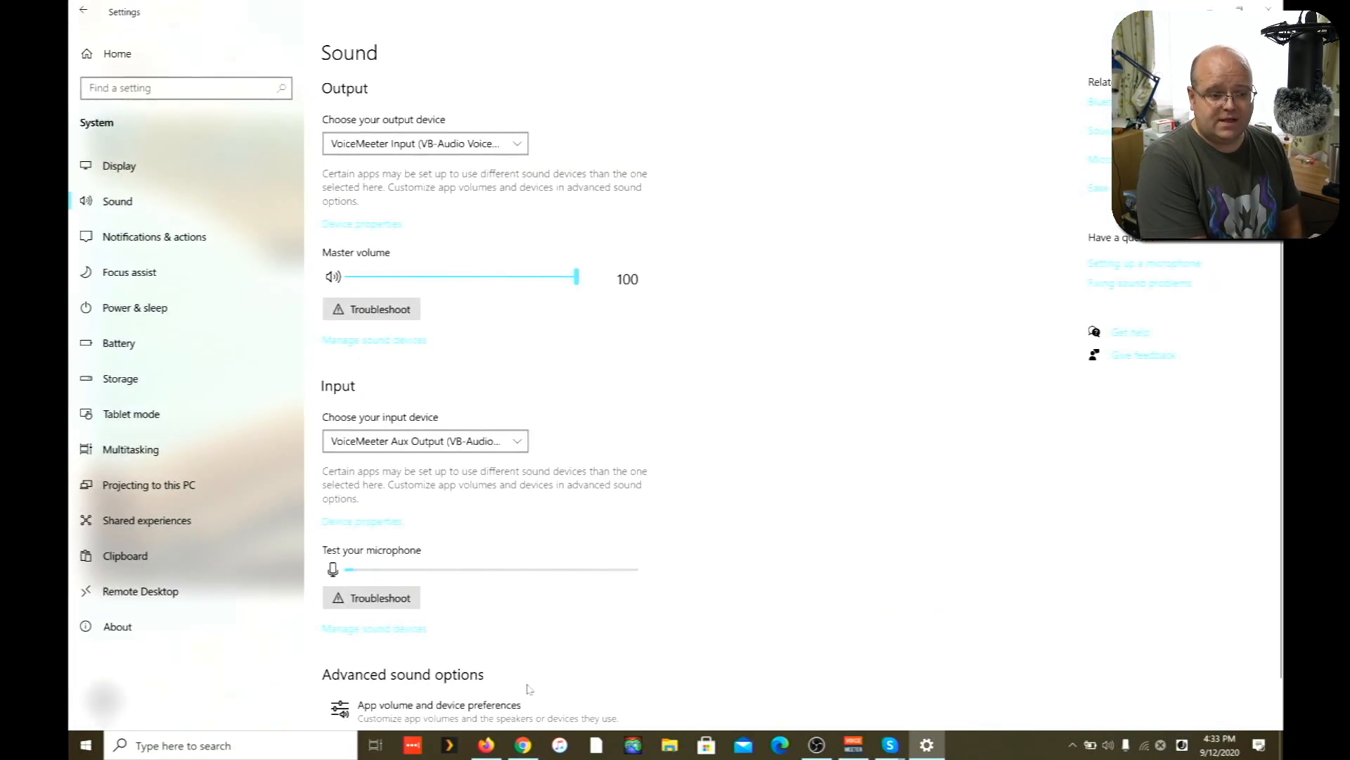
click(508, 708)
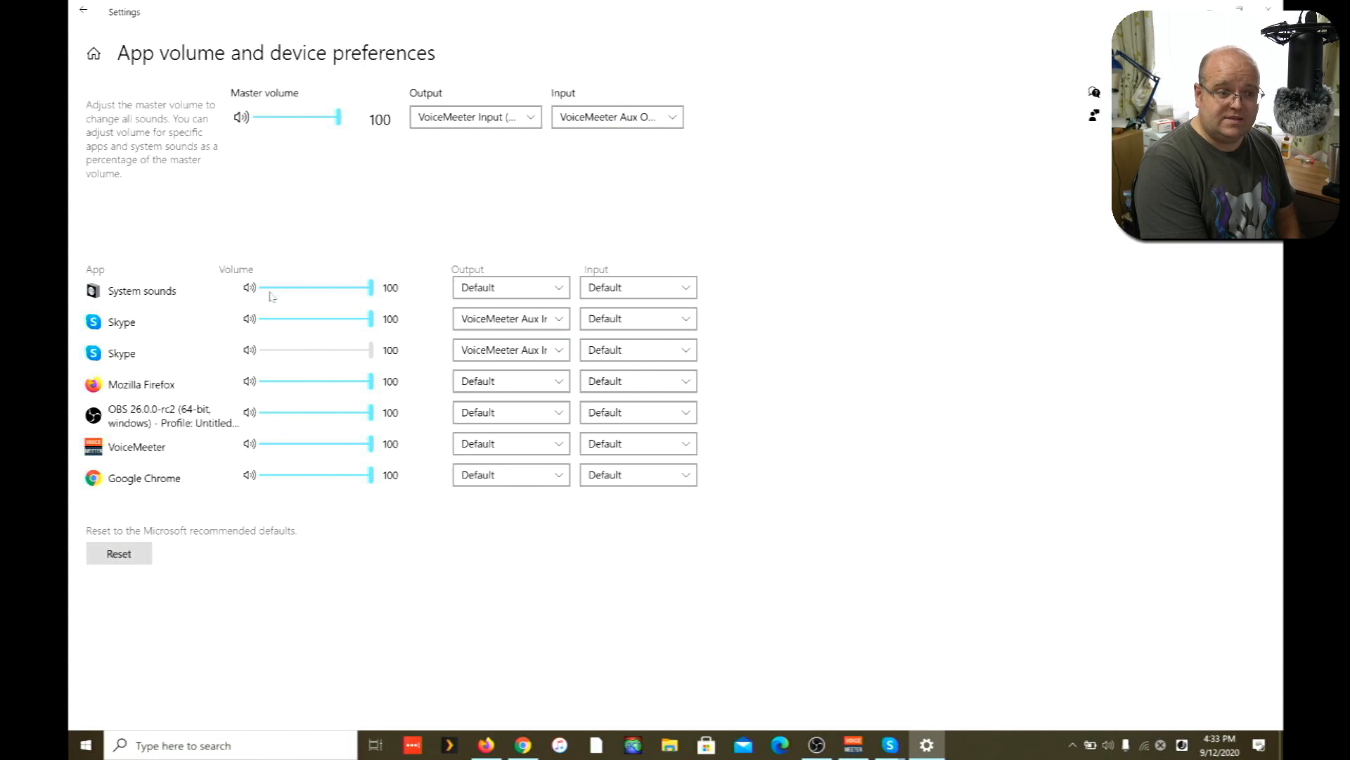
click(472, 474)
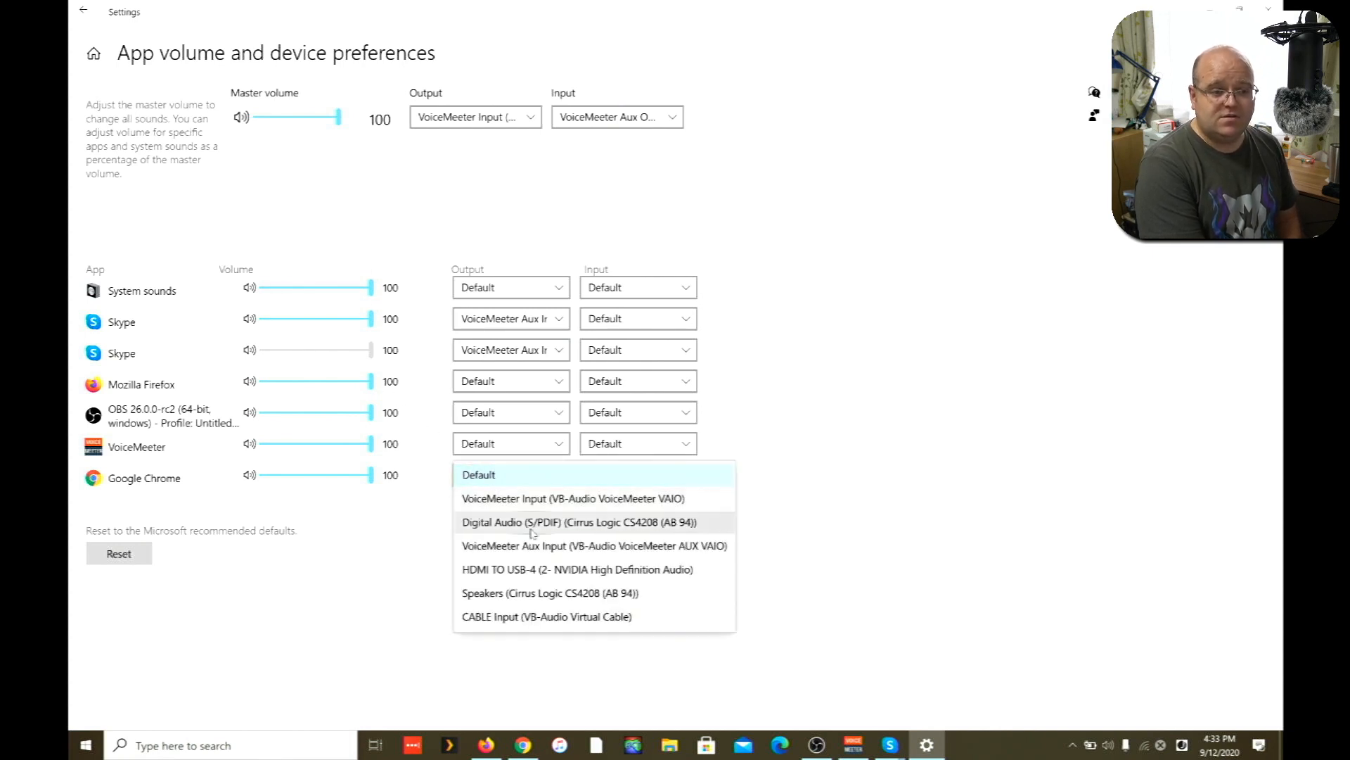
click(521, 617)
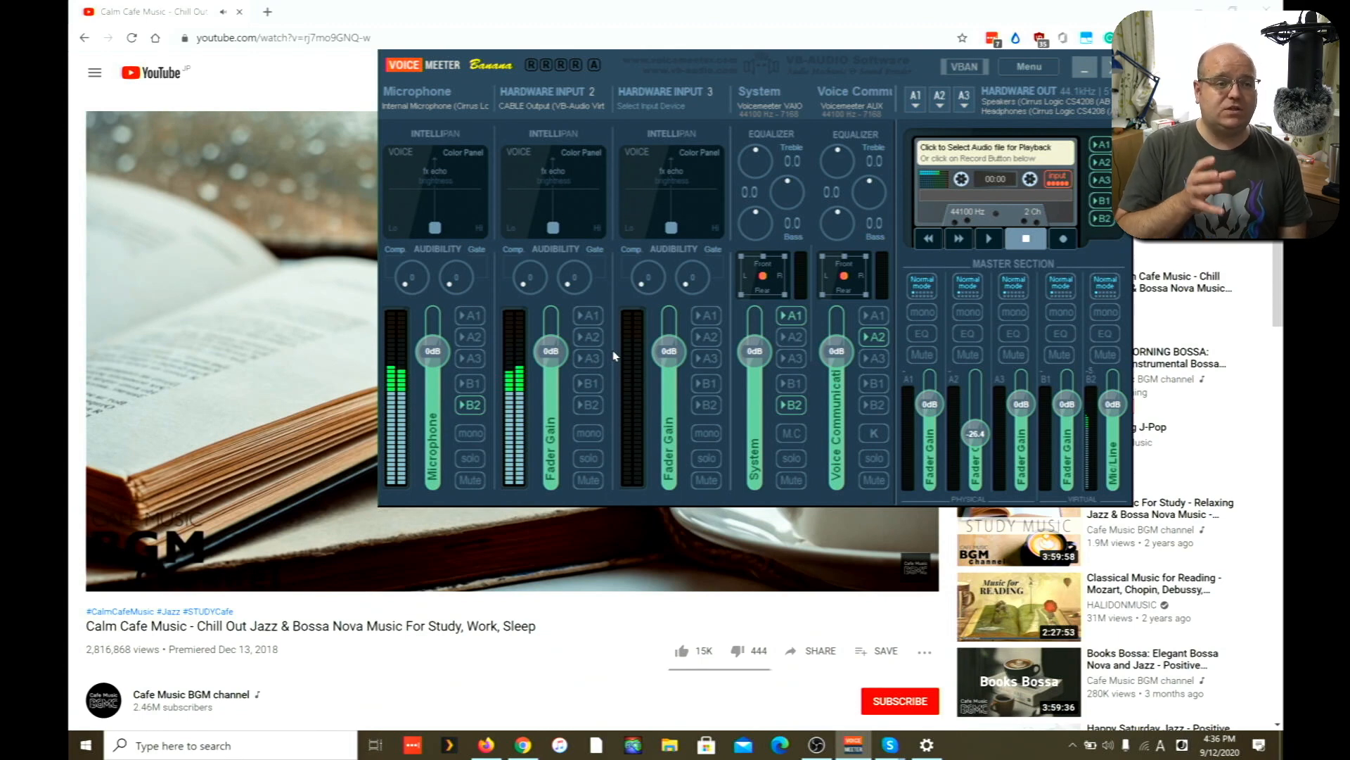
In Voicemeeter, route the Hardware Input 2 strip to A2 and B2.
click(588, 337)
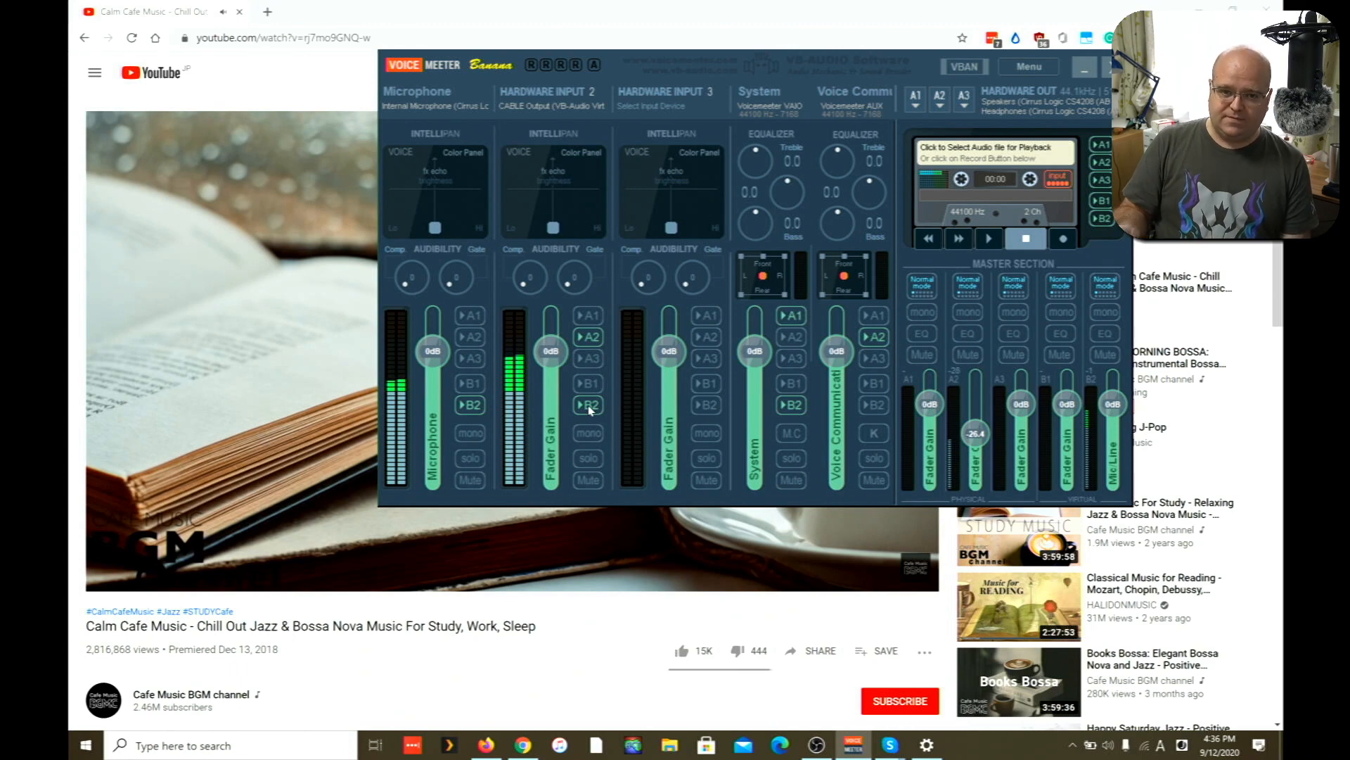
click(588, 405)
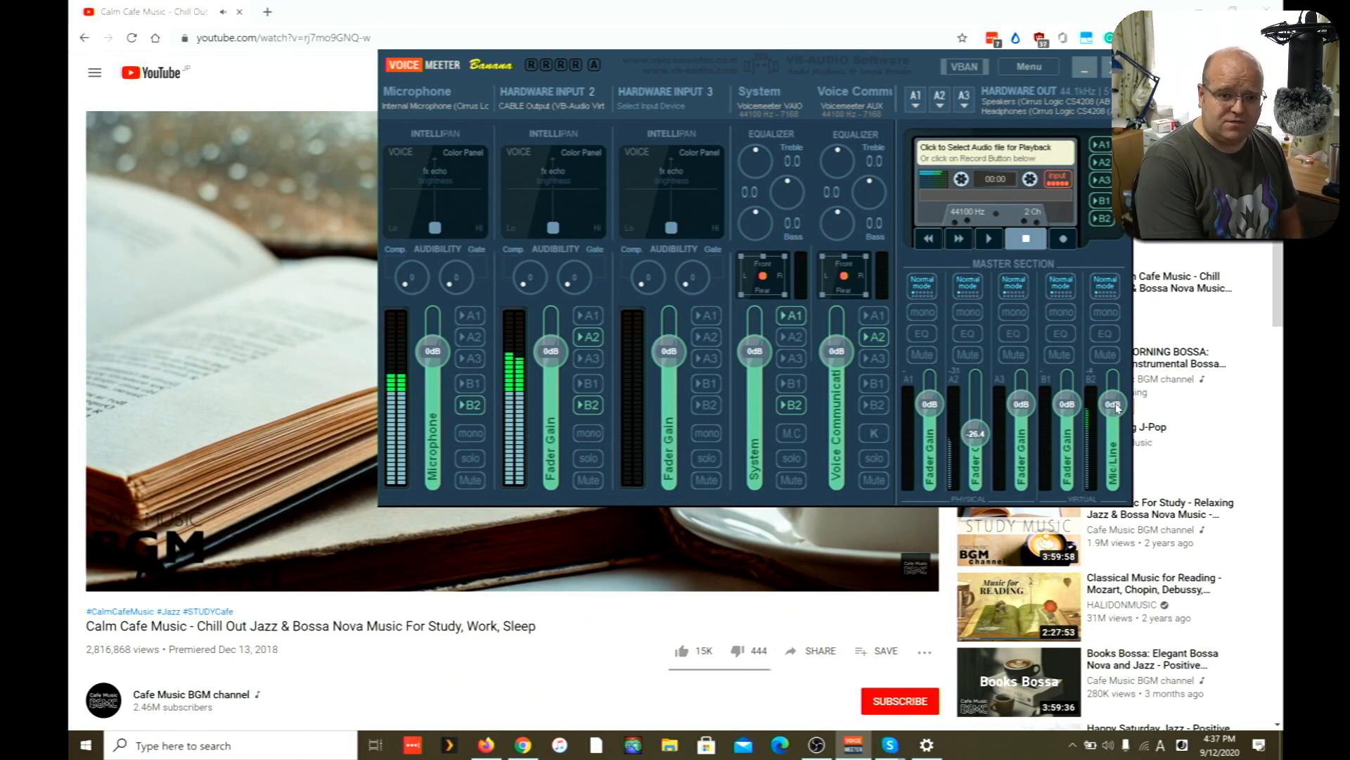
Try the Mic/Line, Hardware Input 2 and Voice Communications faders at about -40, -25.5 and 11.6 dB, resetting each to 0 dB.
drag(1116, 407, 1119, 453)
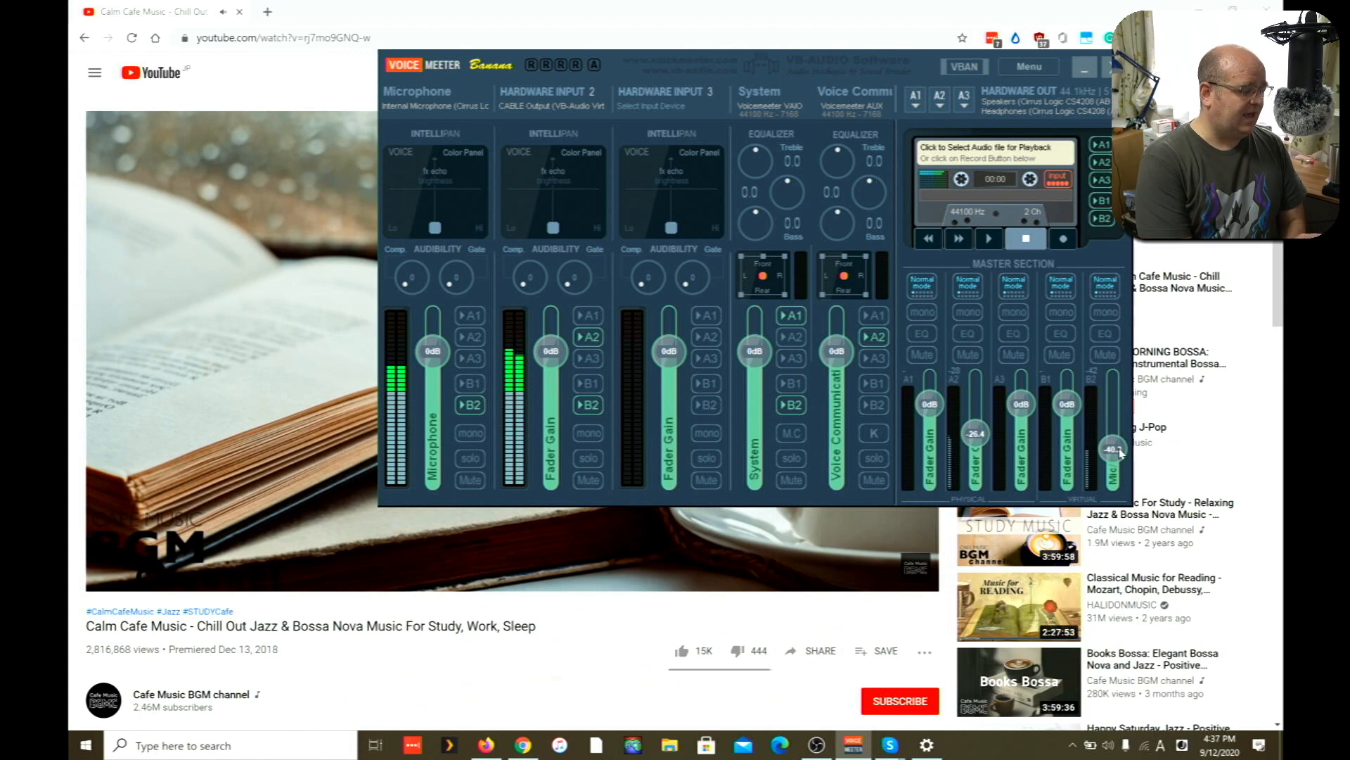
ctrl+click(1119, 452)
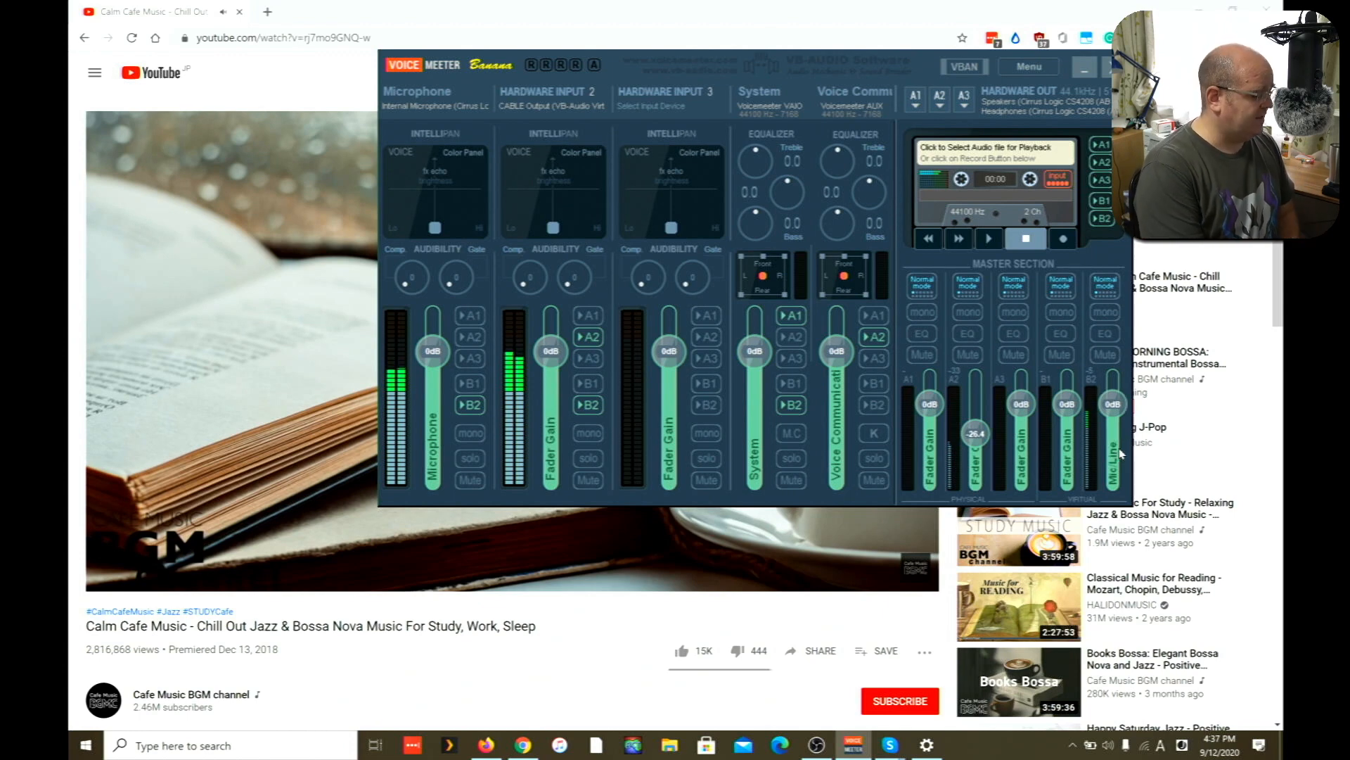
drag(555, 345, 575, 392)
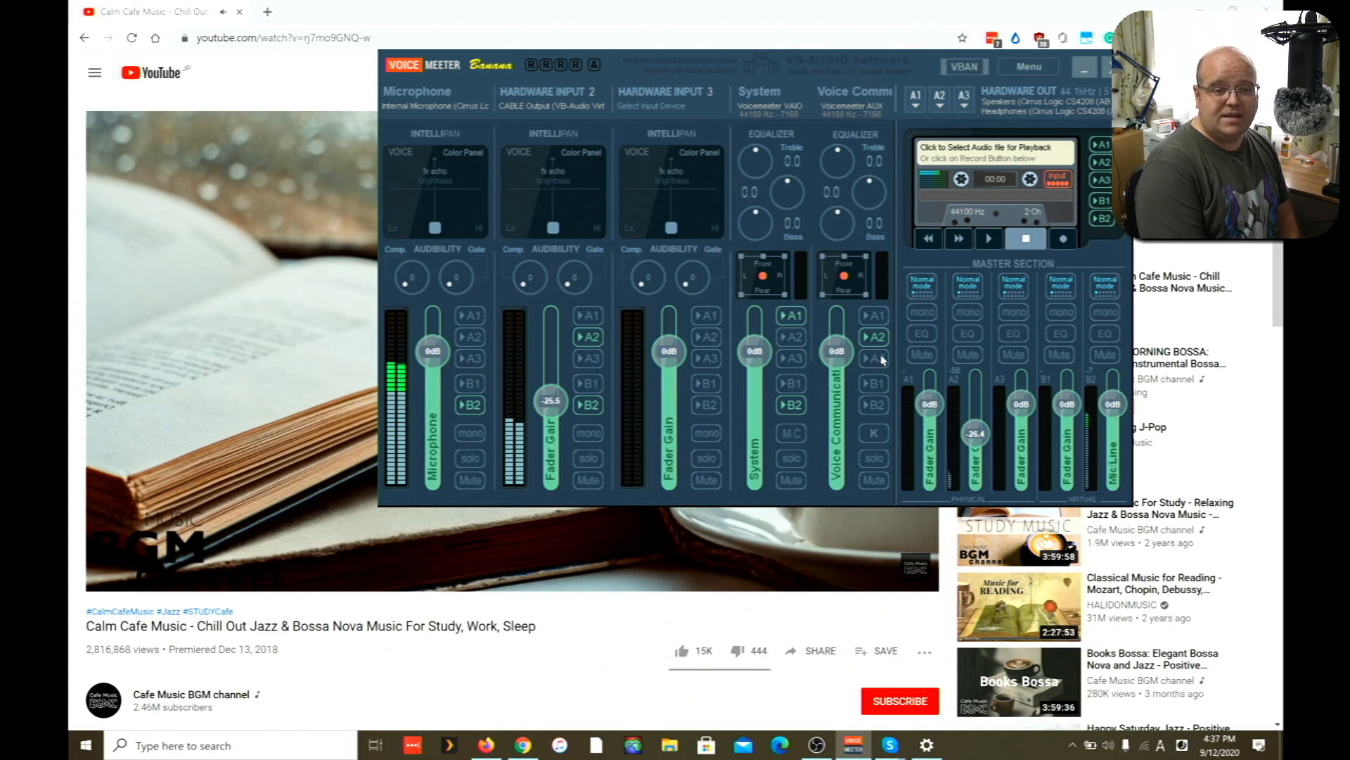
drag(852, 355, 857, 330)
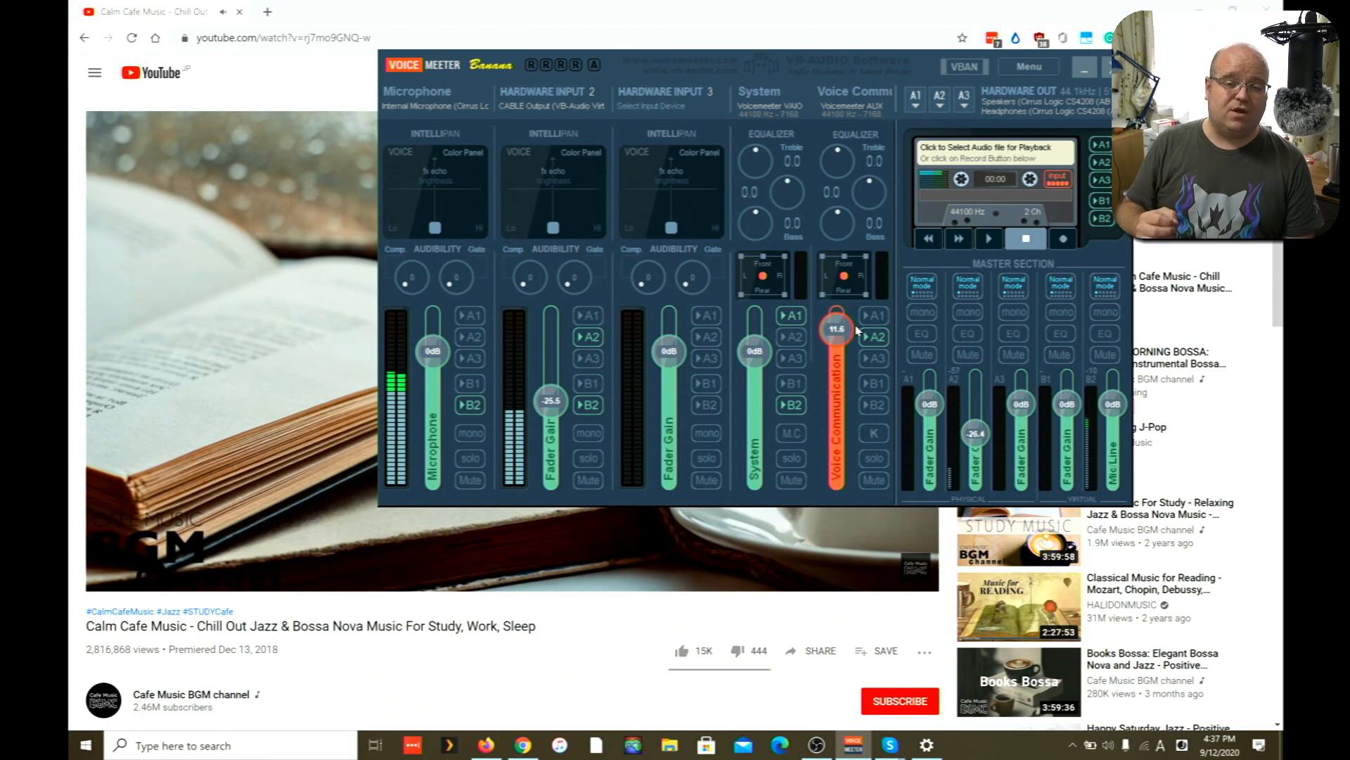
double_click(857, 331)
double_click(554, 403)
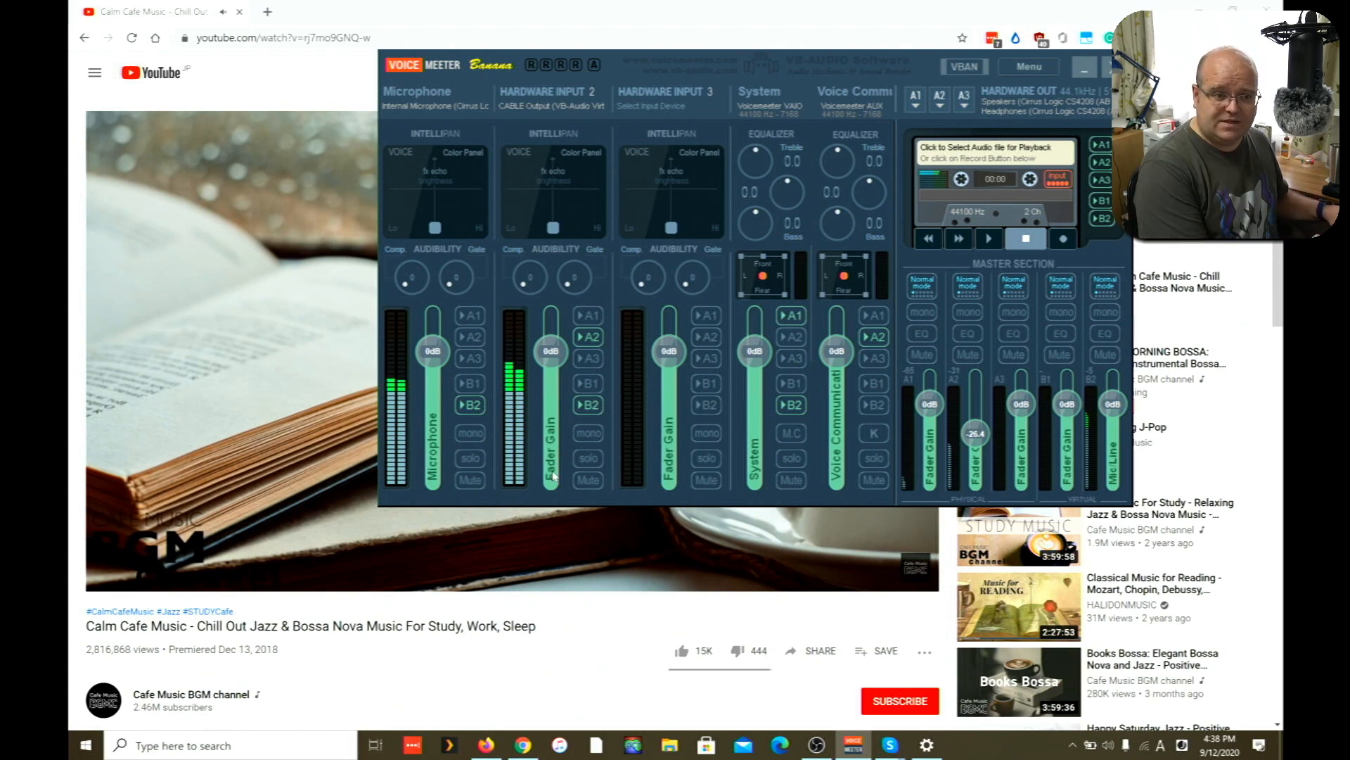
Rename the Hardware Input 2 strip to Music.
right_click(553, 477)
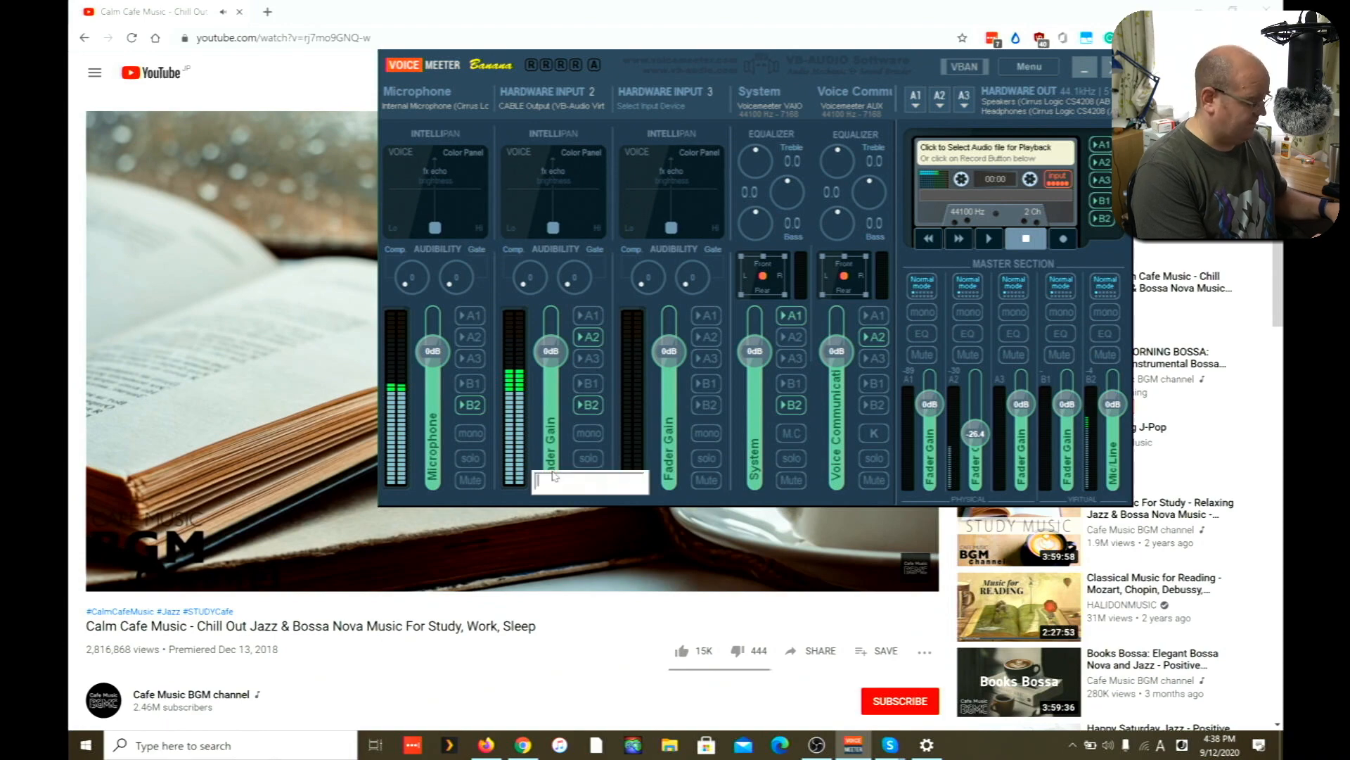
text(Music)
key(Return)
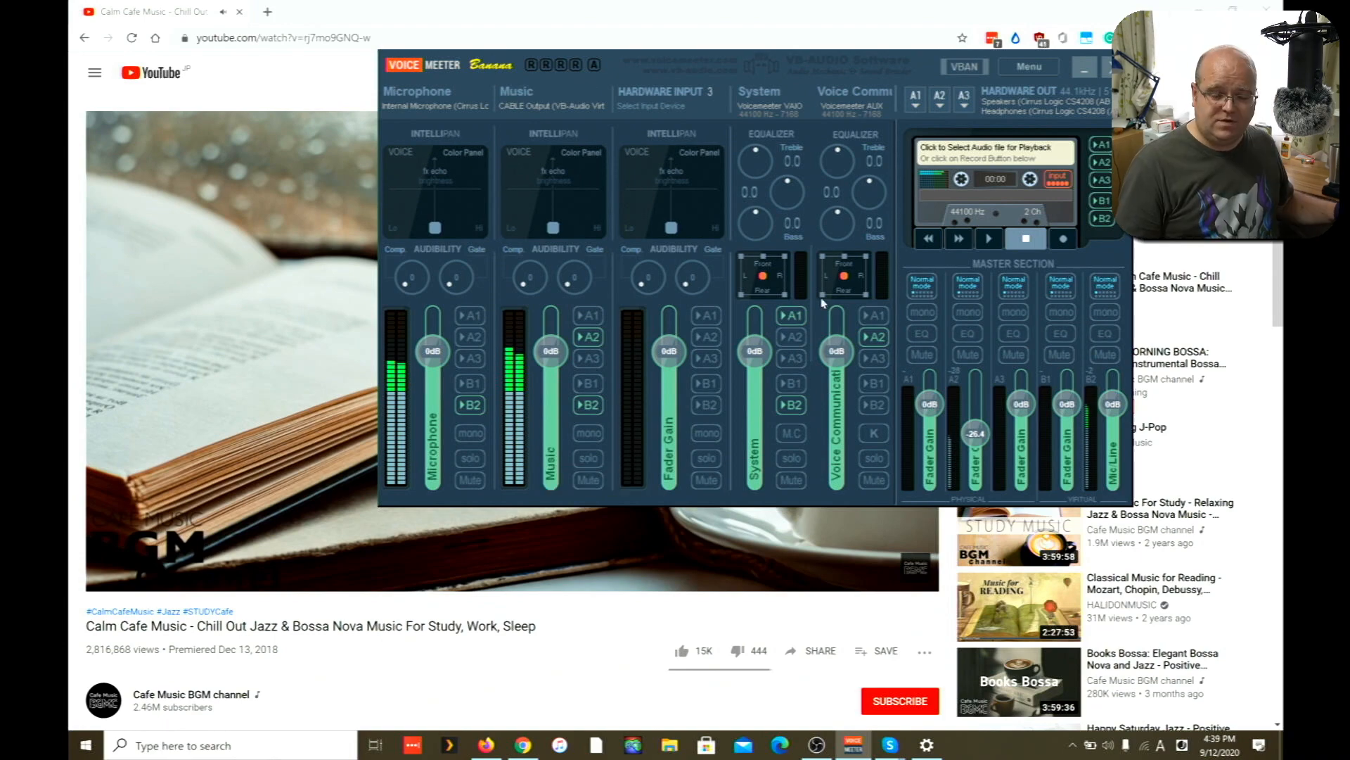
Switch to the OBS Voicemeeter 1.0.0 plugin page in the browser and open its download page on GitHub.
key(alt+Tab)
key(alt+Tab)
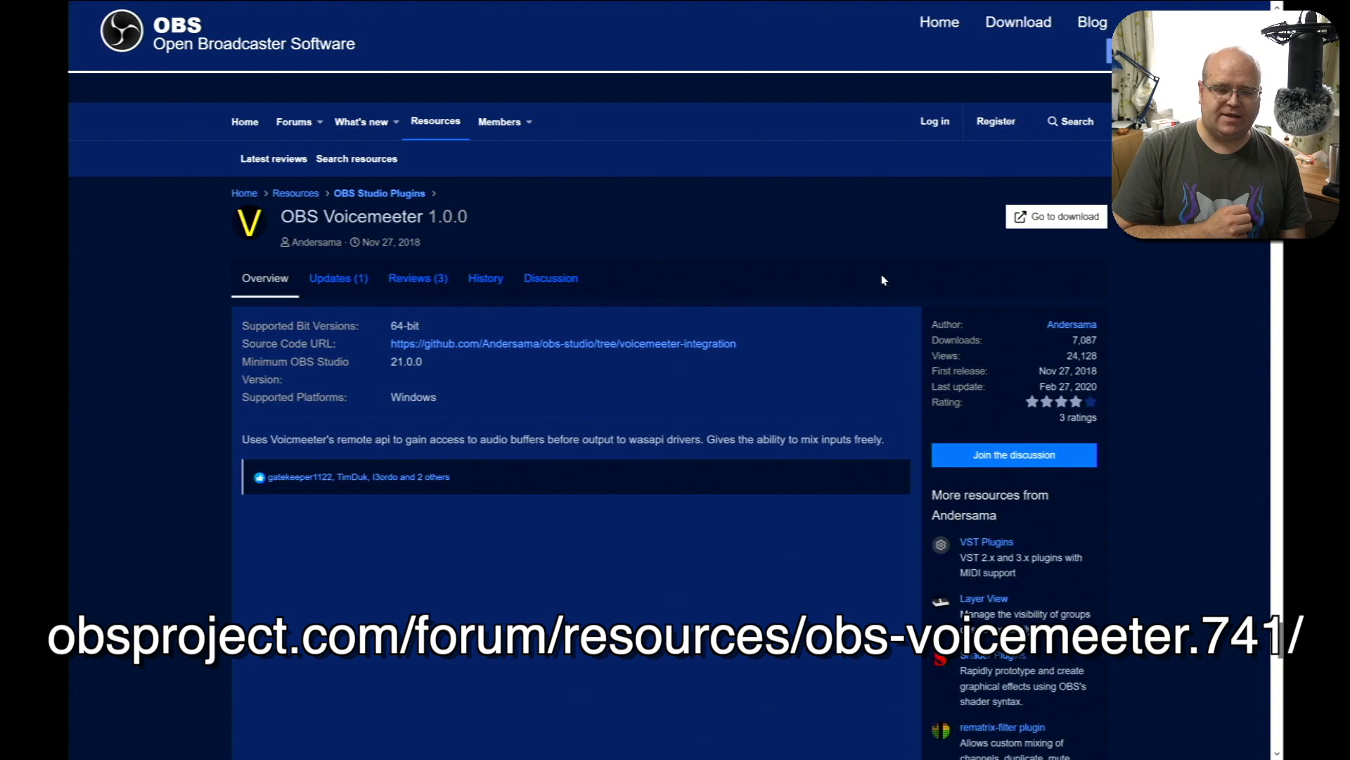
click(1042, 218)
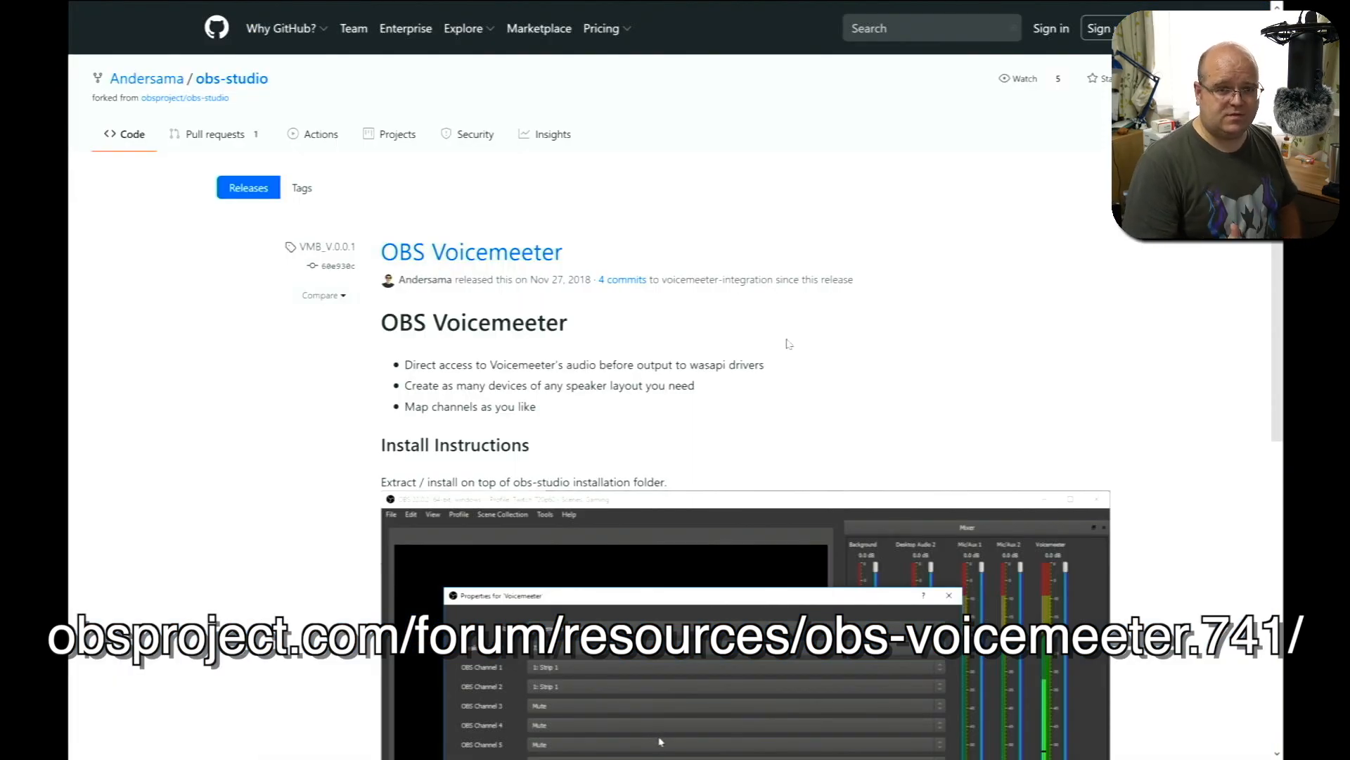
Download obs-voicemeeter_0.0.1.exe from the GitHub release page and install it, allowing it past SmartScreen and accepting the license agreement.
scroll(514, 506, down, 6)
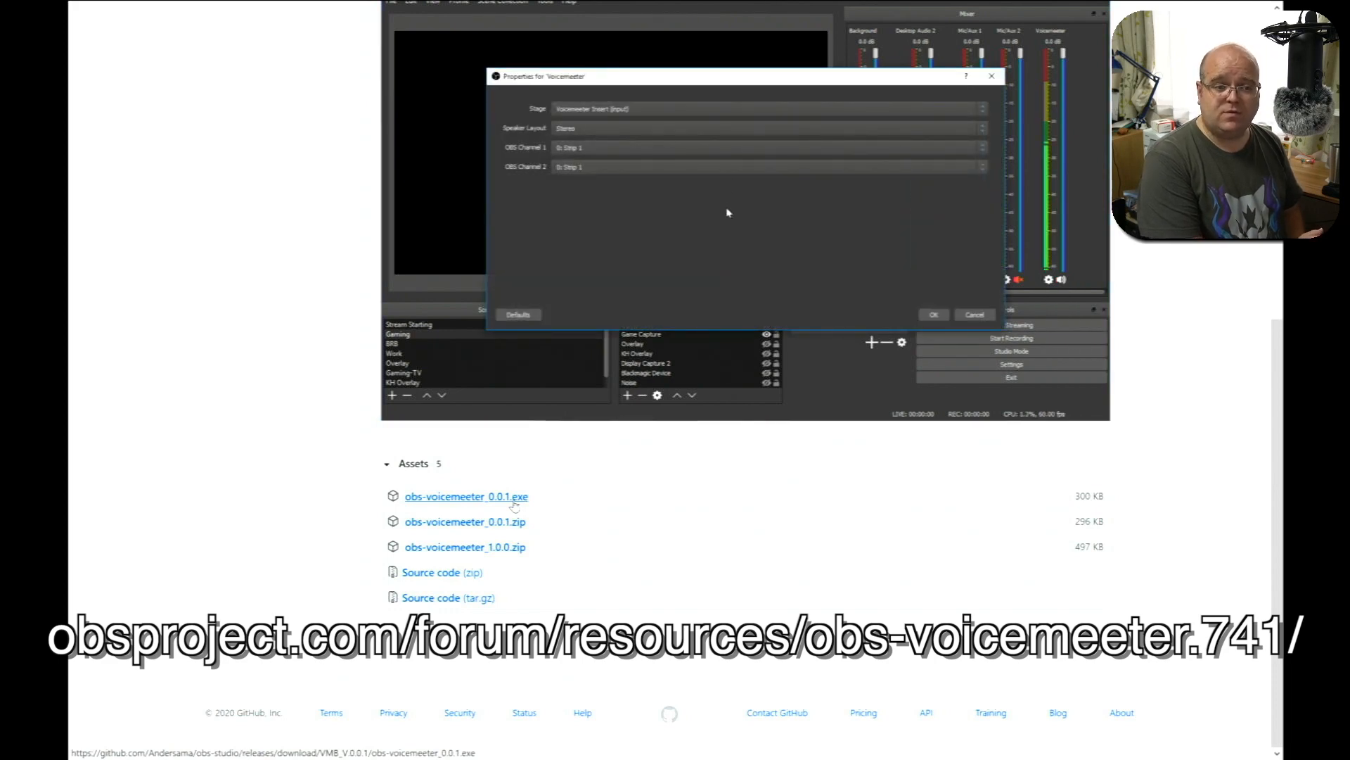
click(514, 506)
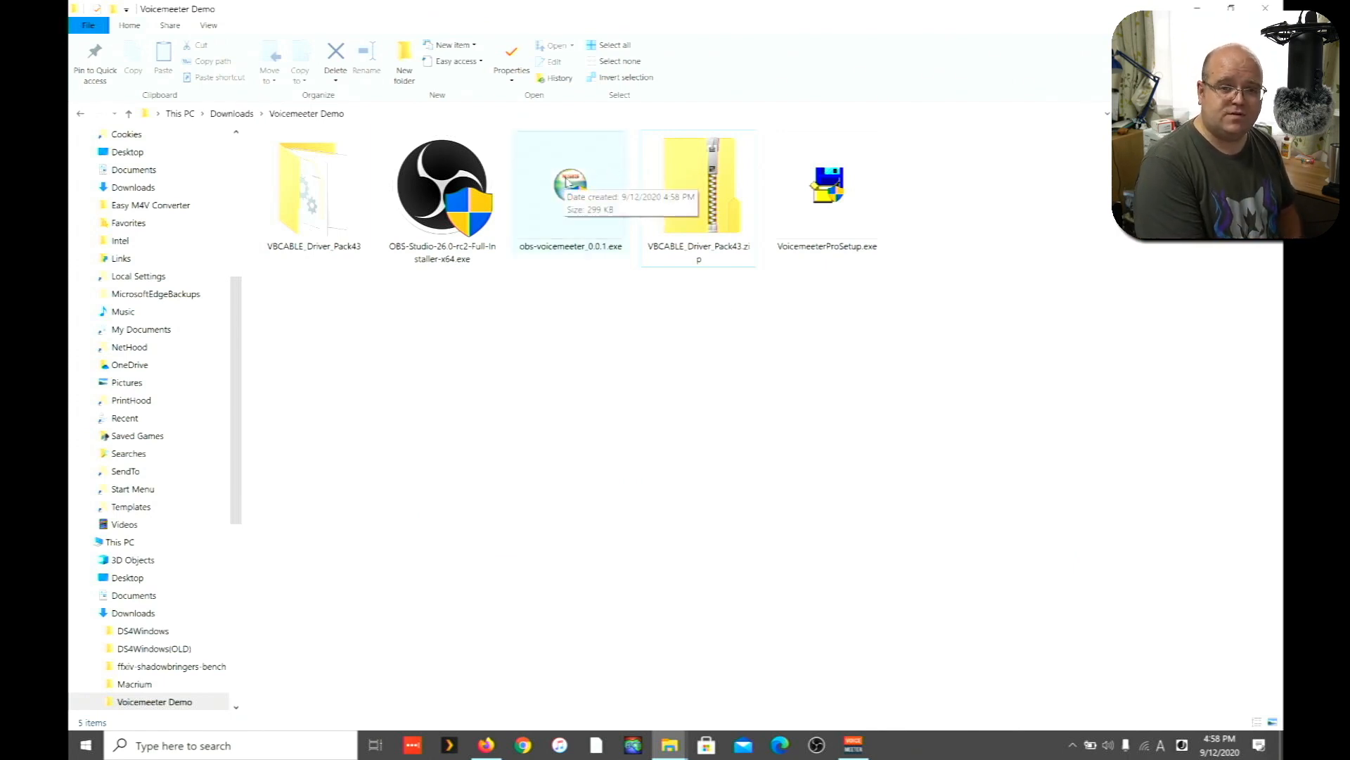
double_click(567, 182)
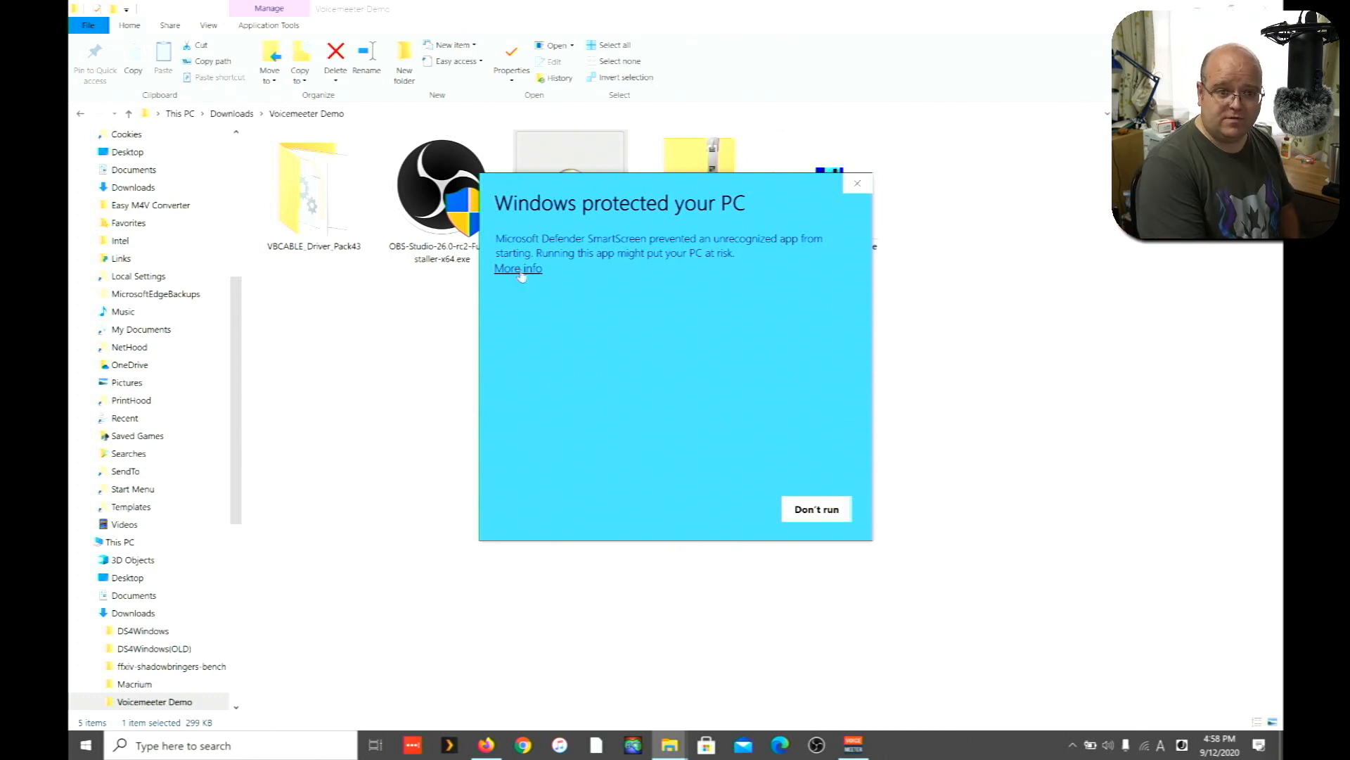
click(520, 269)
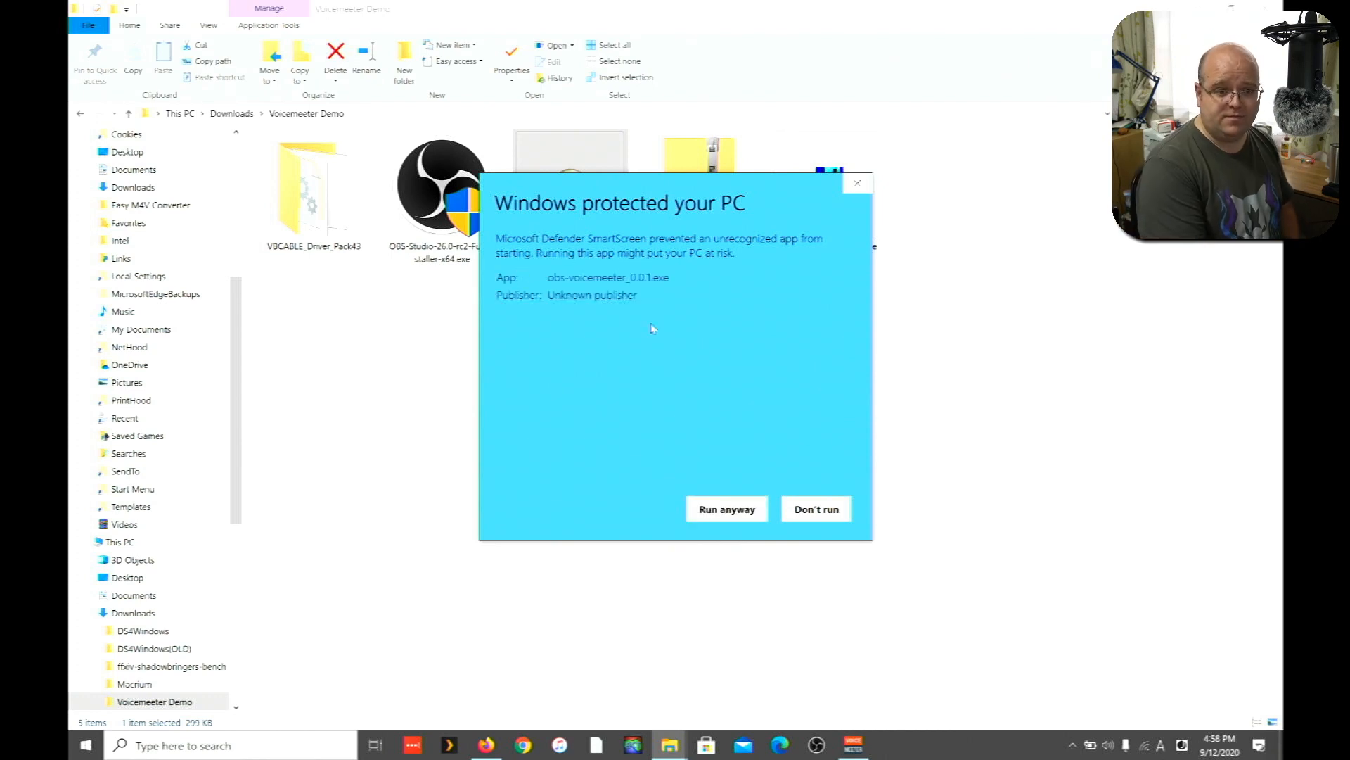
click(739, 511)
click(761, 491)
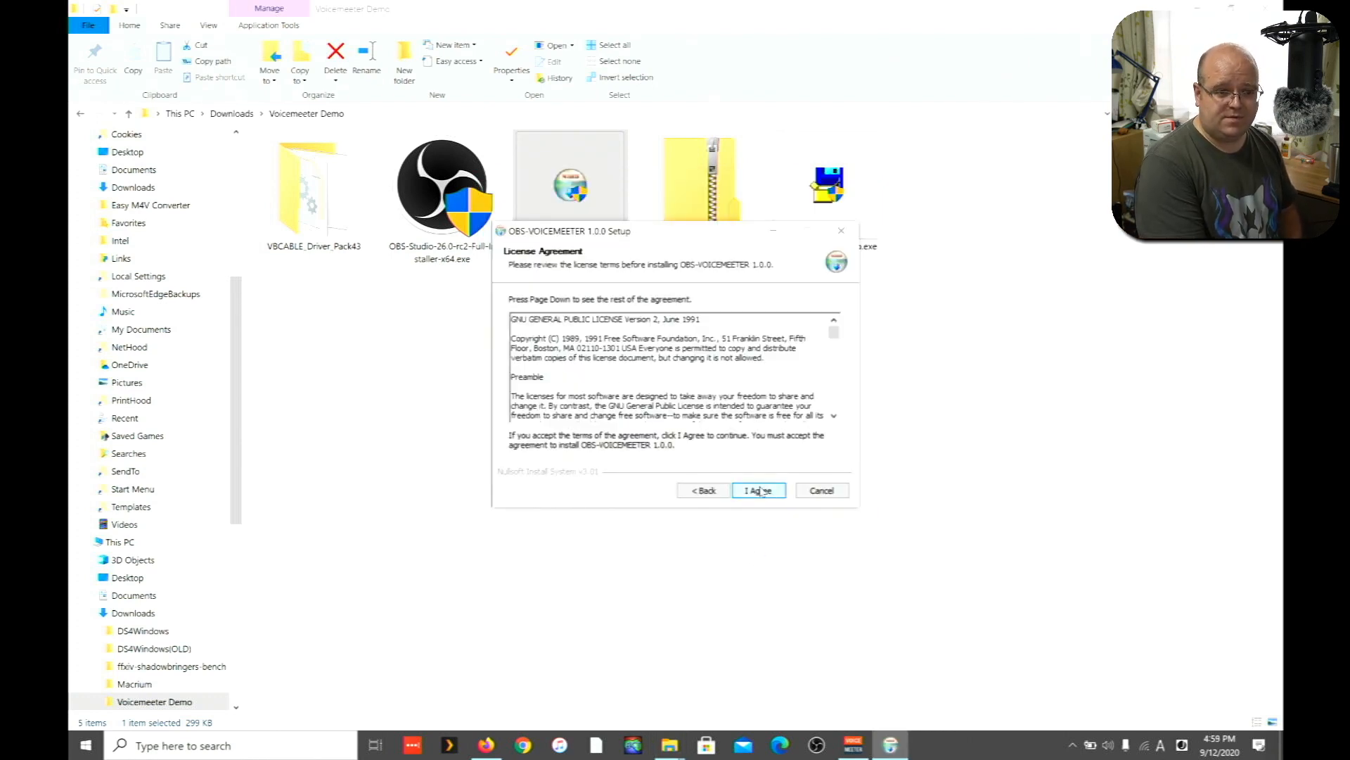
click(760, 491)
click(761, 490)
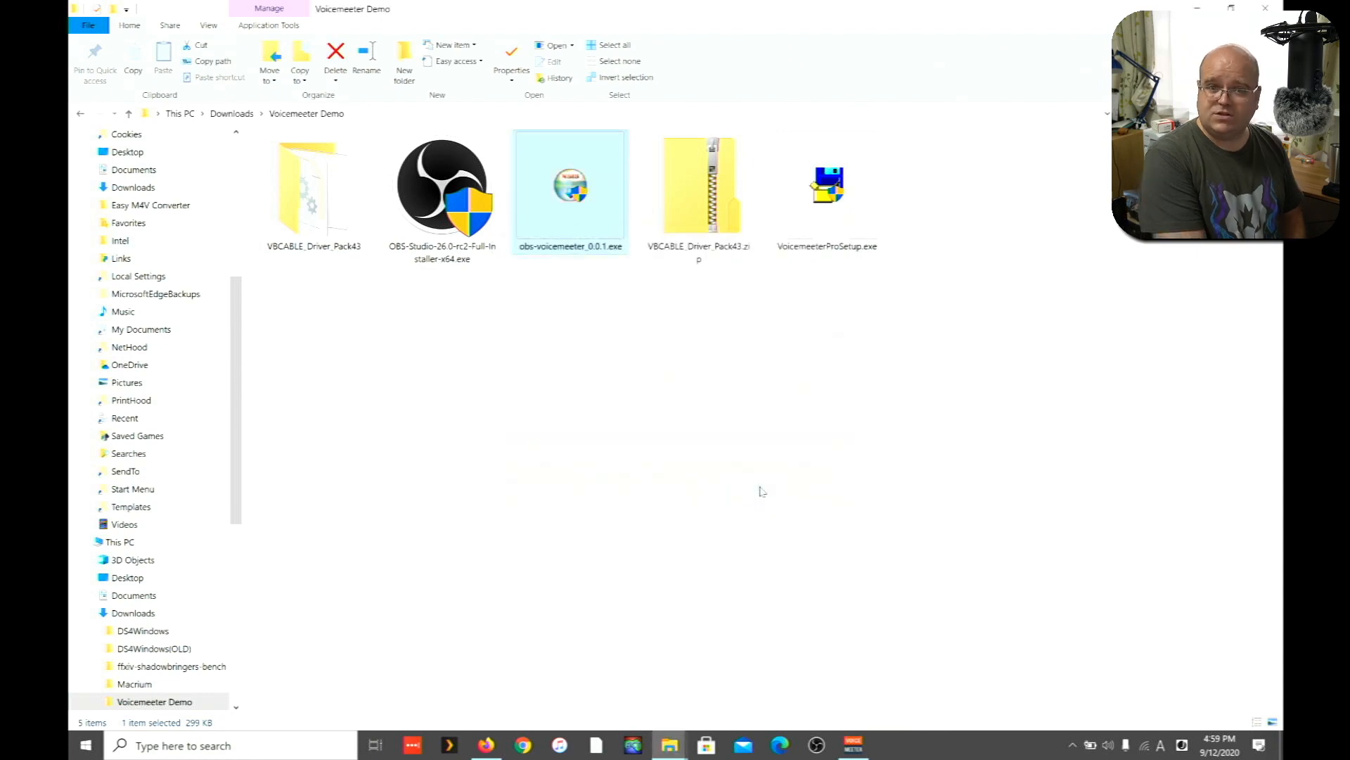
Switch to OBS and add a Voicemeeter source named Virtual Cable, using the Voicemeeter Main stage and Output (Stereo) layout.
click(810, 750)
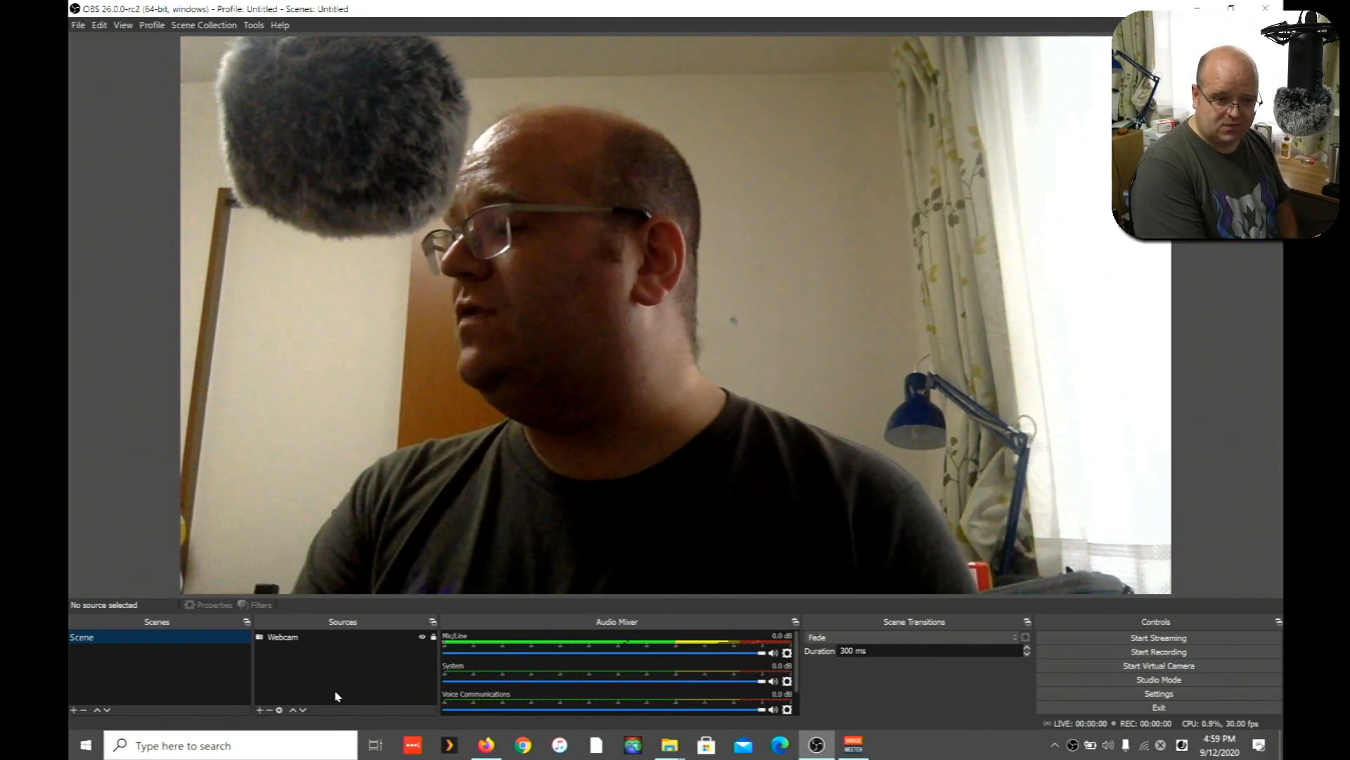
click(259, 710)
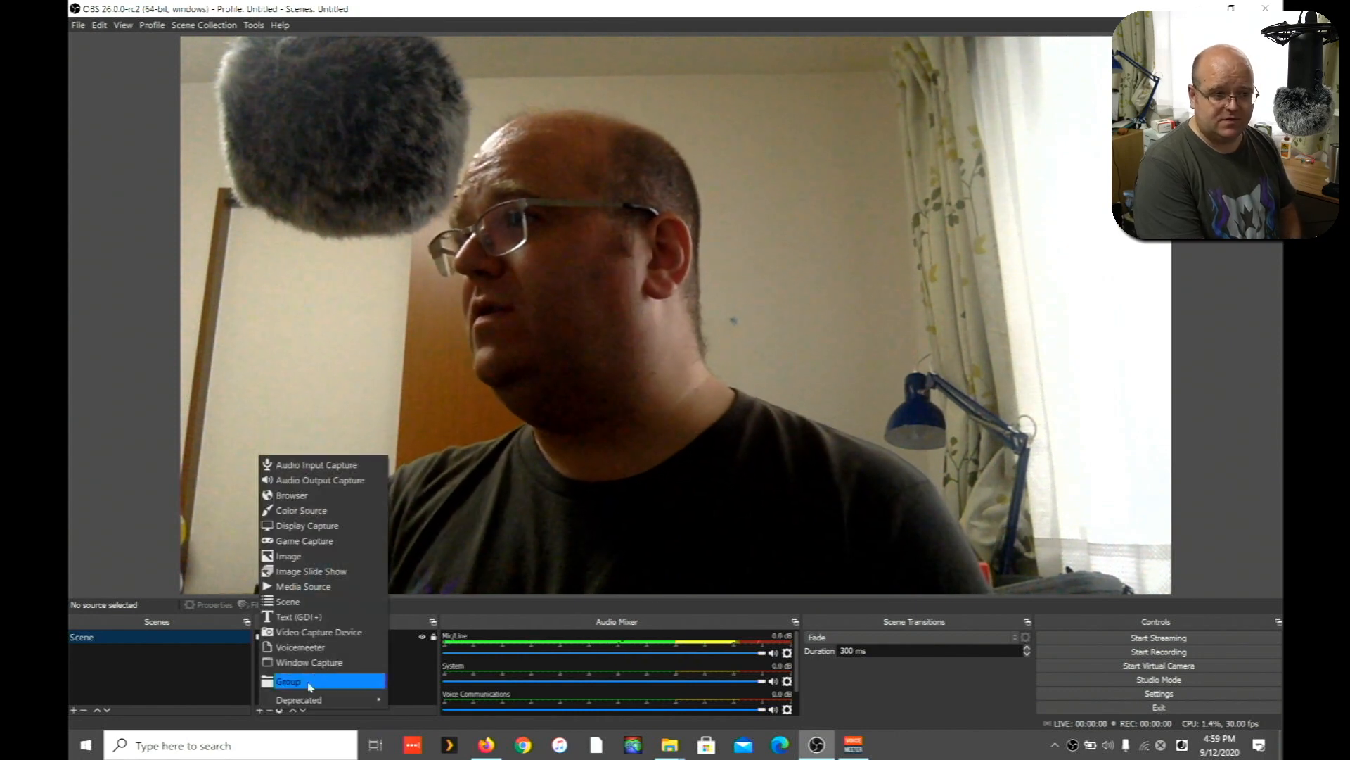
click(354, 647)
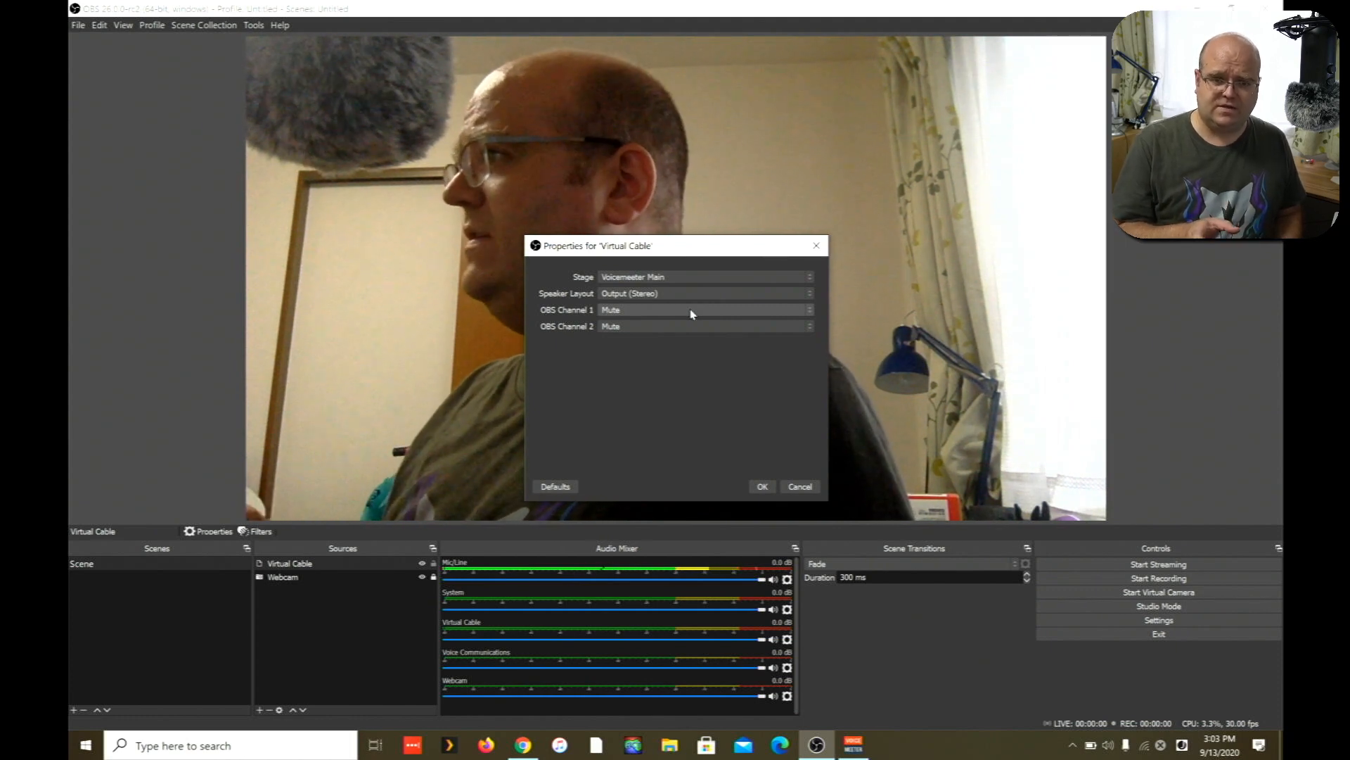
Map the Virtual Cable source's OBS Channel 1 to 2: Strip 2 and OBS Channel 2 to 3: Strip 2.
click(855, 746)
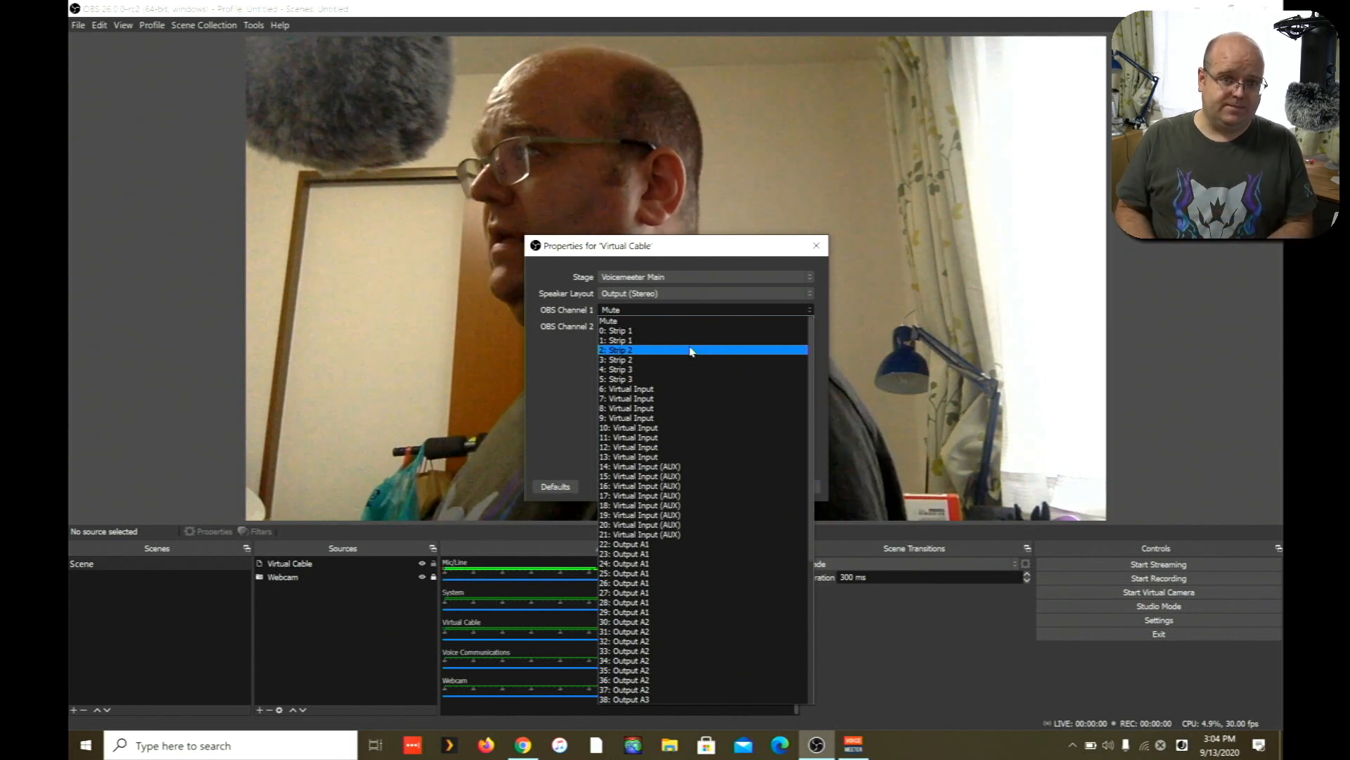
click(690, 350)
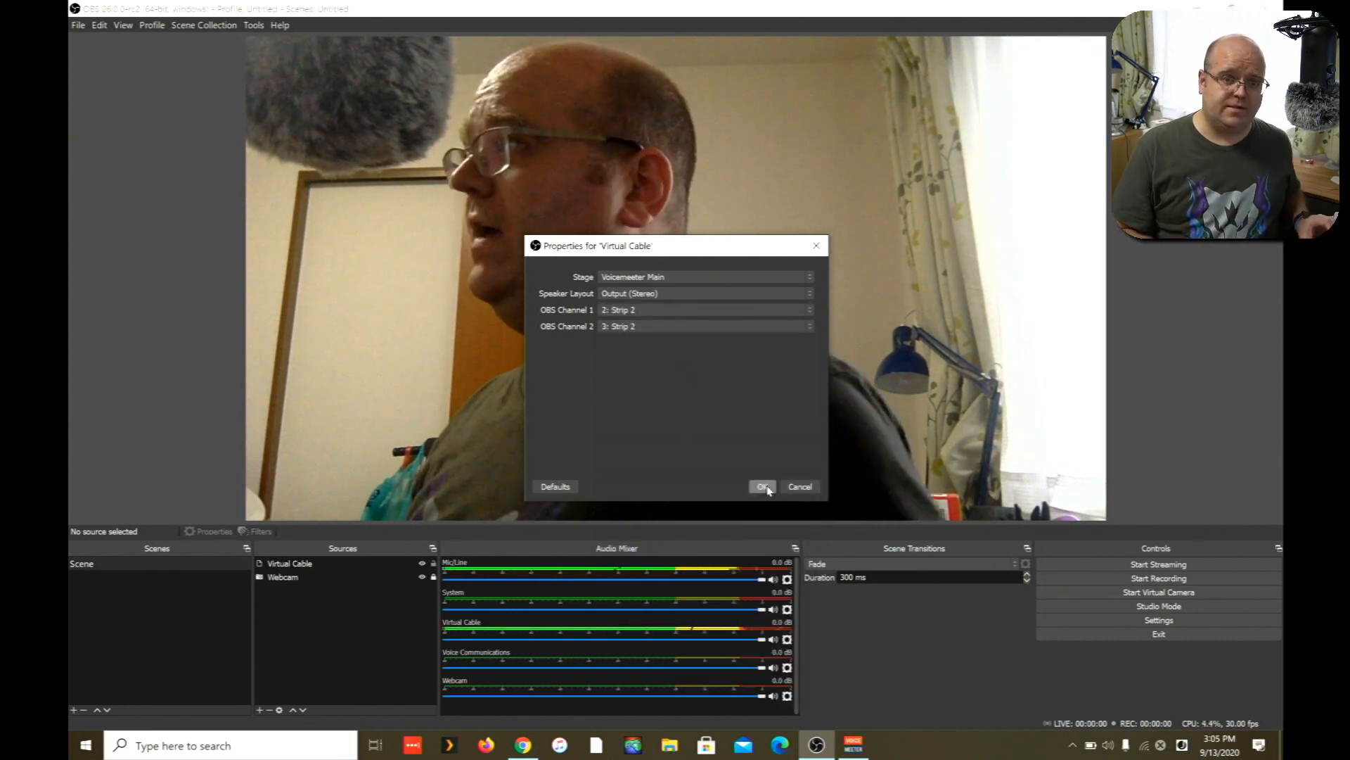
click(764, 487)
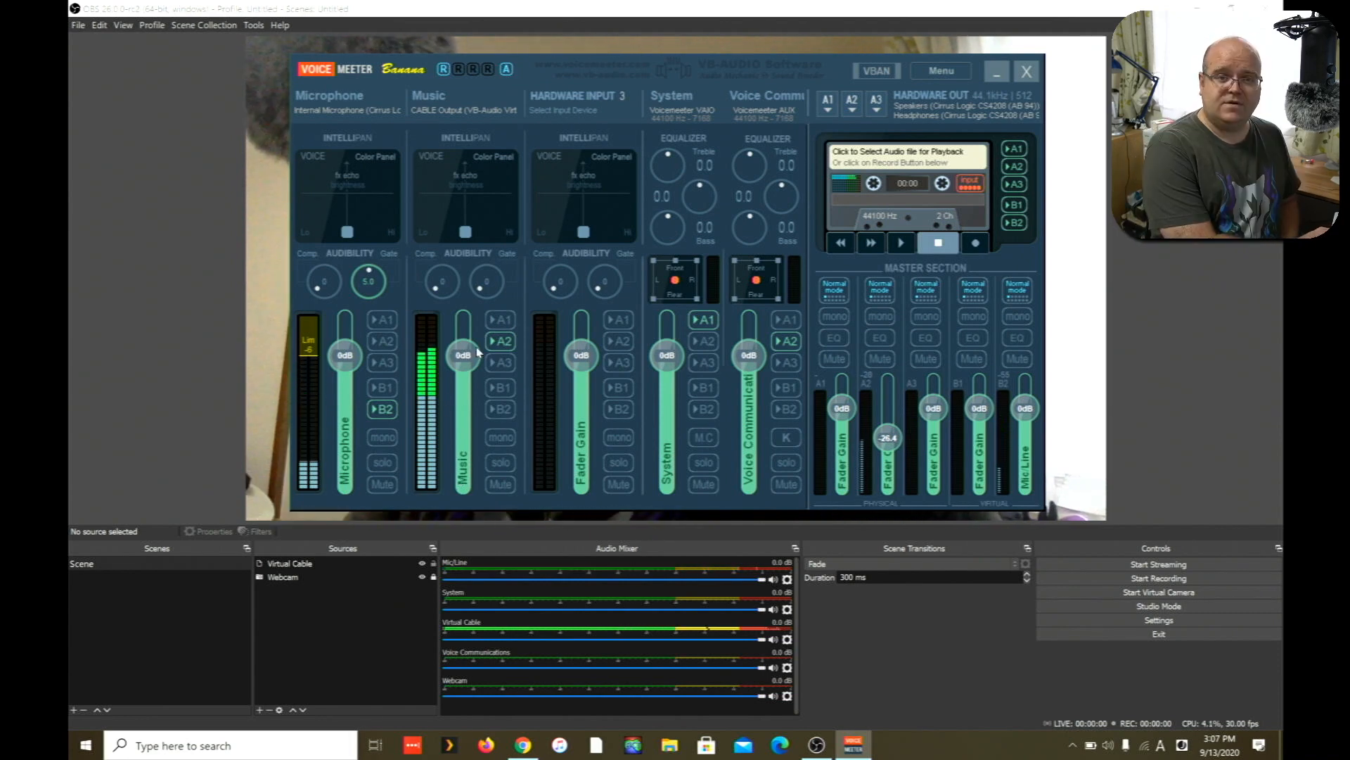
In Voicemeeter, try pulling the Music strip's fader all the way down.
drag(477, 354, 451, 542)
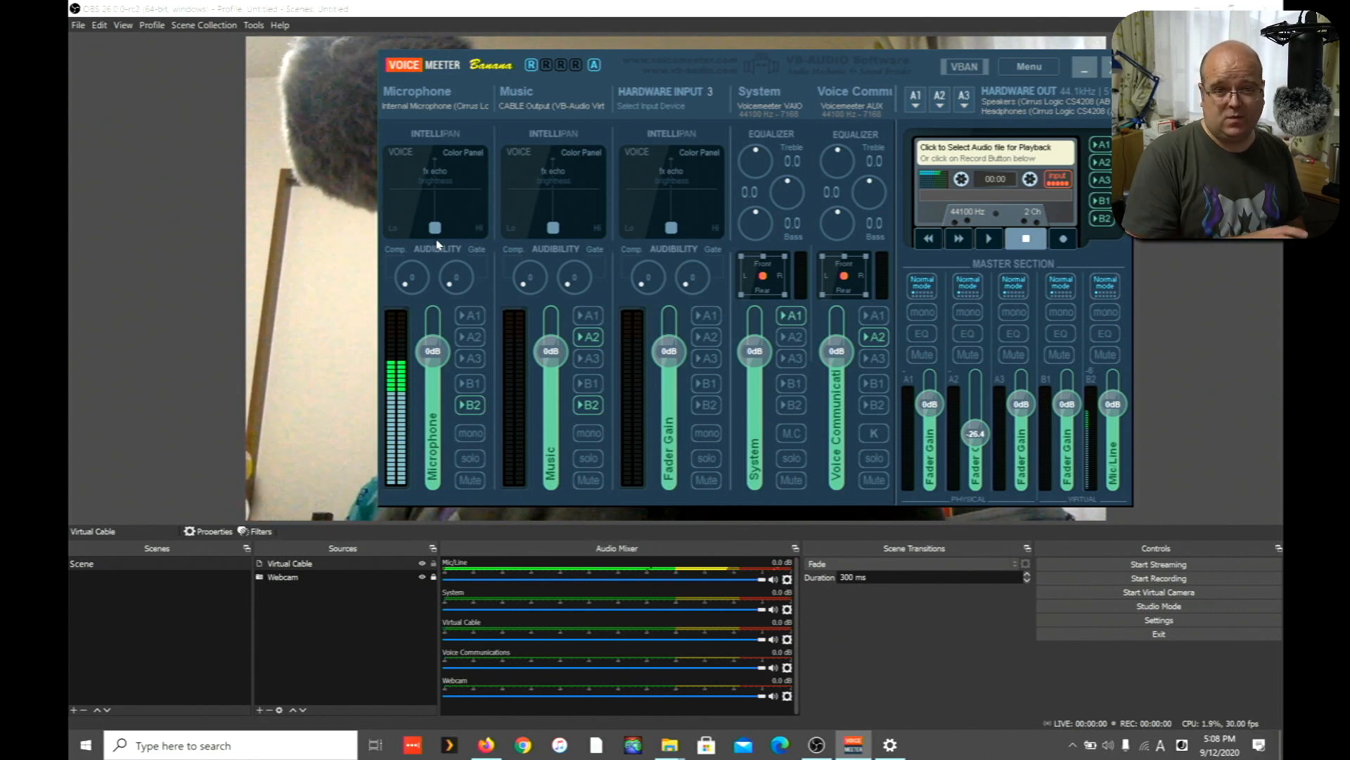
Cycle the Microphone strip's IntelliPan through the modulation Fx Panel and 3D Panel, returning to the voice Color Panel.
right_click(427, 185)
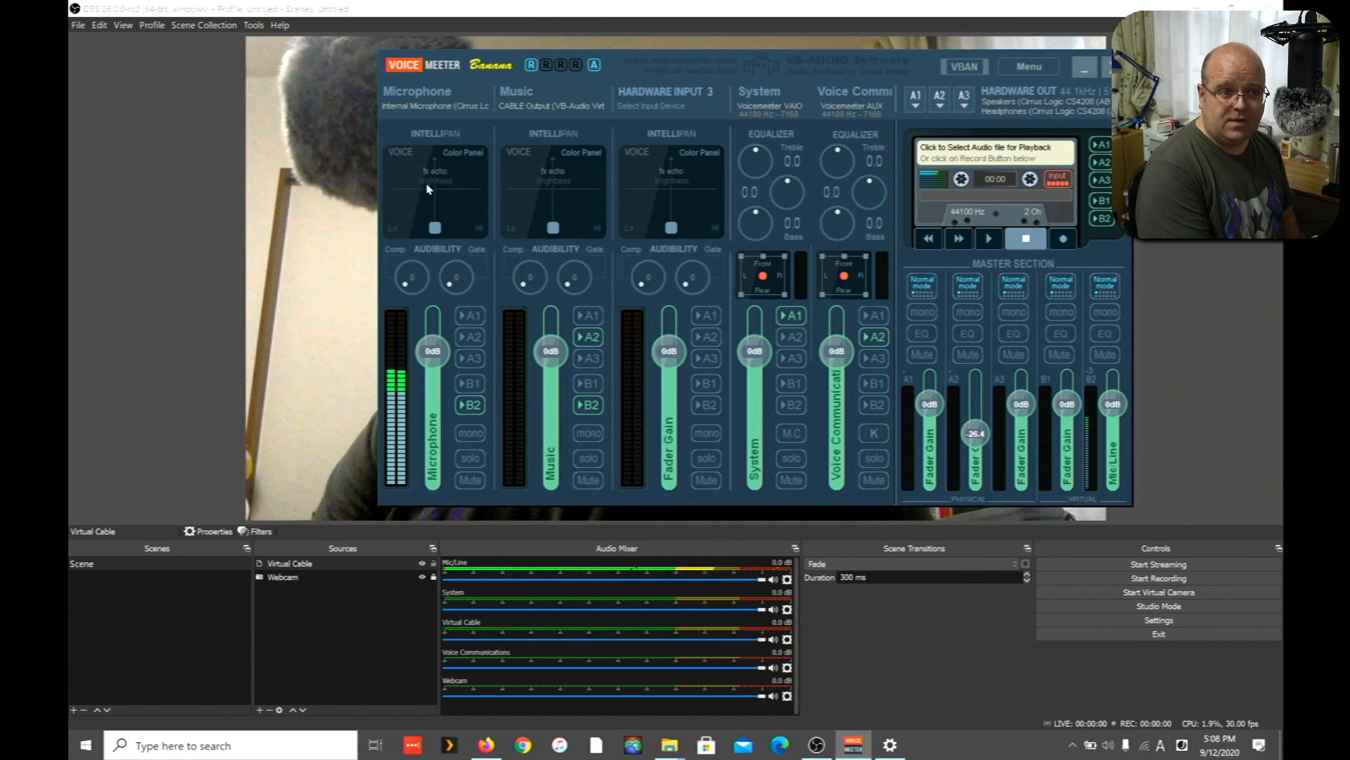
right_click(427, 188)
right_click(427, 189)
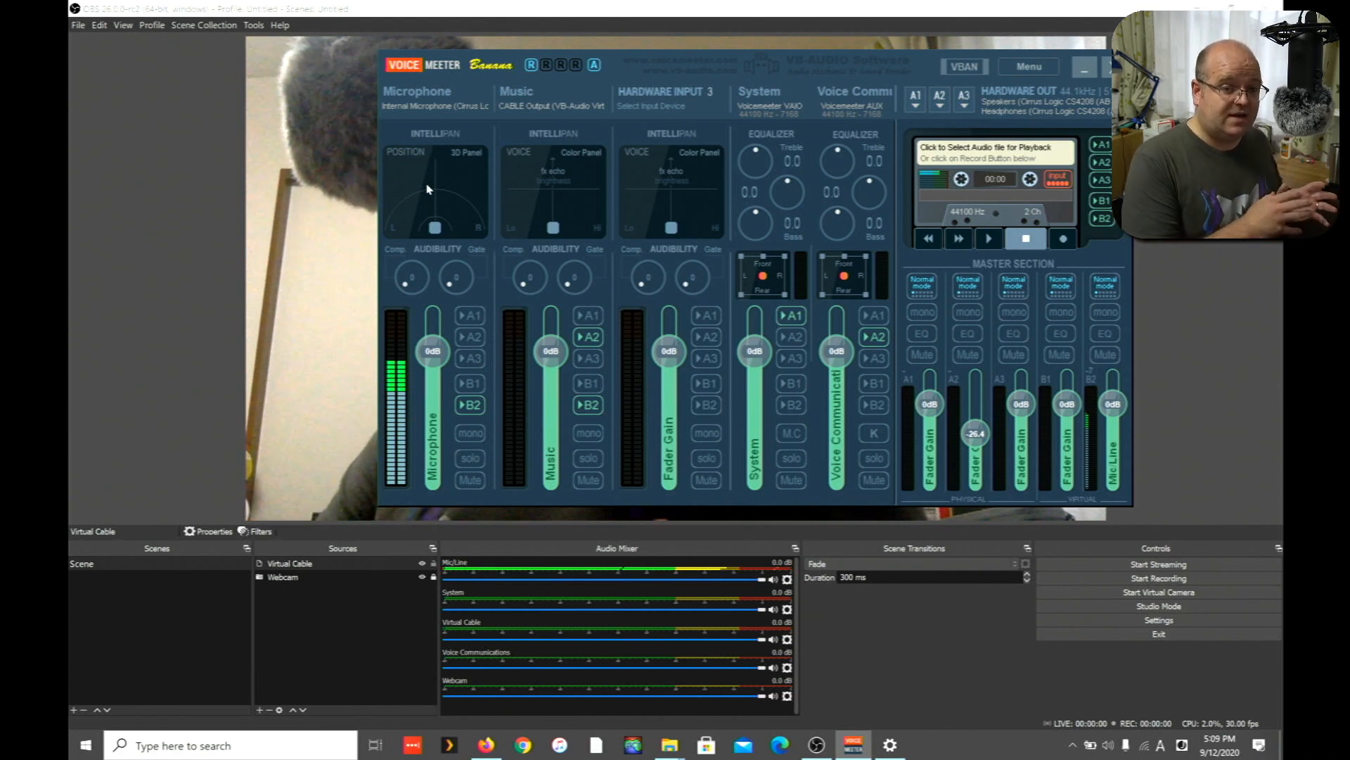
right_click(427, 188)
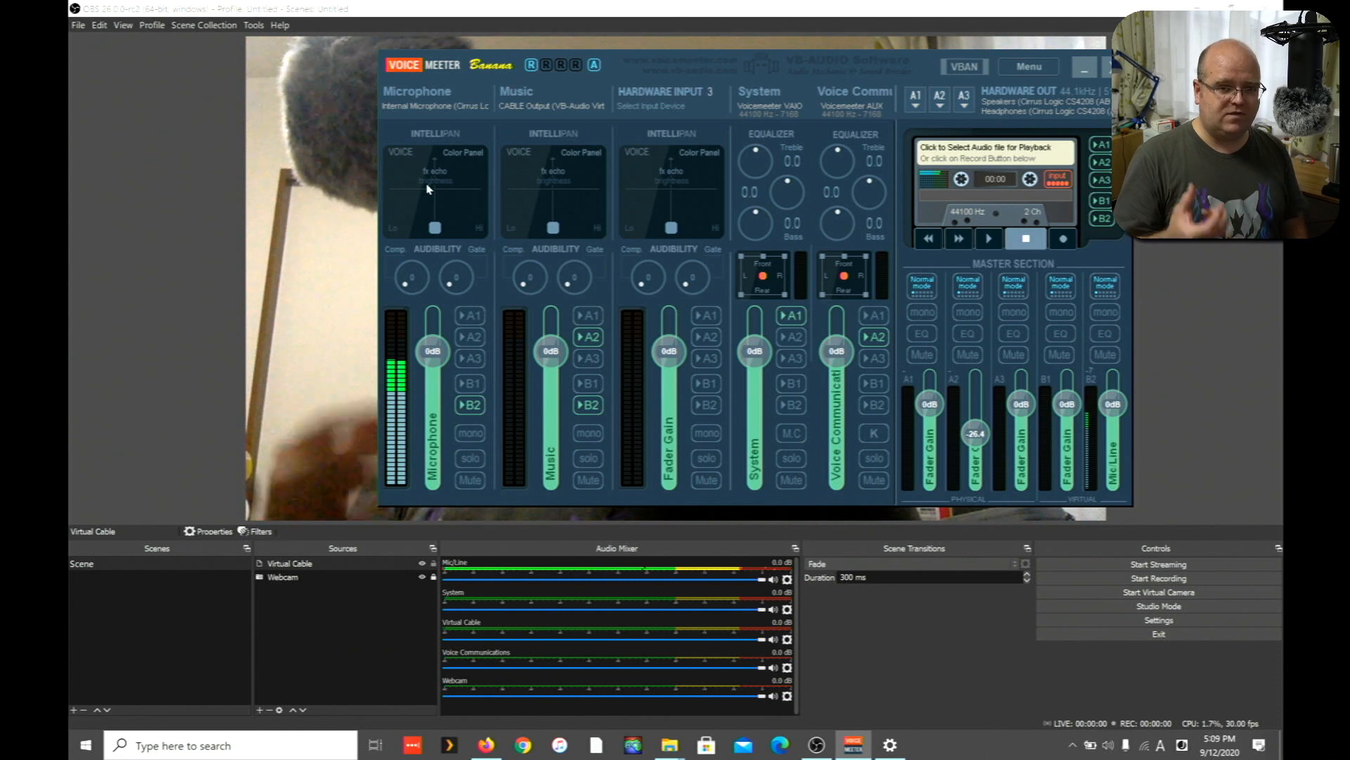
right_click(427, 188)
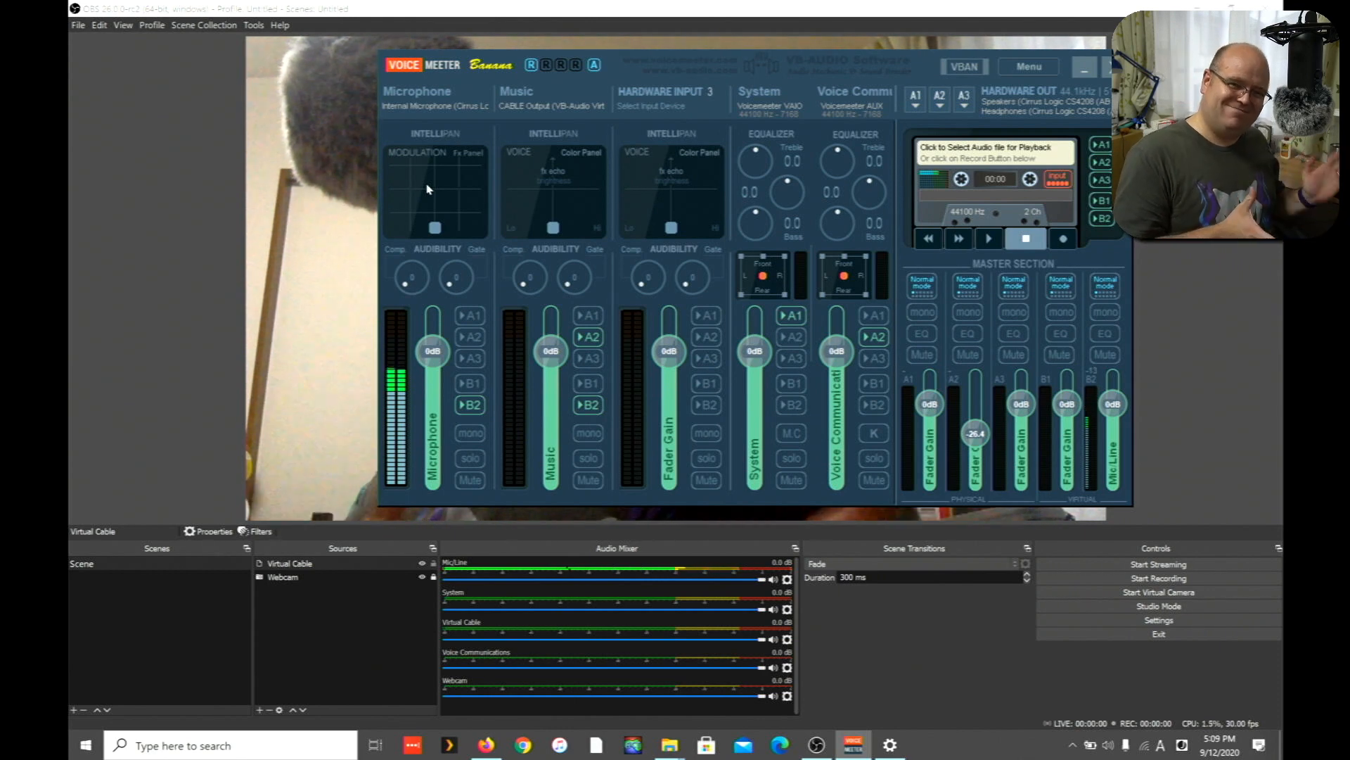
right_click(426, 188)
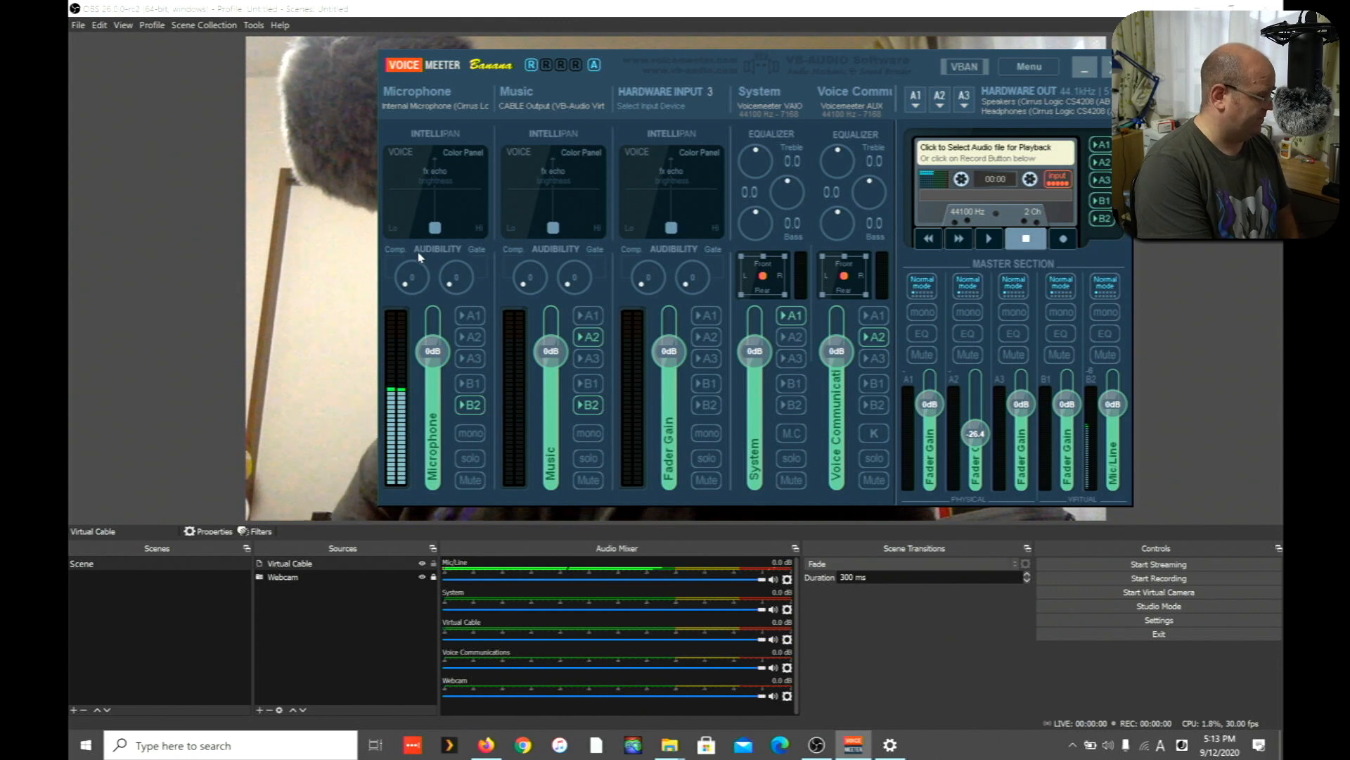
Set the limiter on the Microphone strip to -6 dB.
right_click(401, 319)
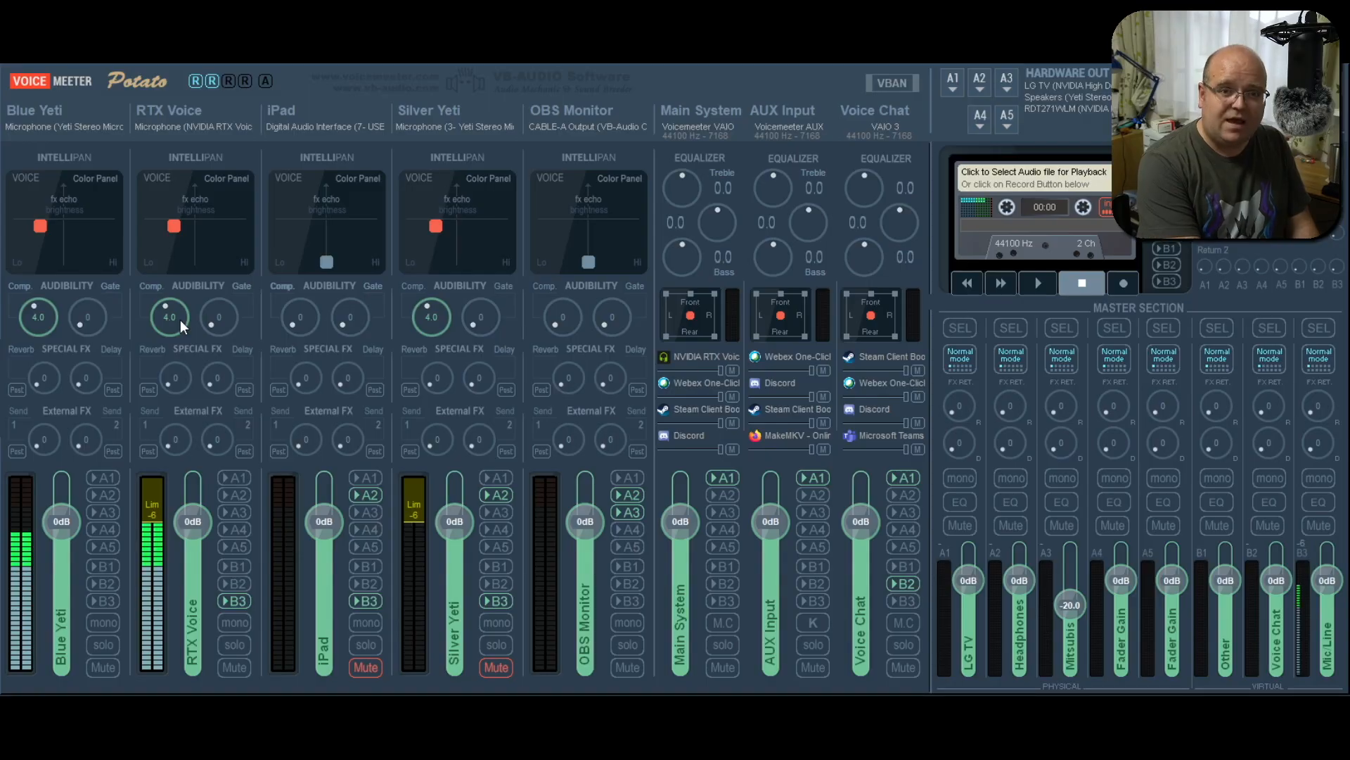
In Voicemeeter Potato, reset the RTX Voice strip's compressor to 0 and raise it again.
double_click(180, 319)
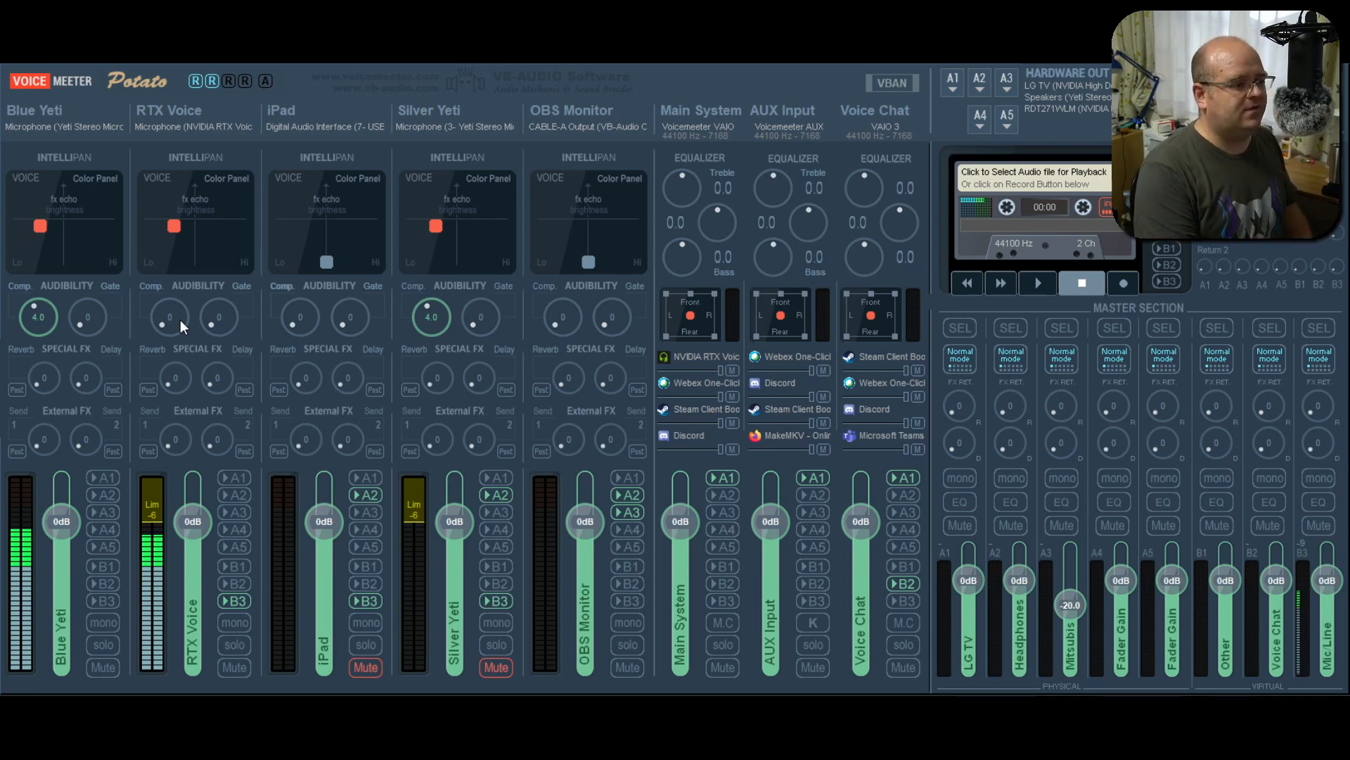
drag(180, 320, 180, 288)
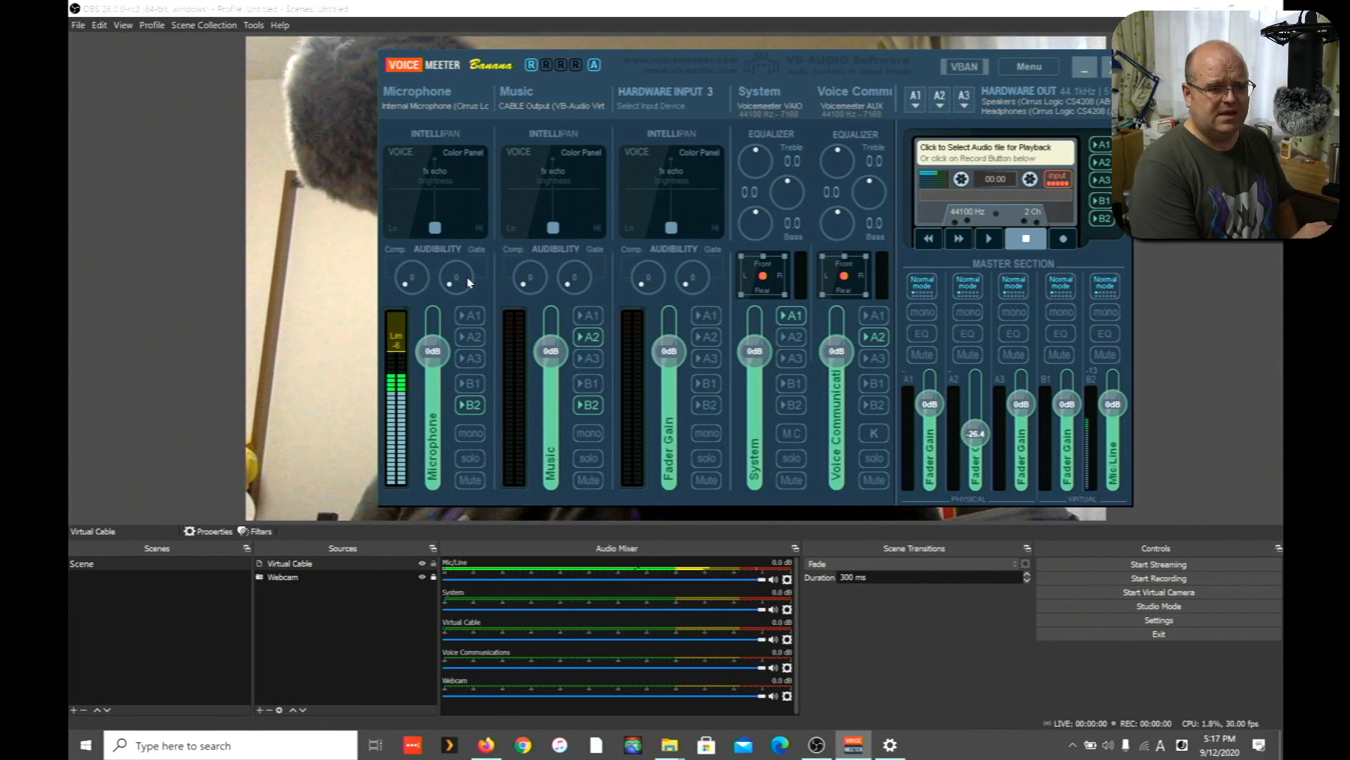
Switch back to Voicemeeter Banana and set the Microphone strip's gate to 5.0.
drag(468, 282, 477, 284)
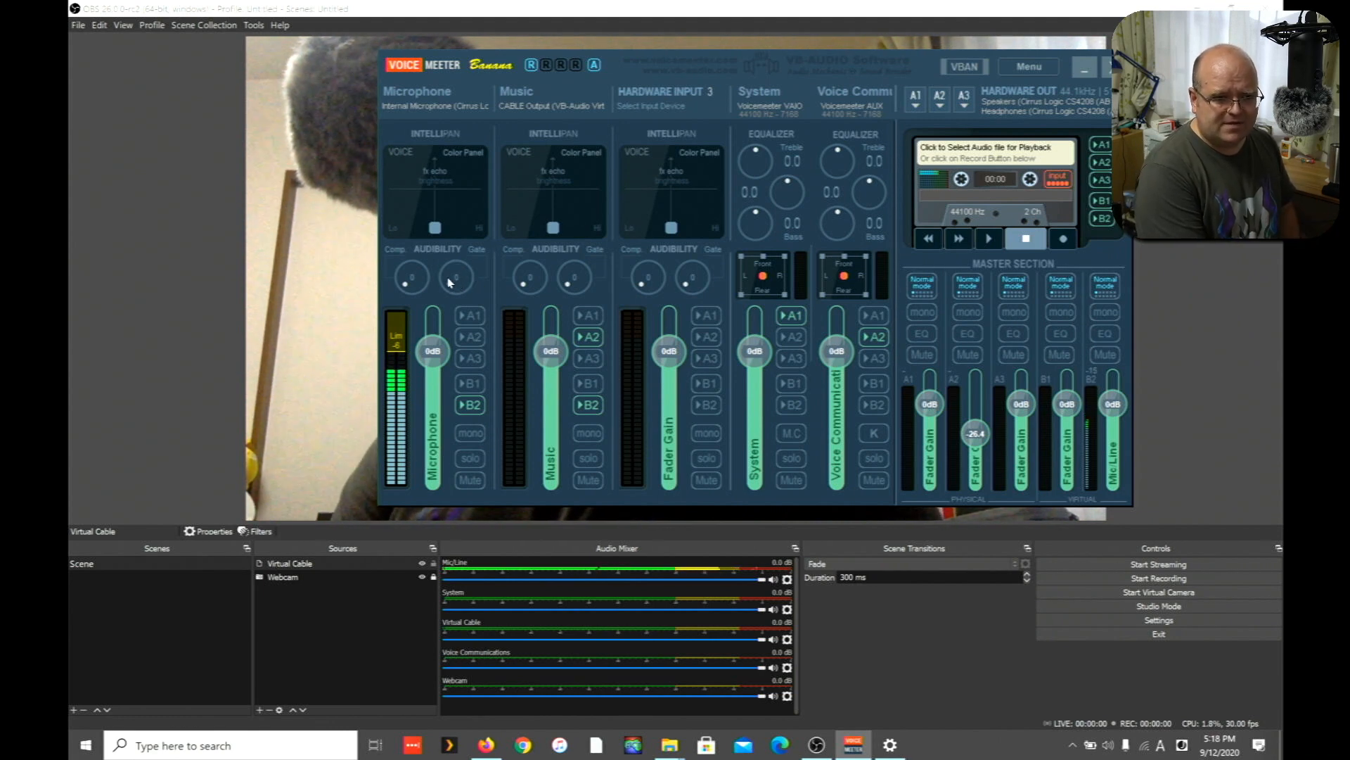
drag(472, 281, 471, 280)
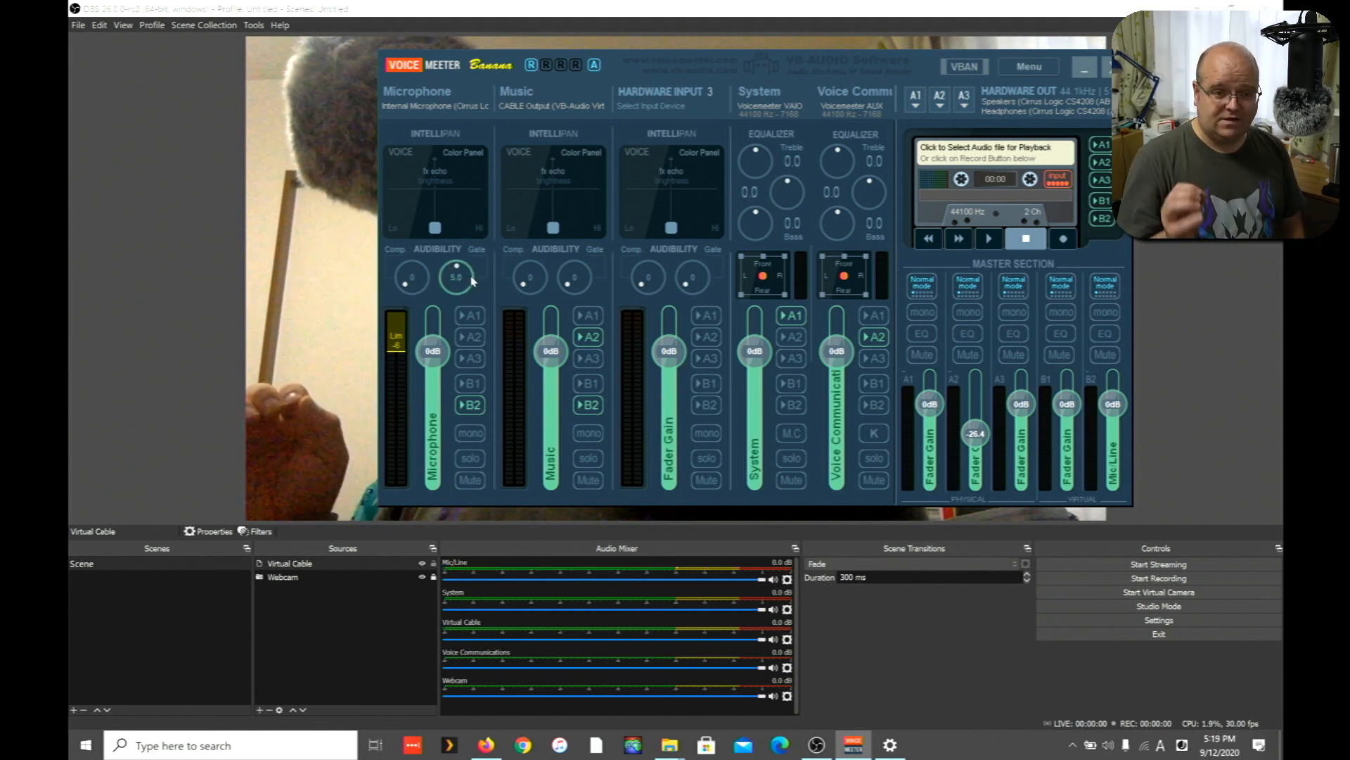